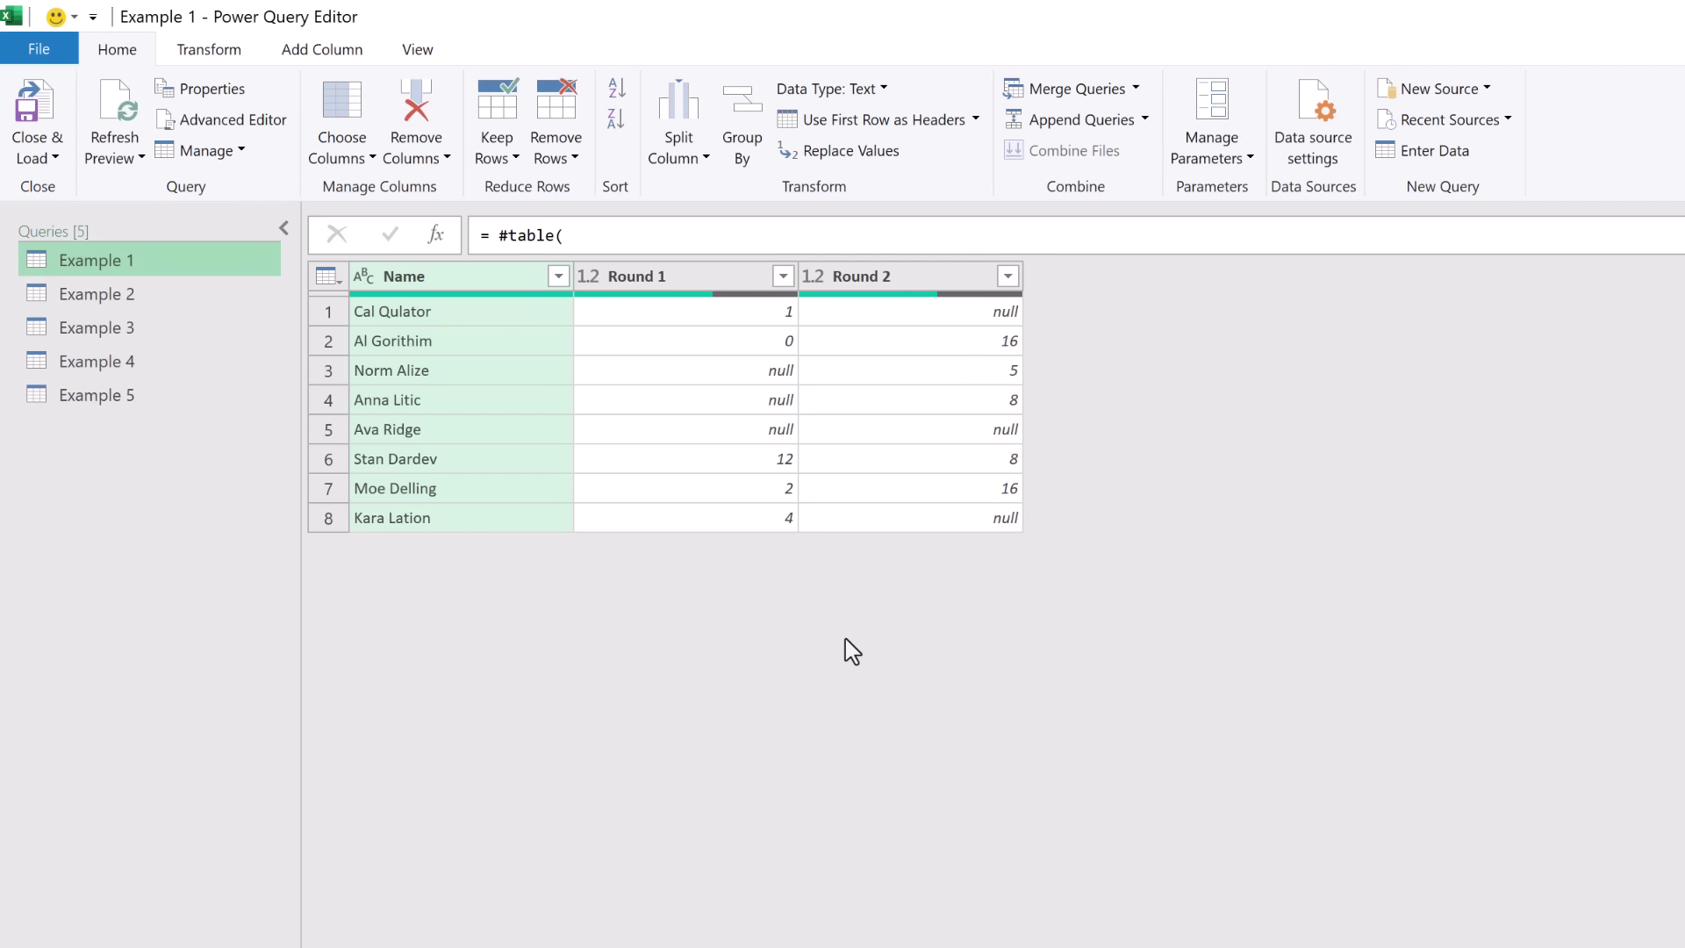
Step: Add a custom column named Problem to the Example 1 query with the formula [Round 1] + [Round 2]
click(339, 58)
click(132, 123)
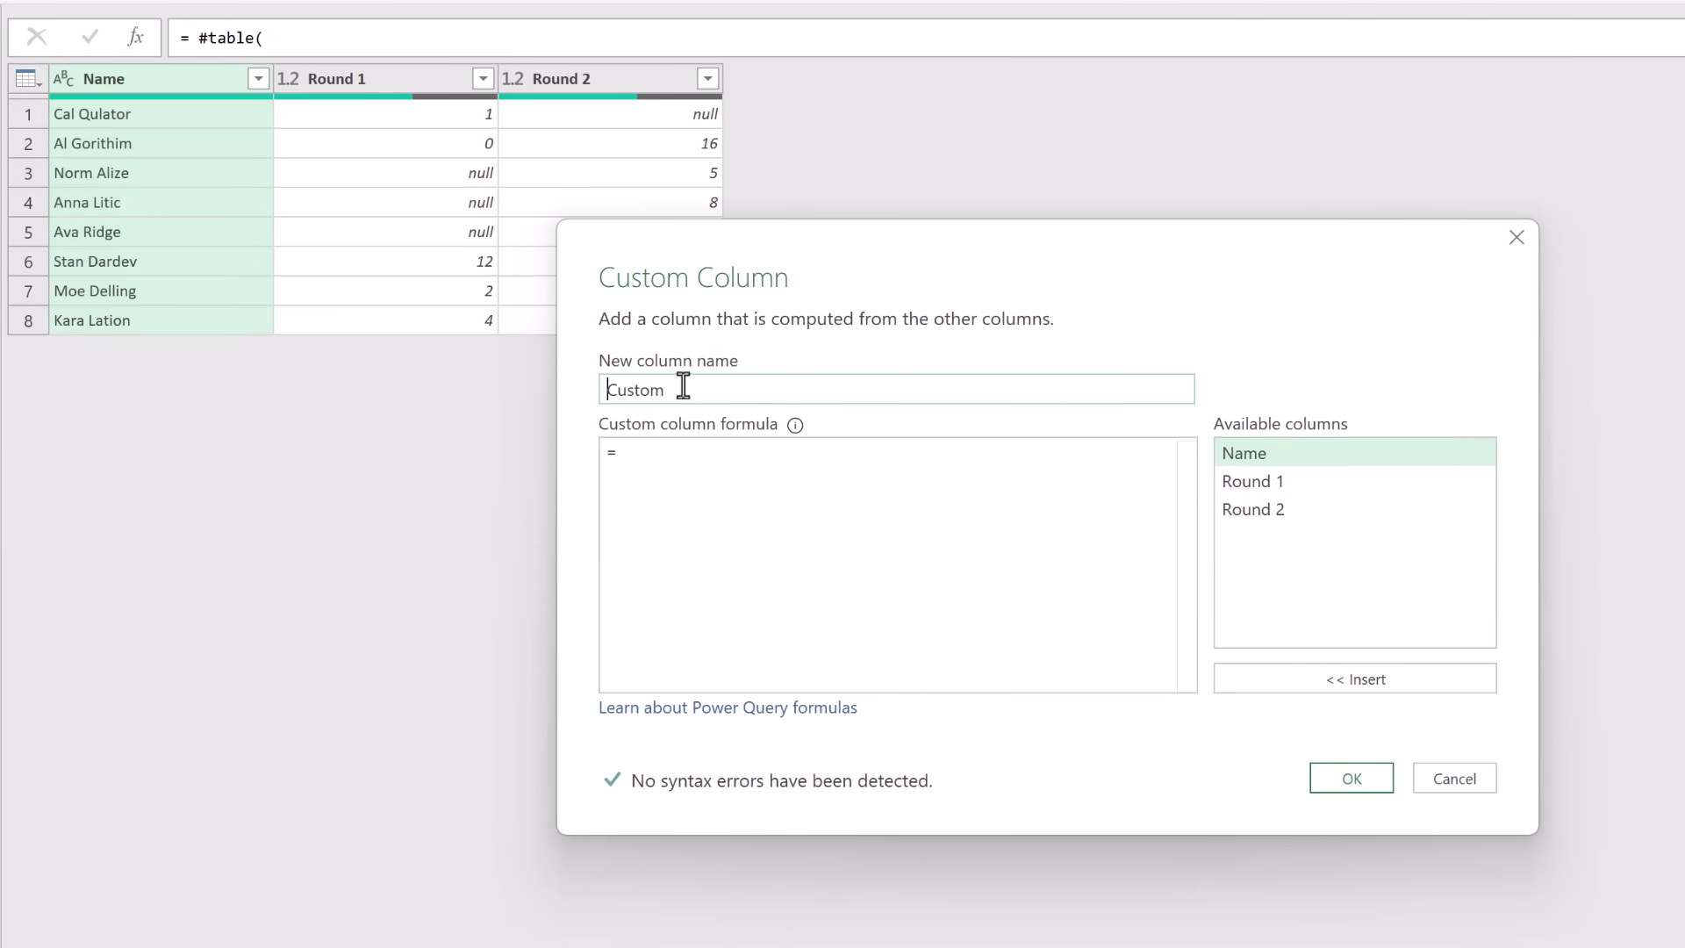
double_click(650, 389)
text(Problem)
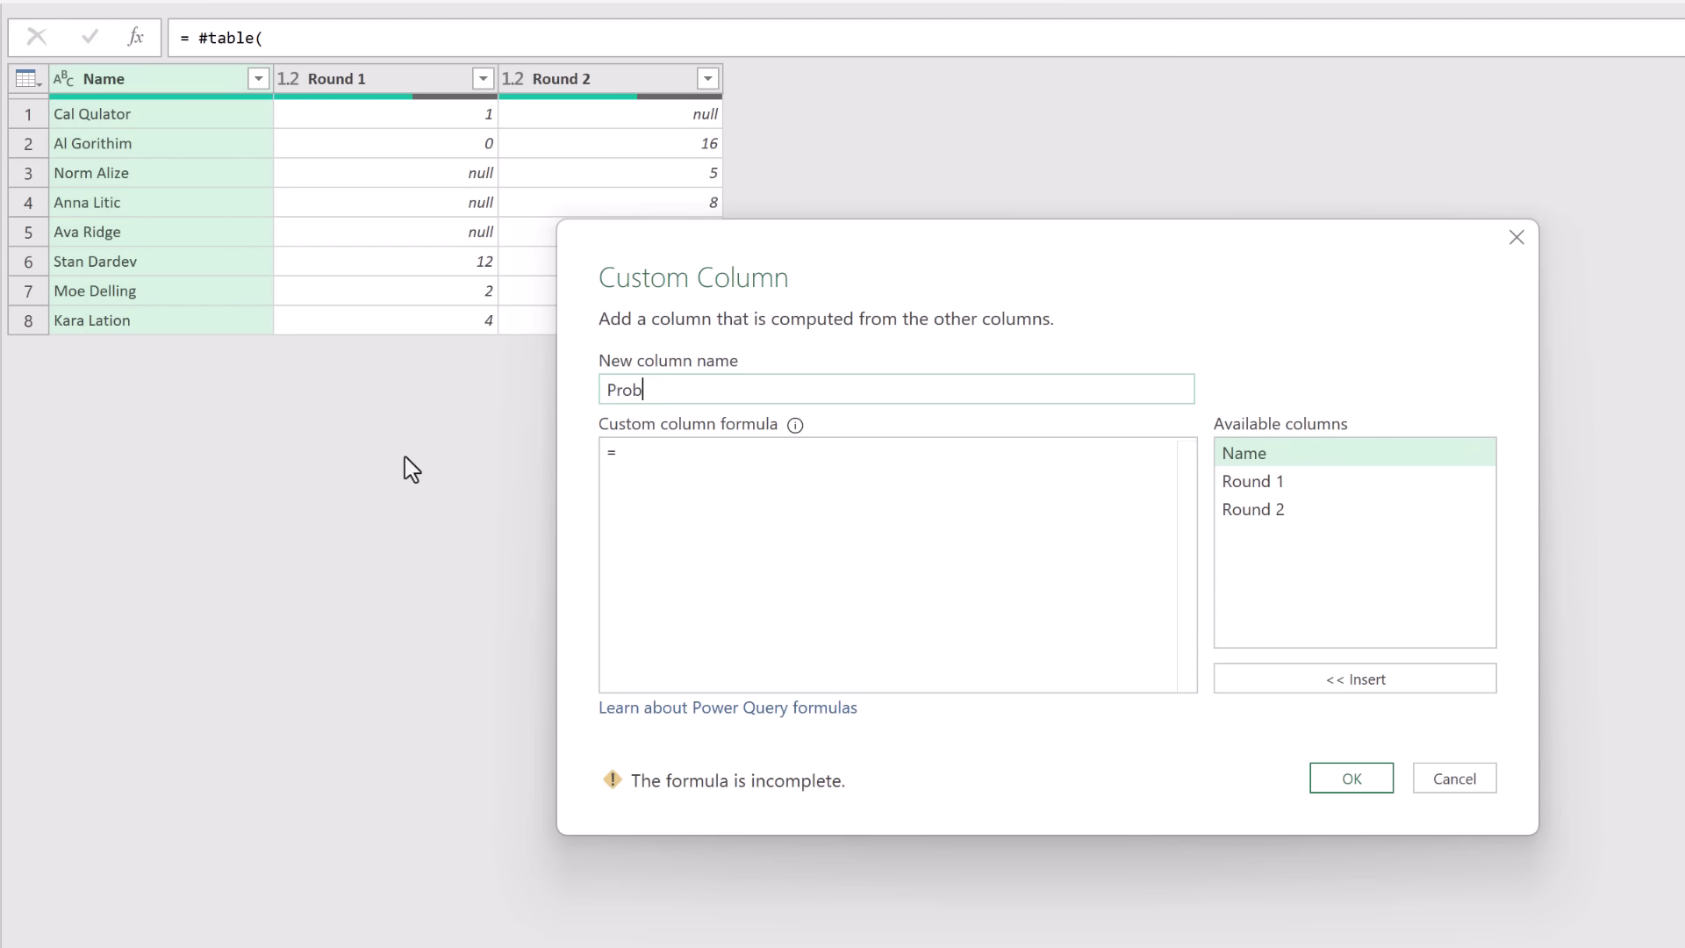
click(635, 455)
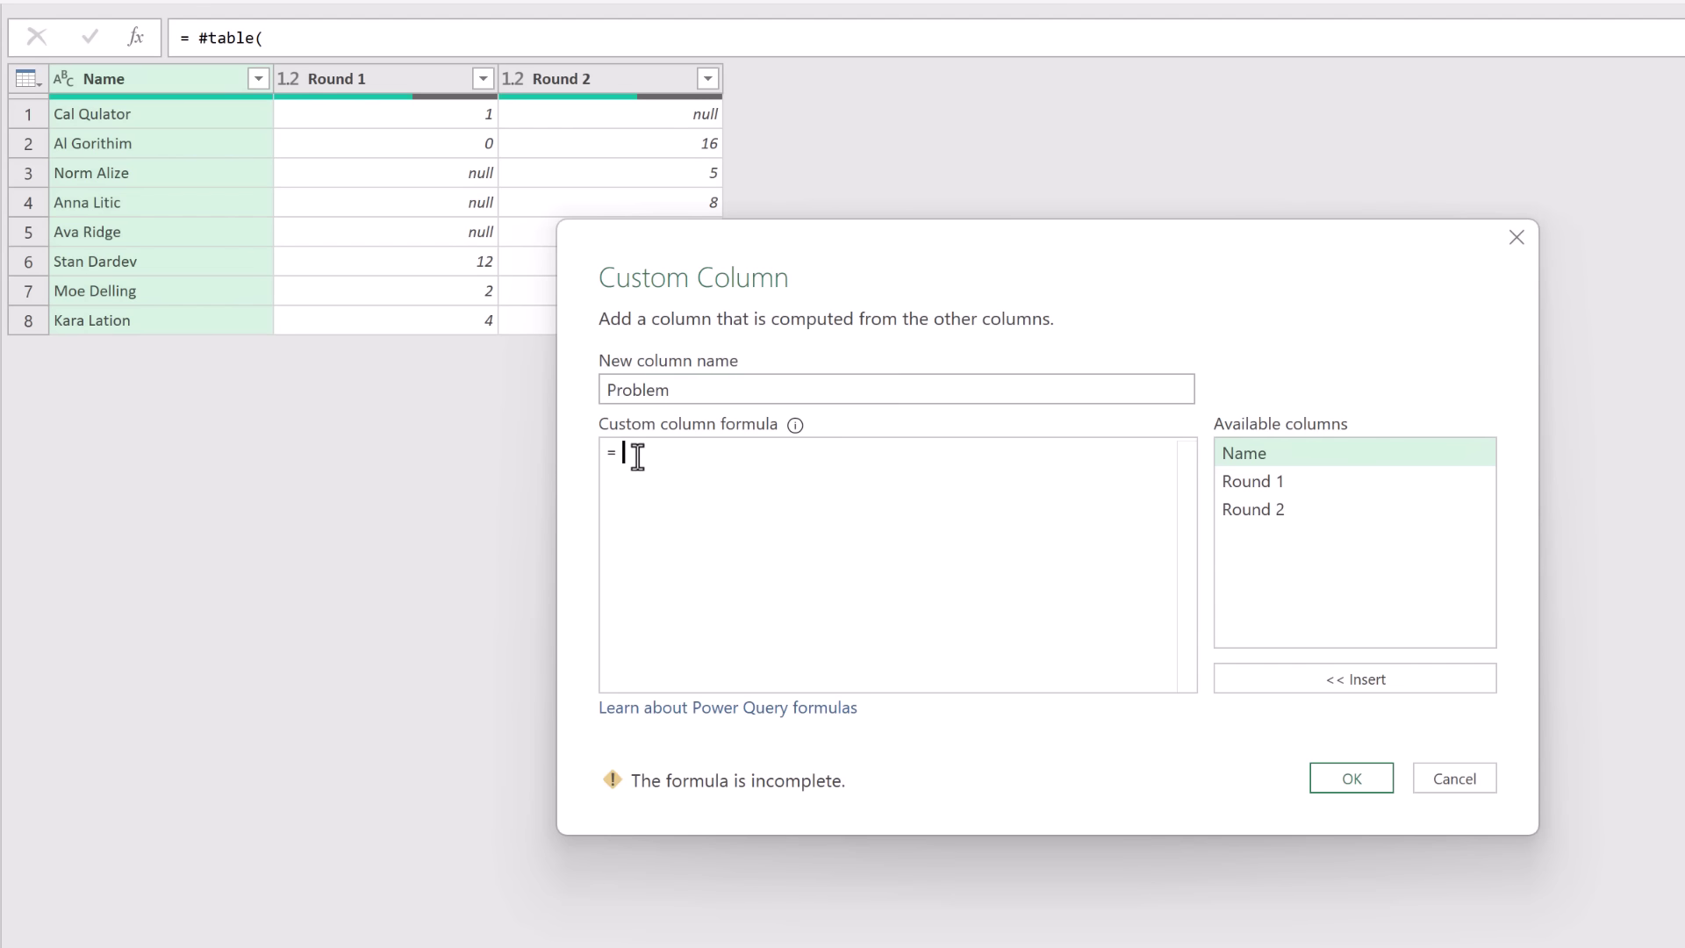
double_click(1271, 483)
text(+)
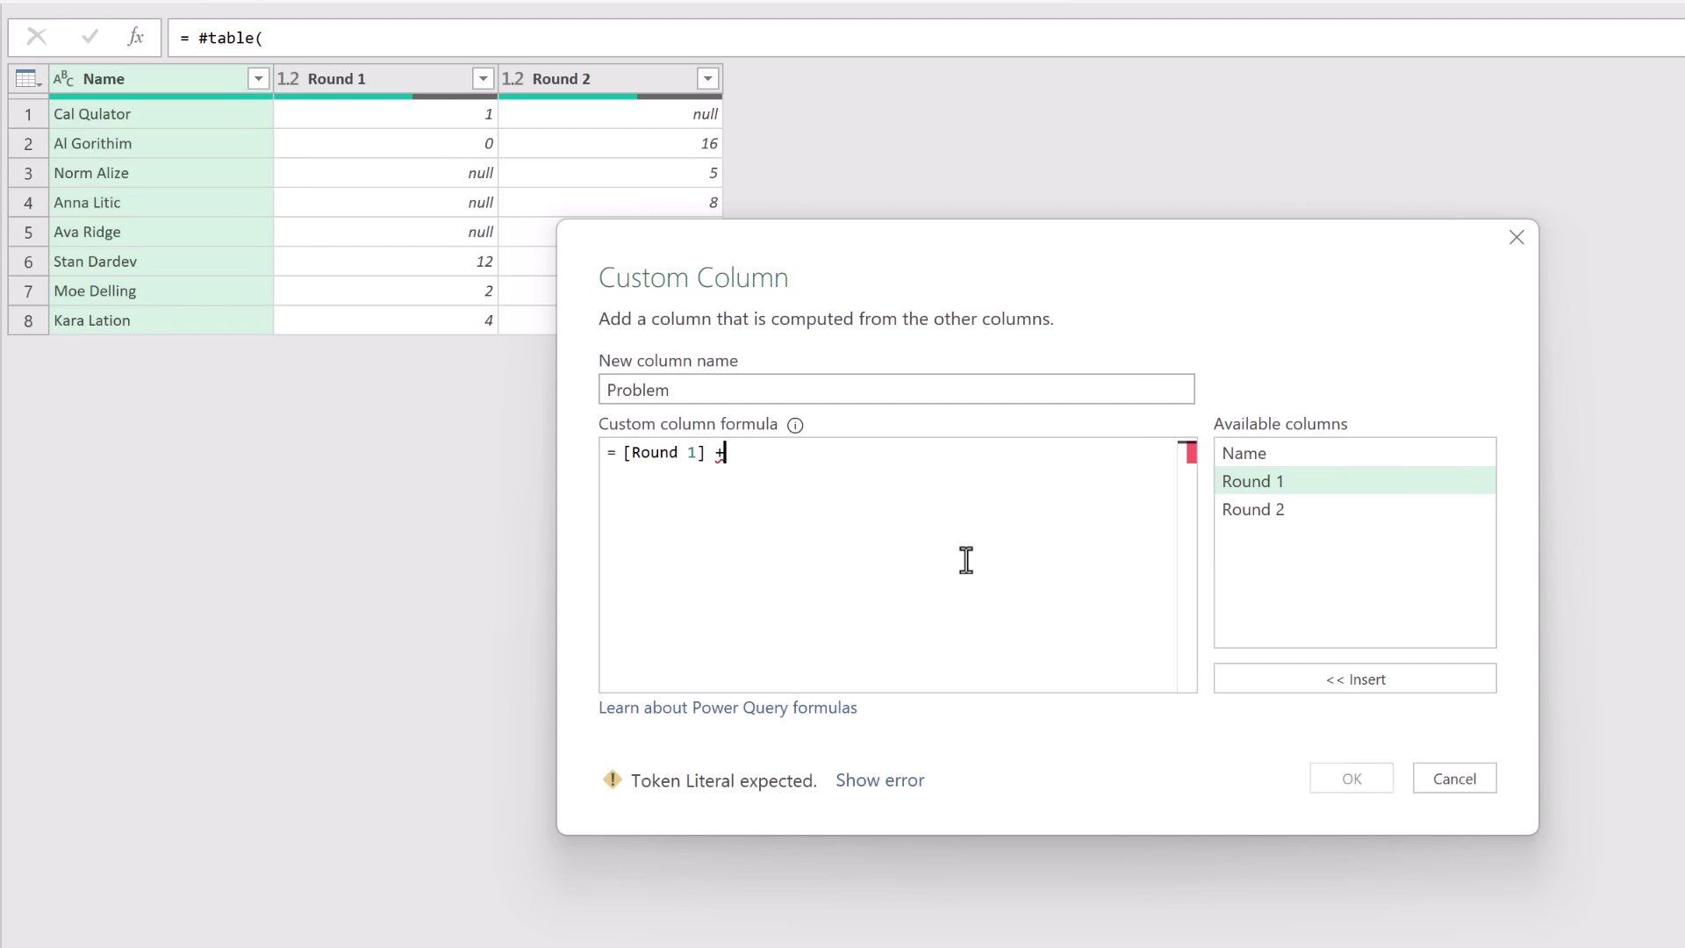
double_click(1257, 509)
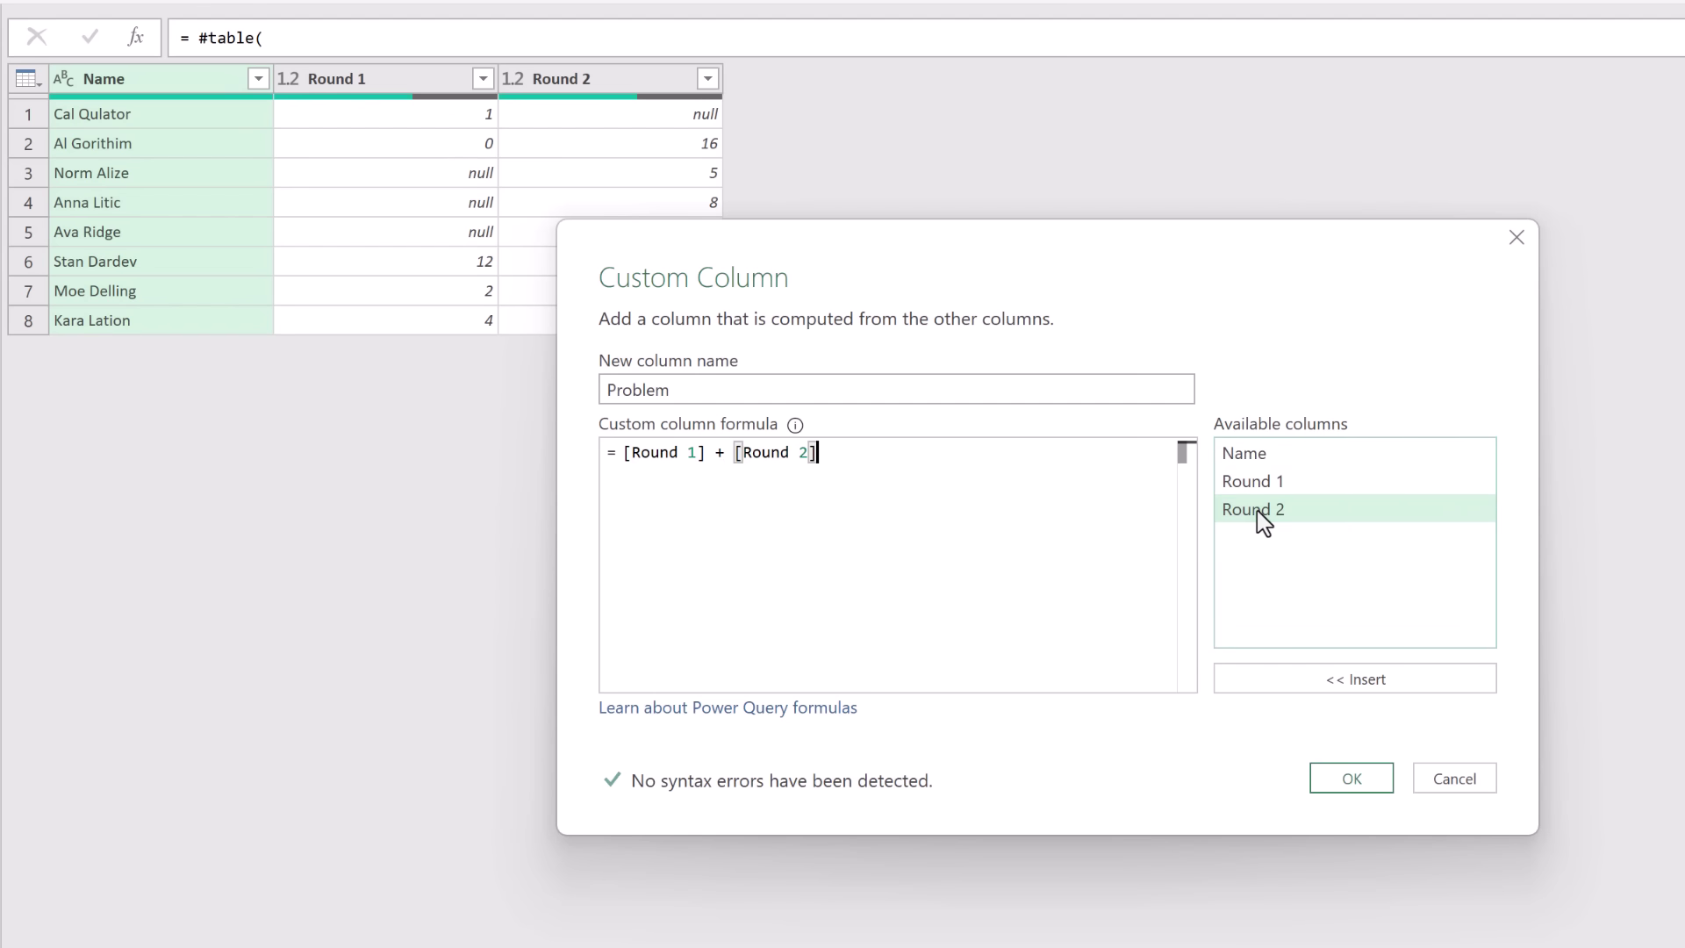
click(1322, 777)
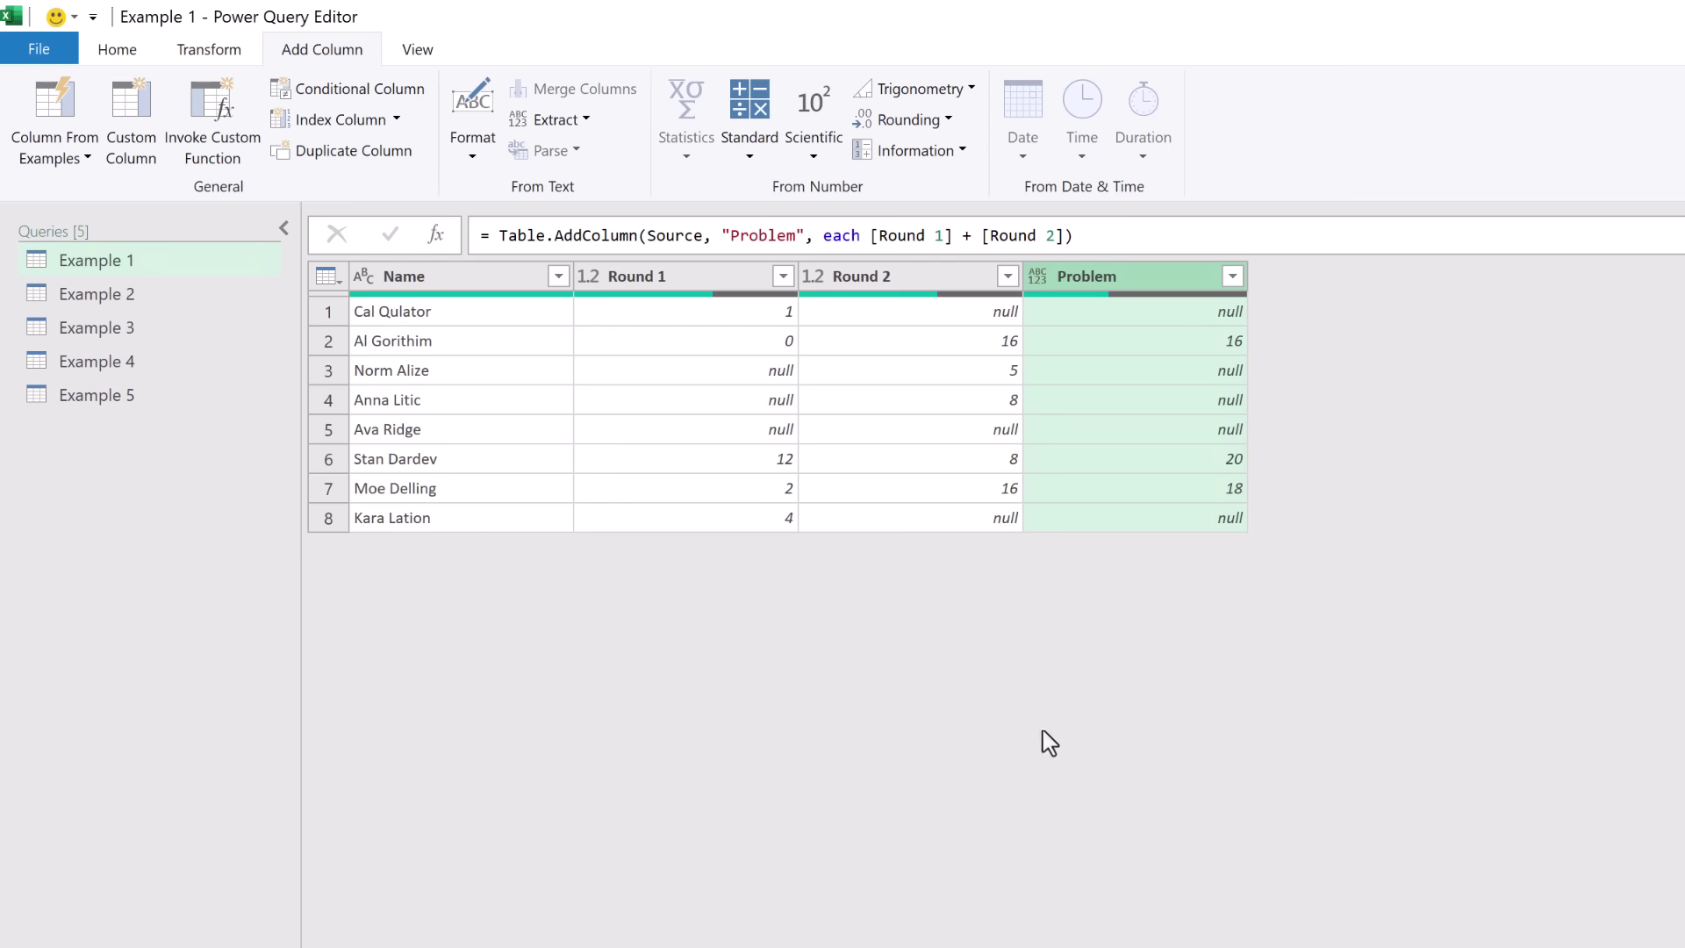
Step: Add a custom column named Solution to Example 1 with the formula ([Round 1] ?? 0) + ([Round 2] ?? 0)
click(130, 123)
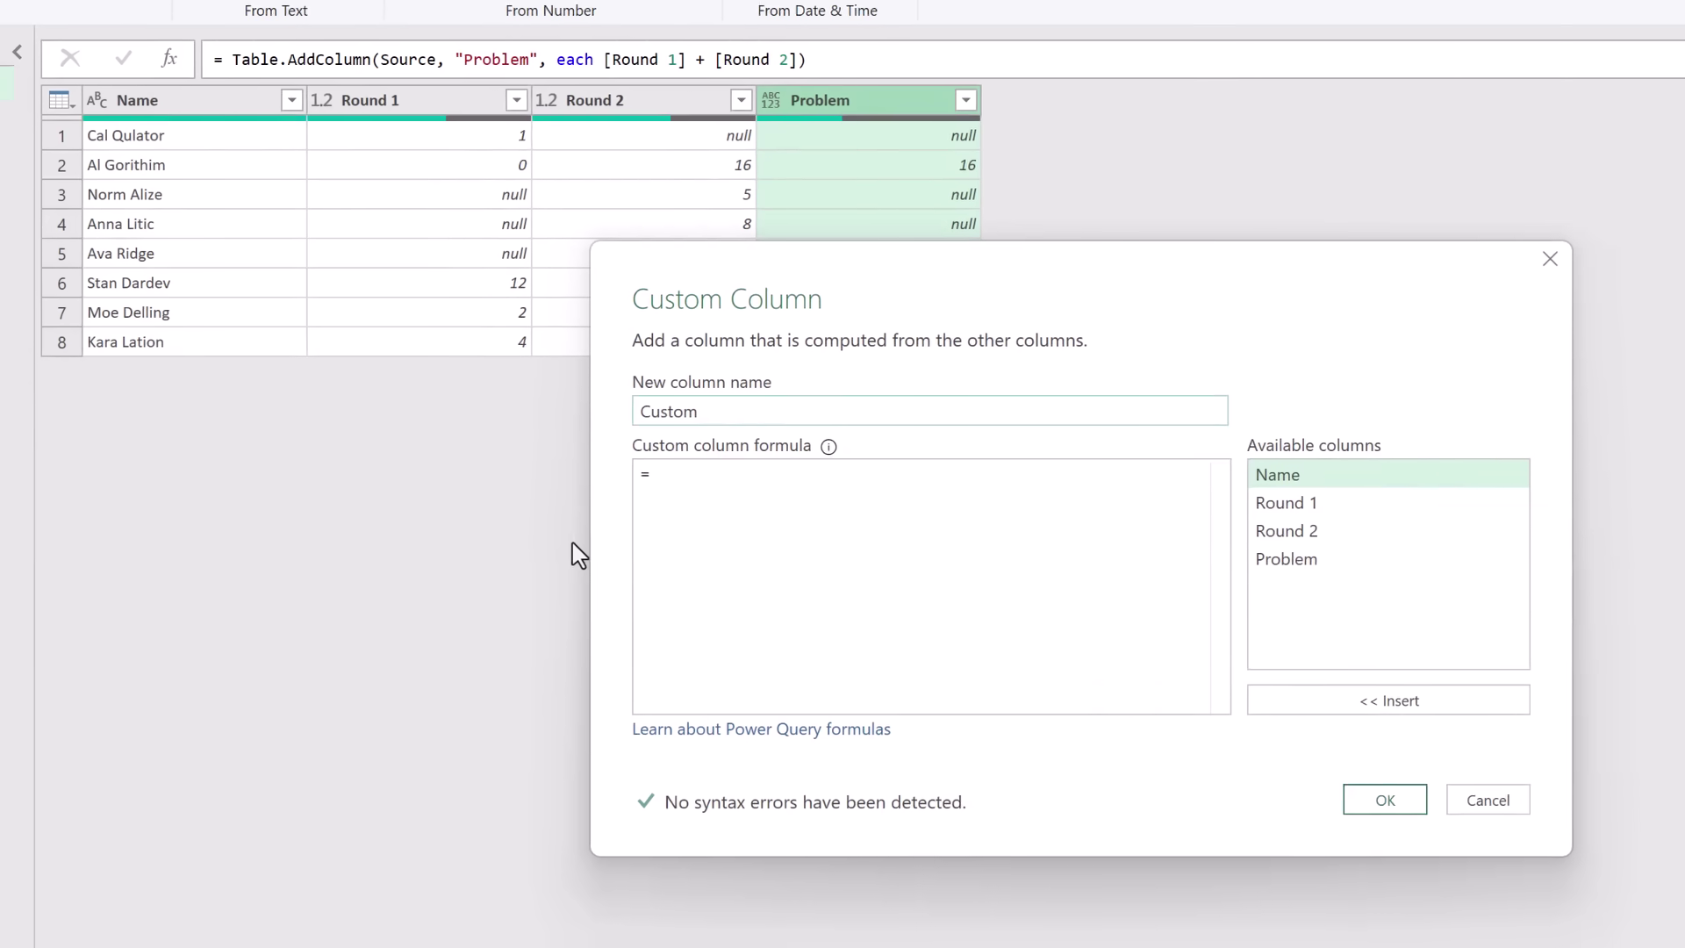
drag(963, 559, 856, 565)
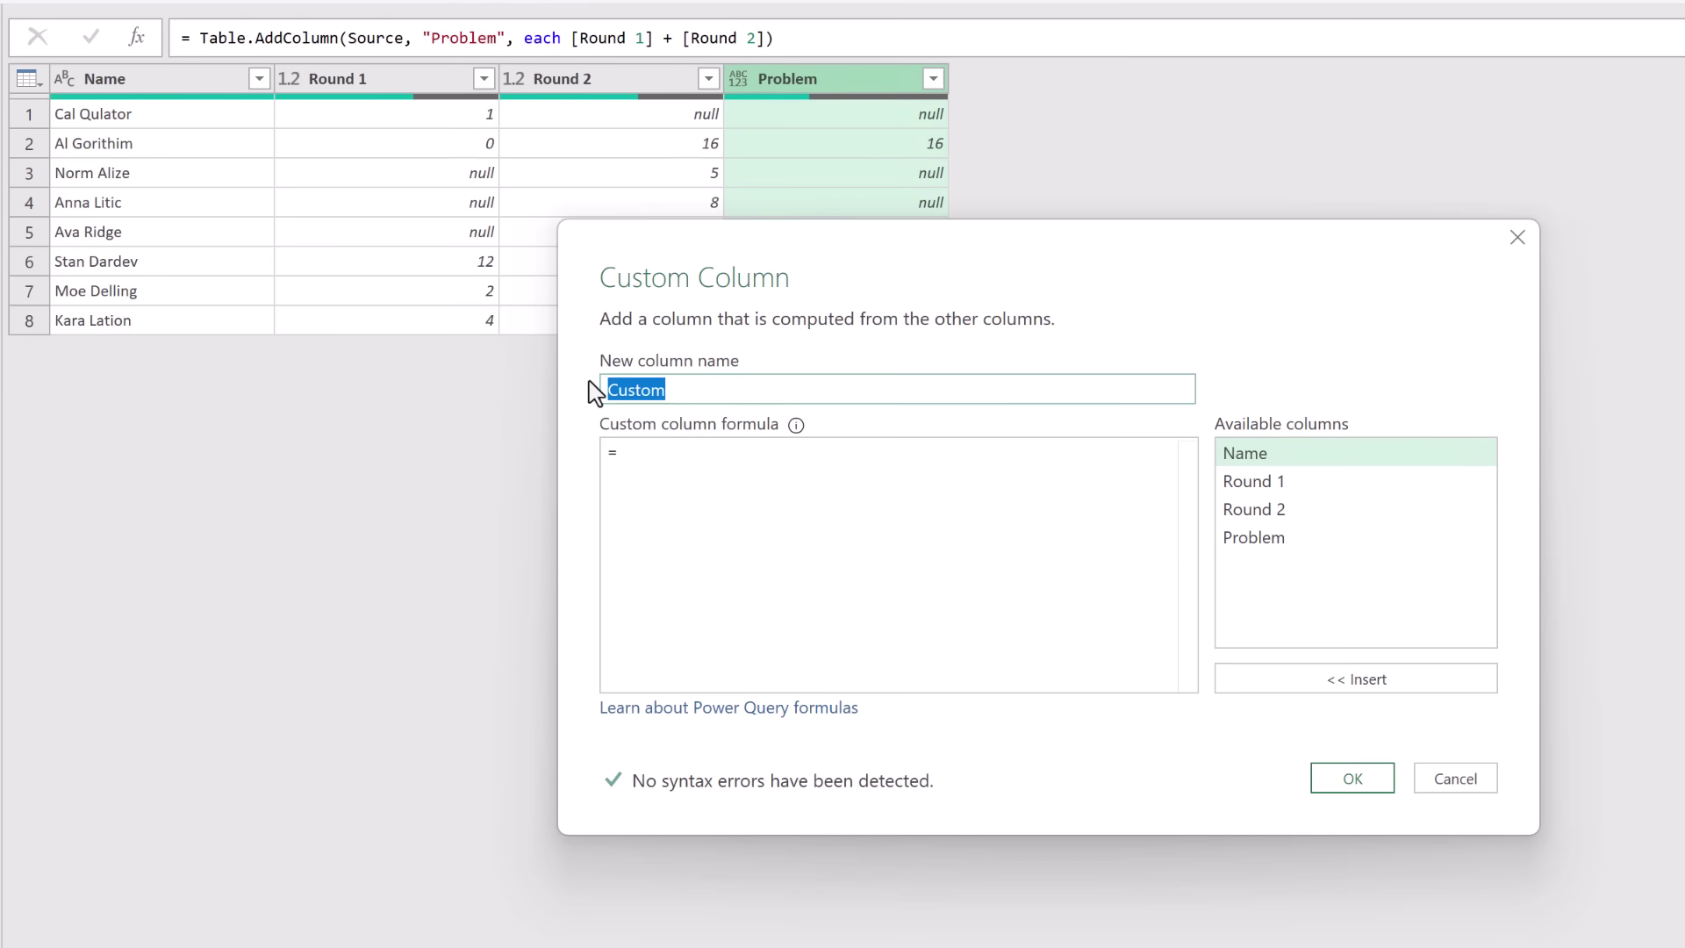
text(Solution)
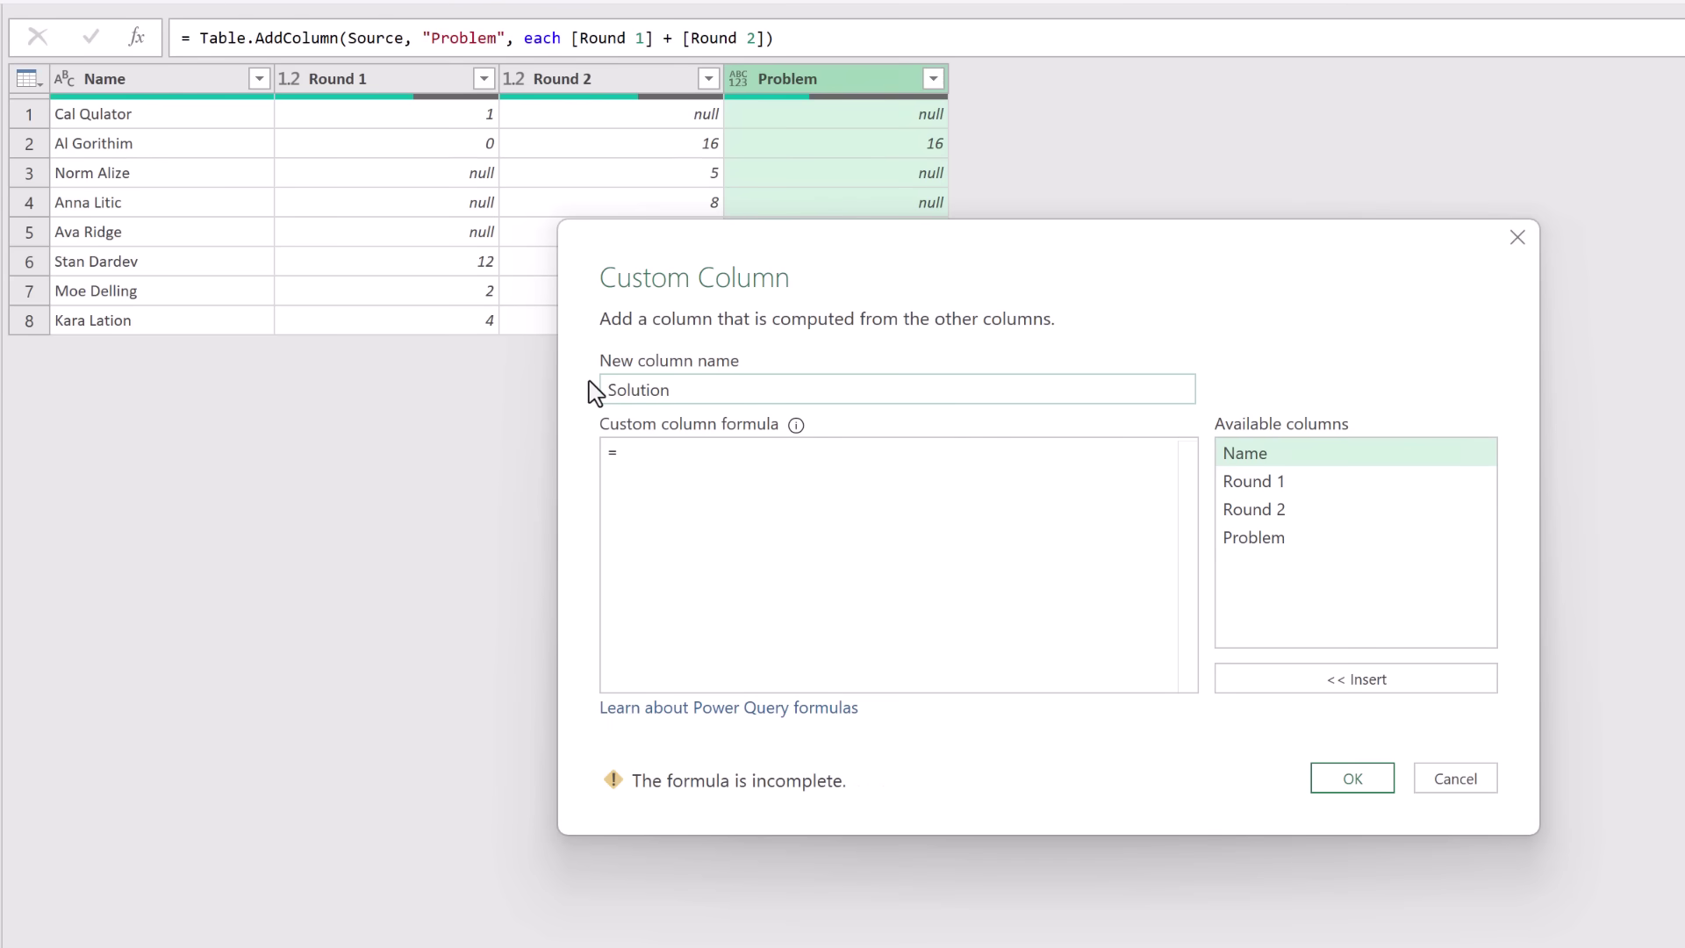
click(702, 470)
text(()
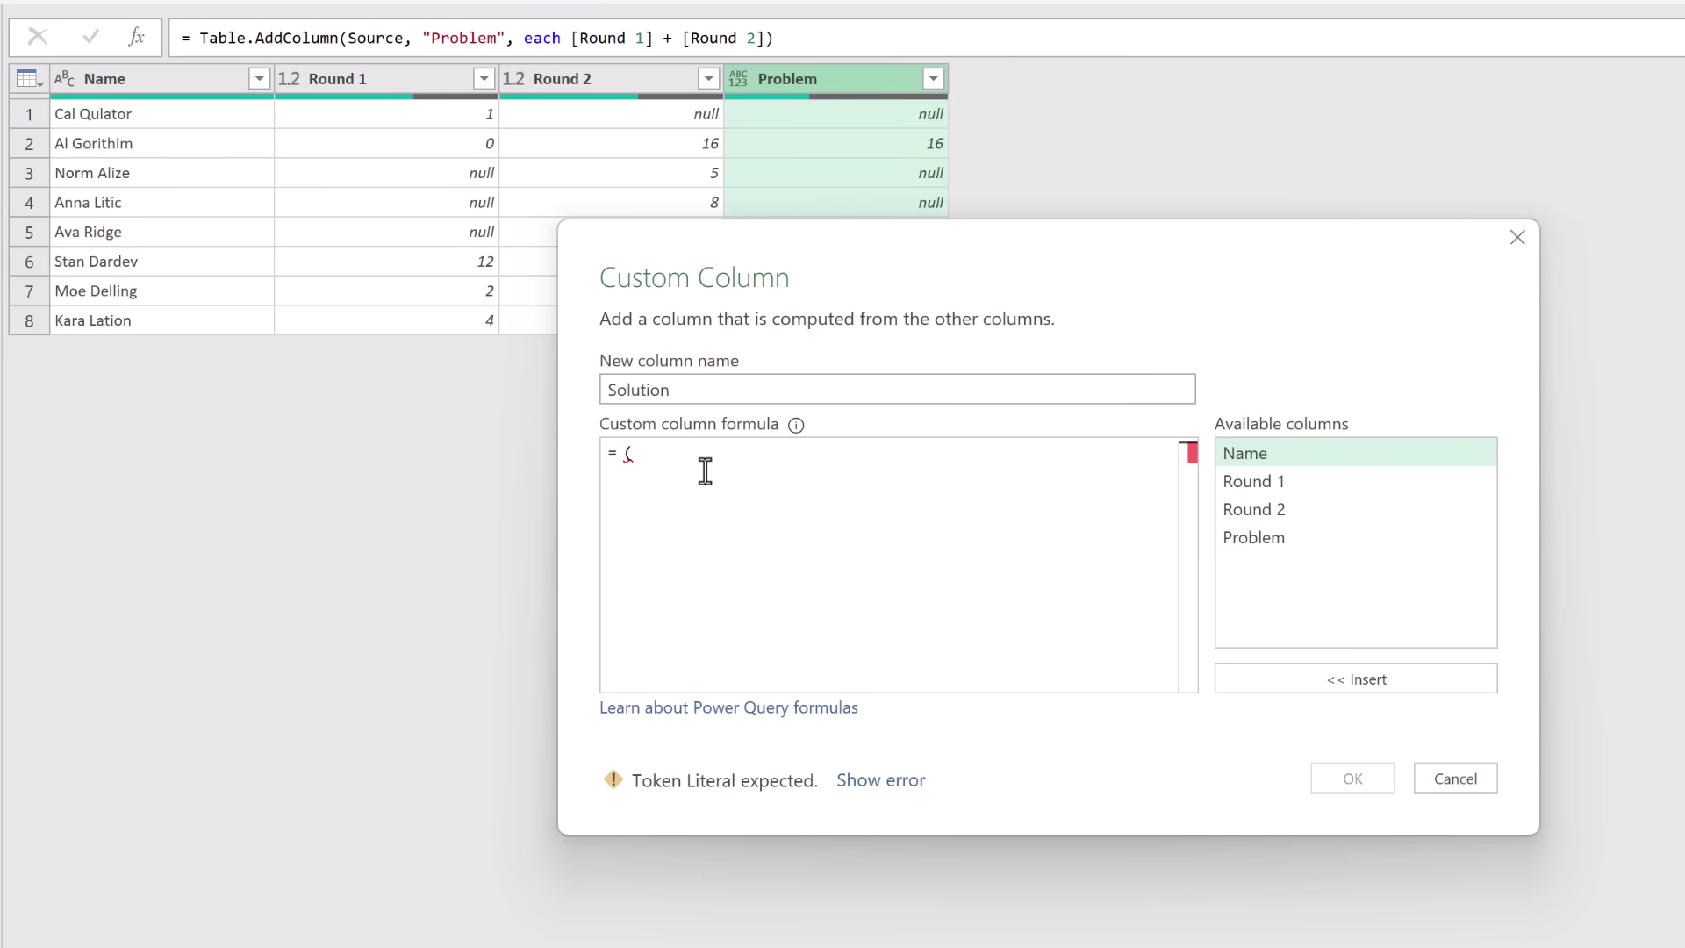
double_click(1260, 485)
text(?)
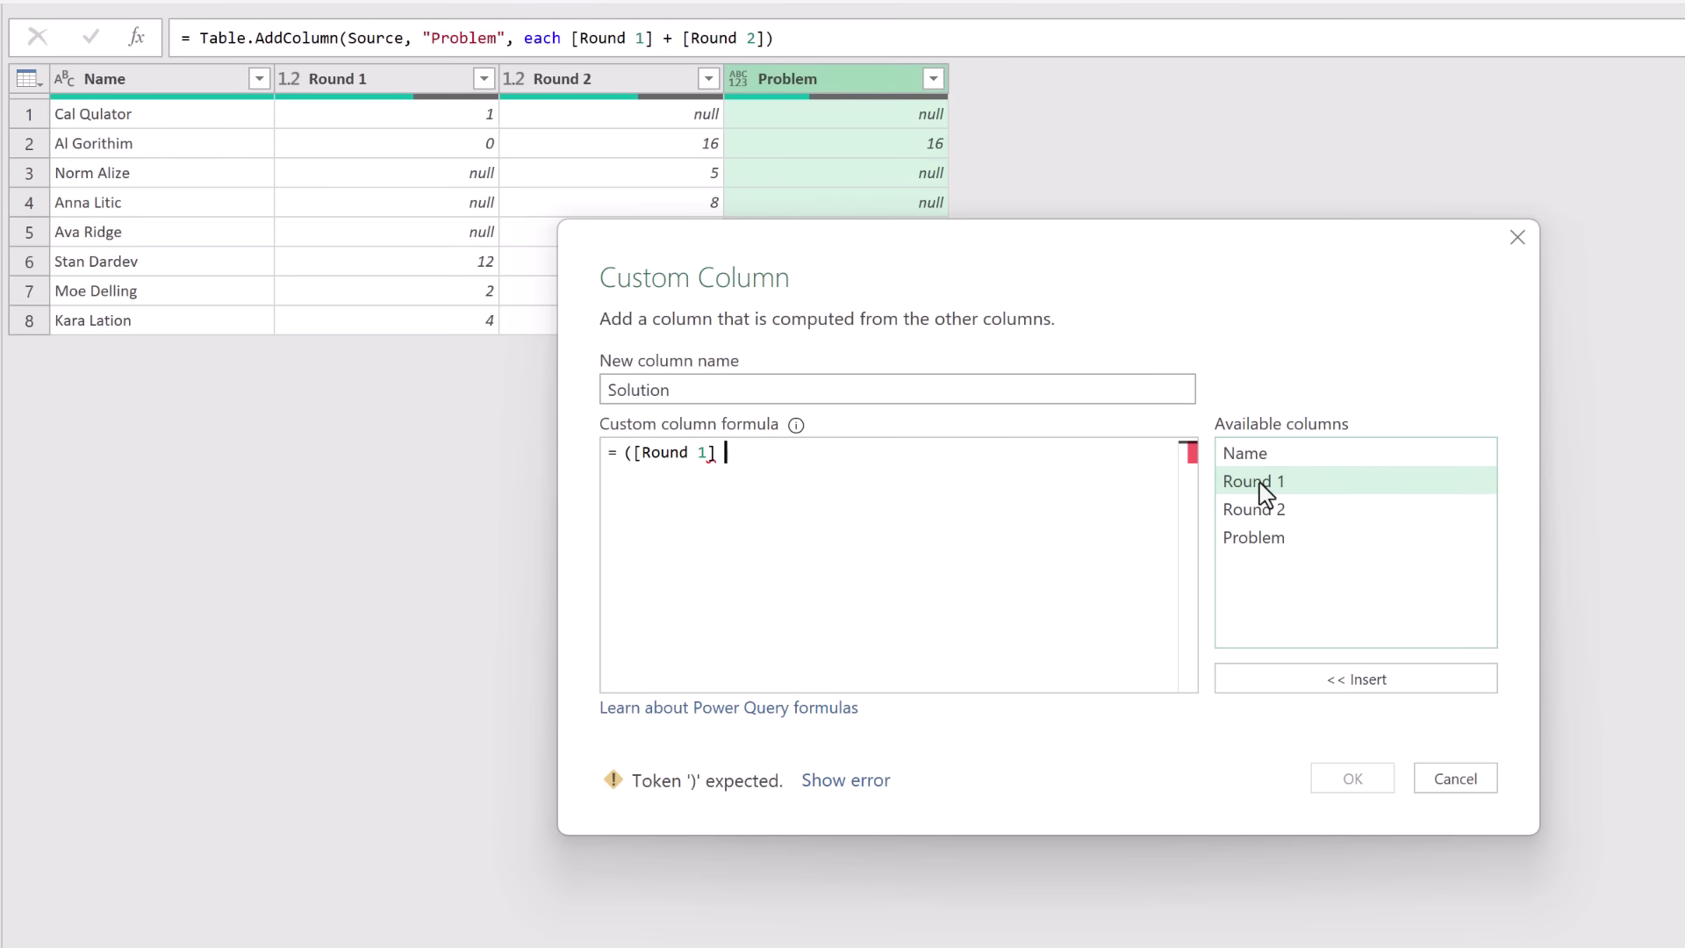
text(? 0)
text() + ()
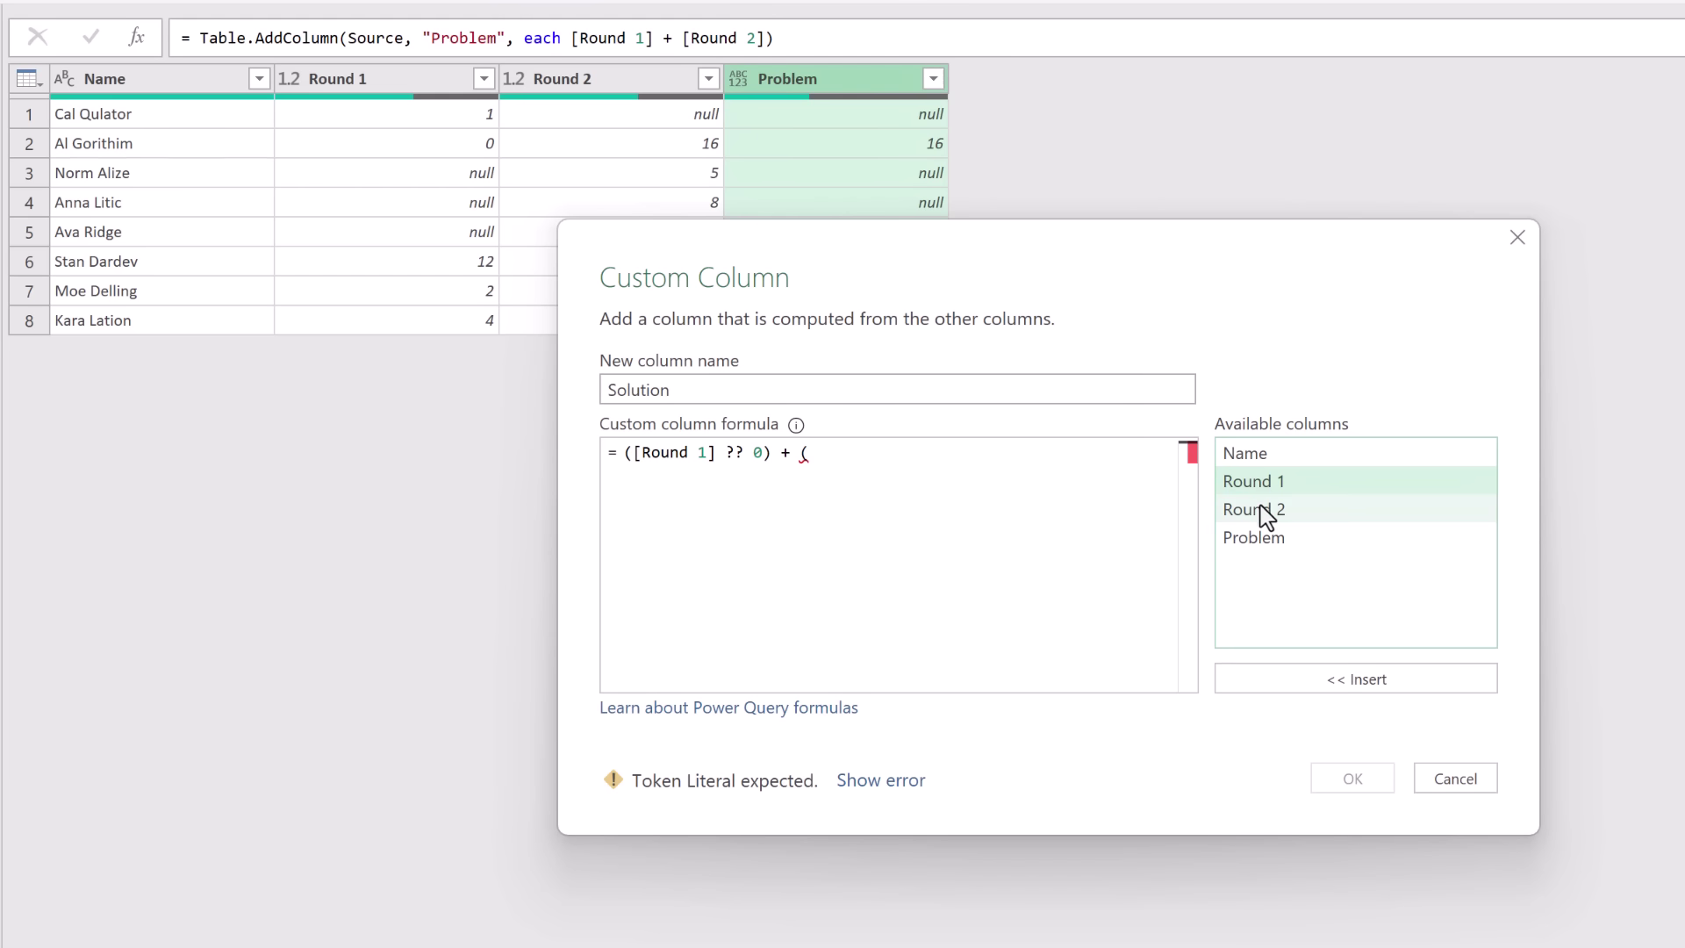
double_click(1264, 514)
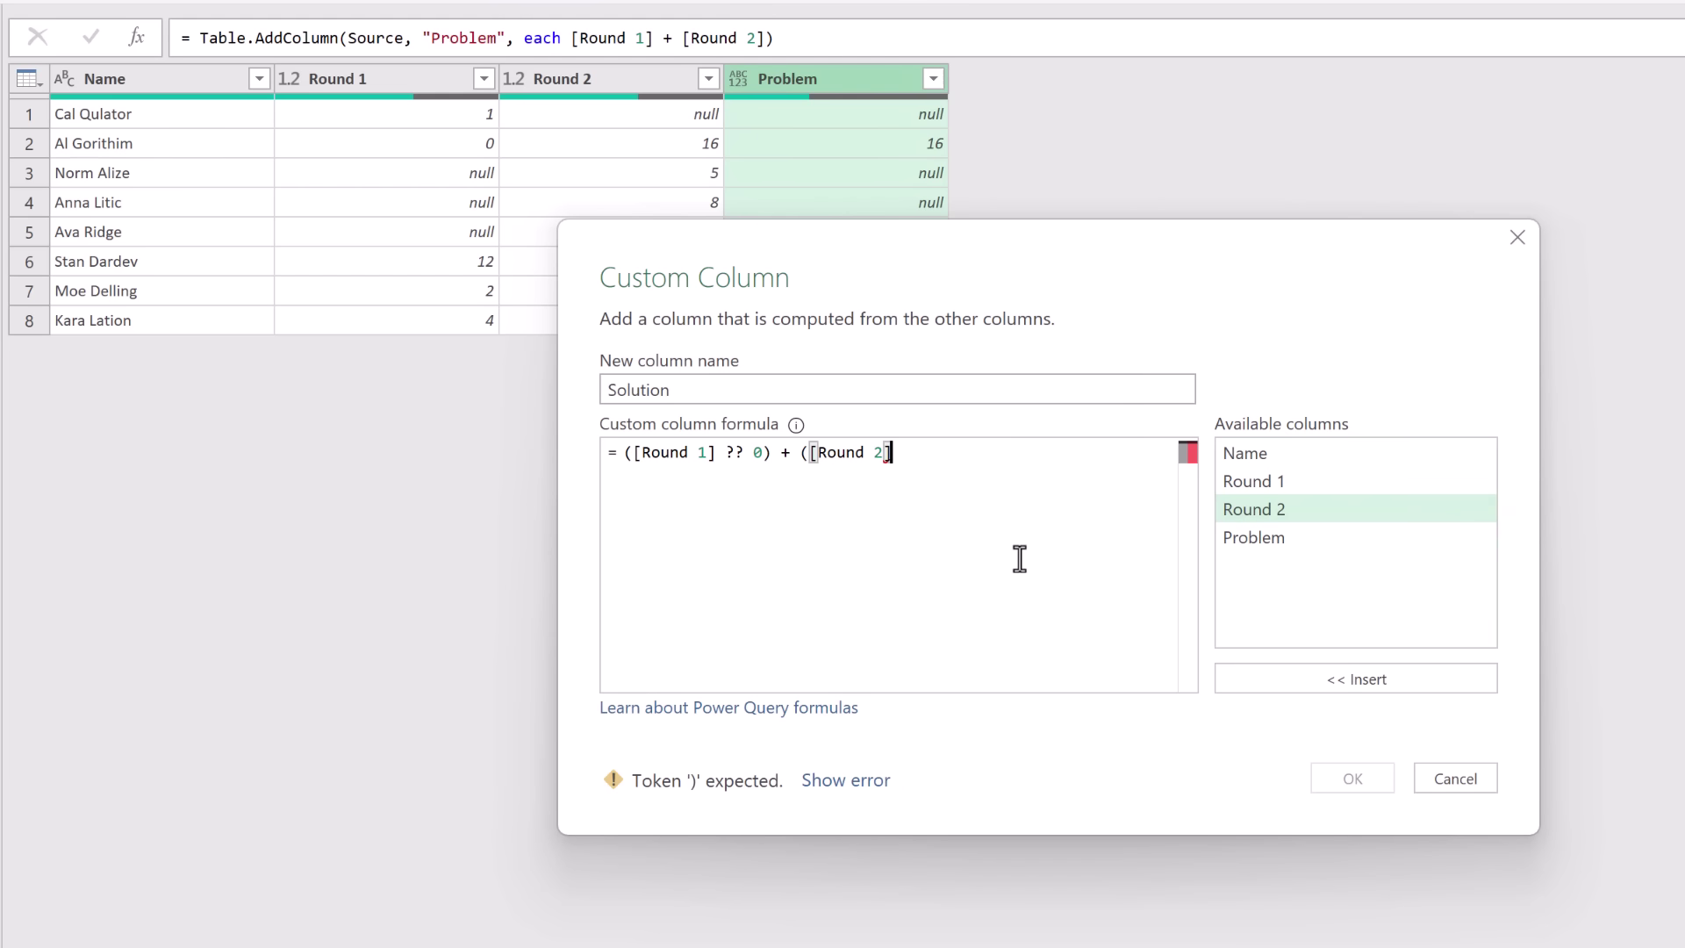
text(??)
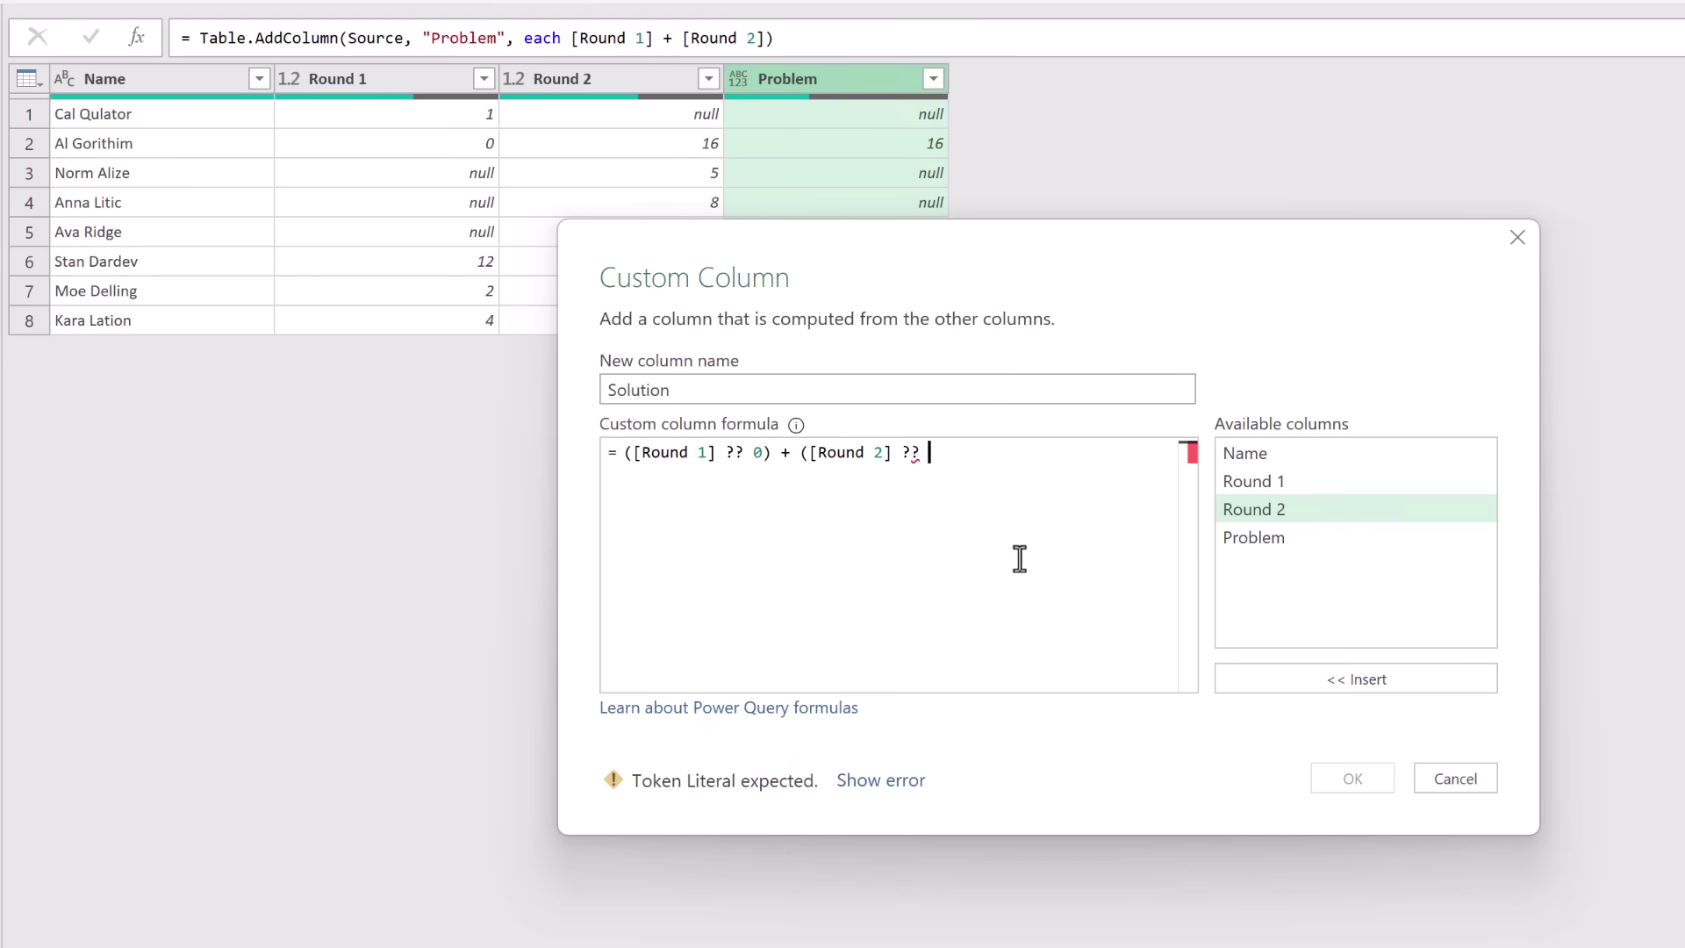
text( 0))
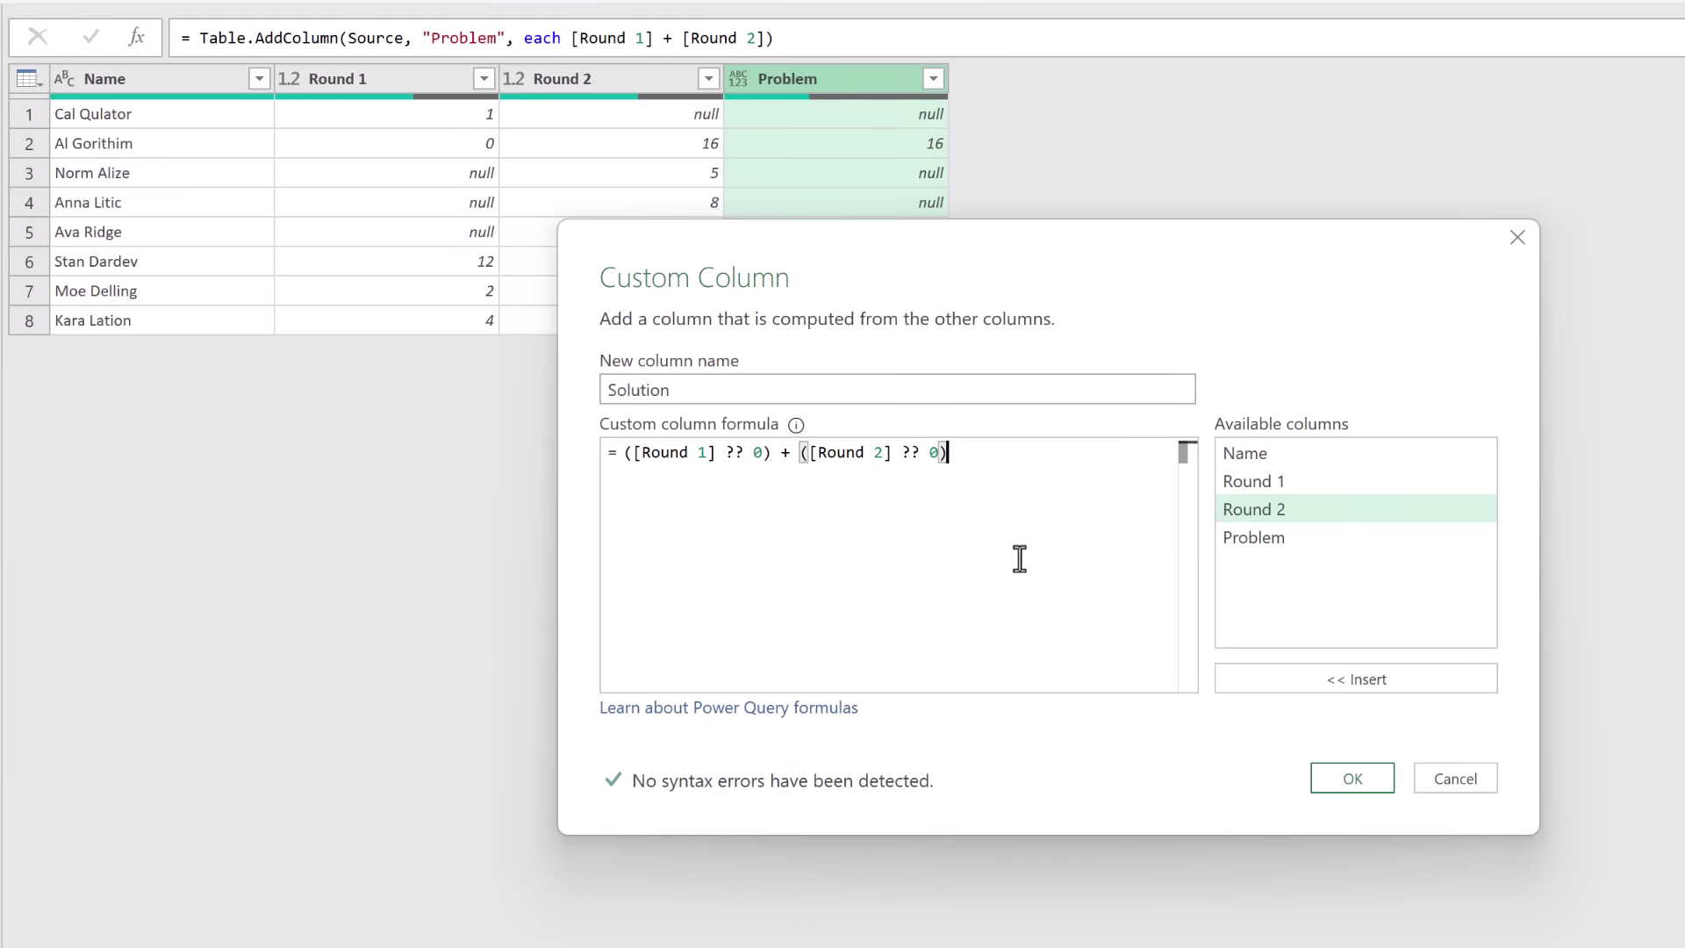
click(1341, 789)
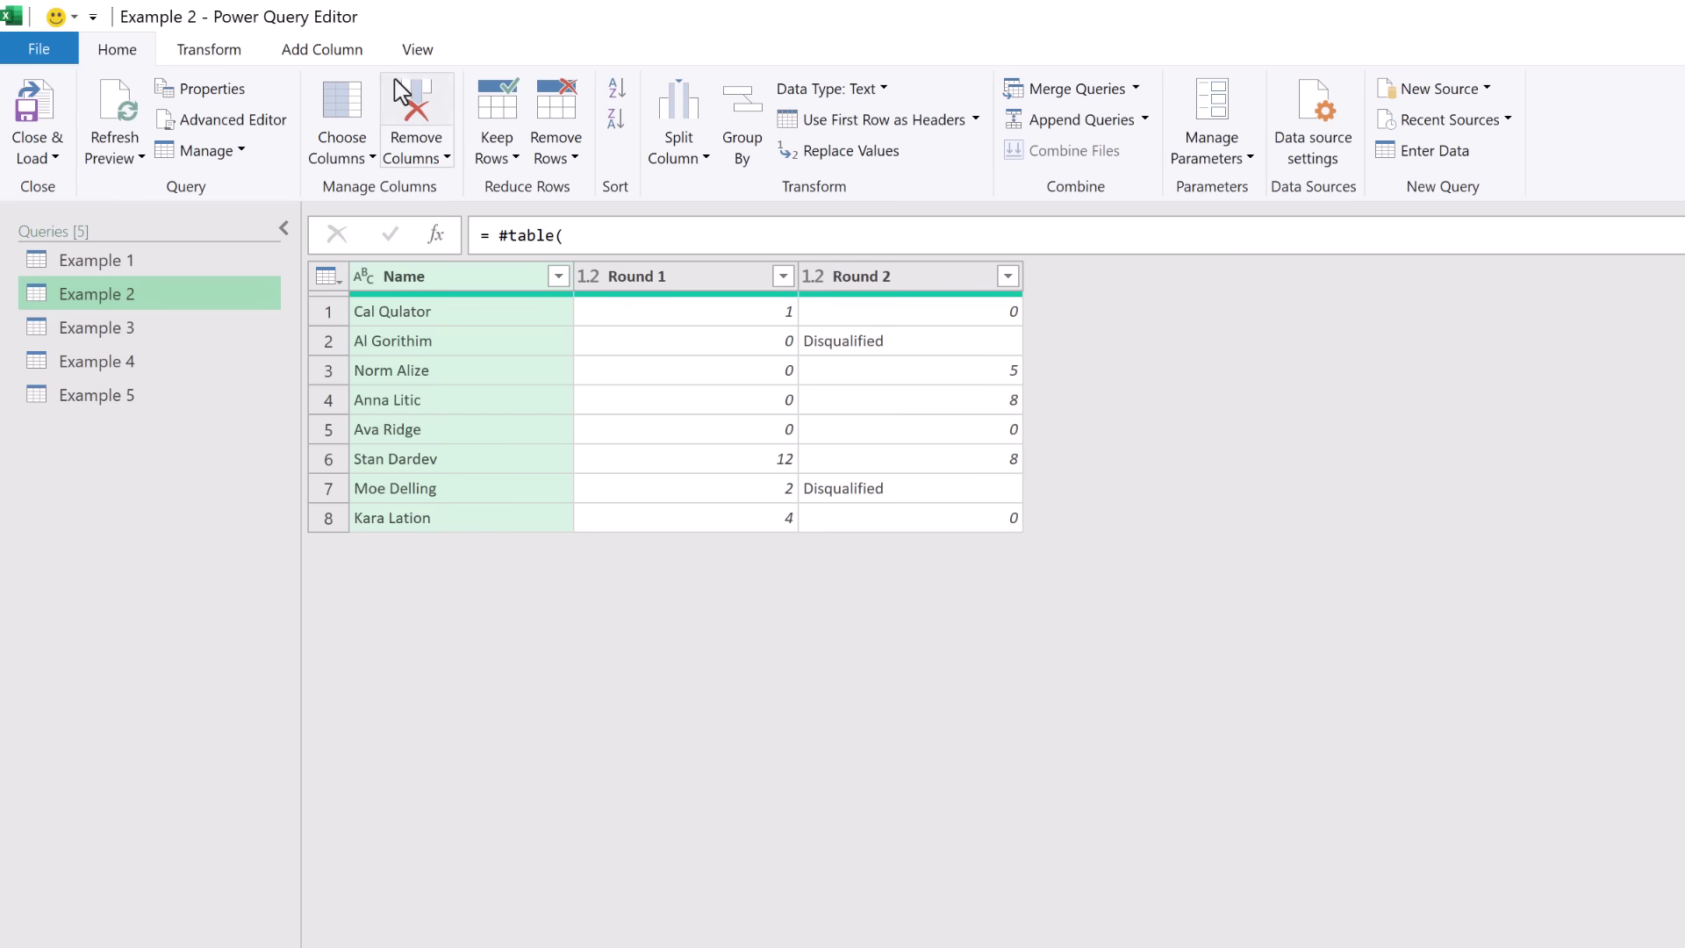
Step: Add a custom column named Problem to Example 2 with the formula [Round 1] + [Round 2], and select its row 2 cell
click(329, 51)
click(131, 123)
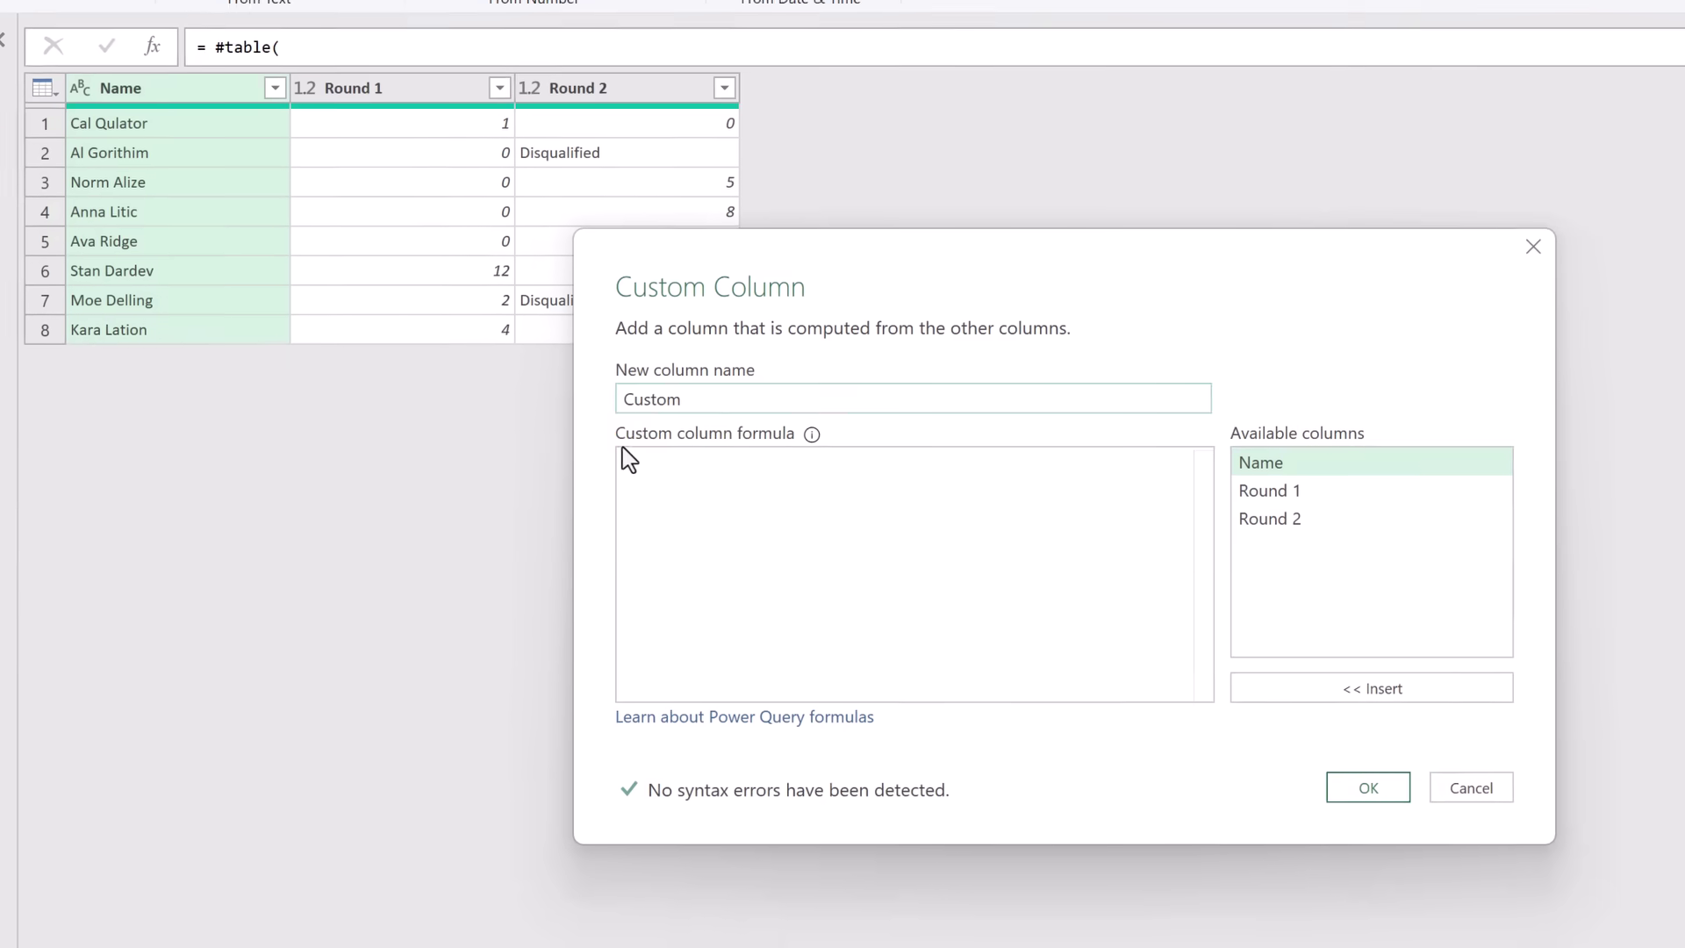
drag(701, 399, 596, 410)
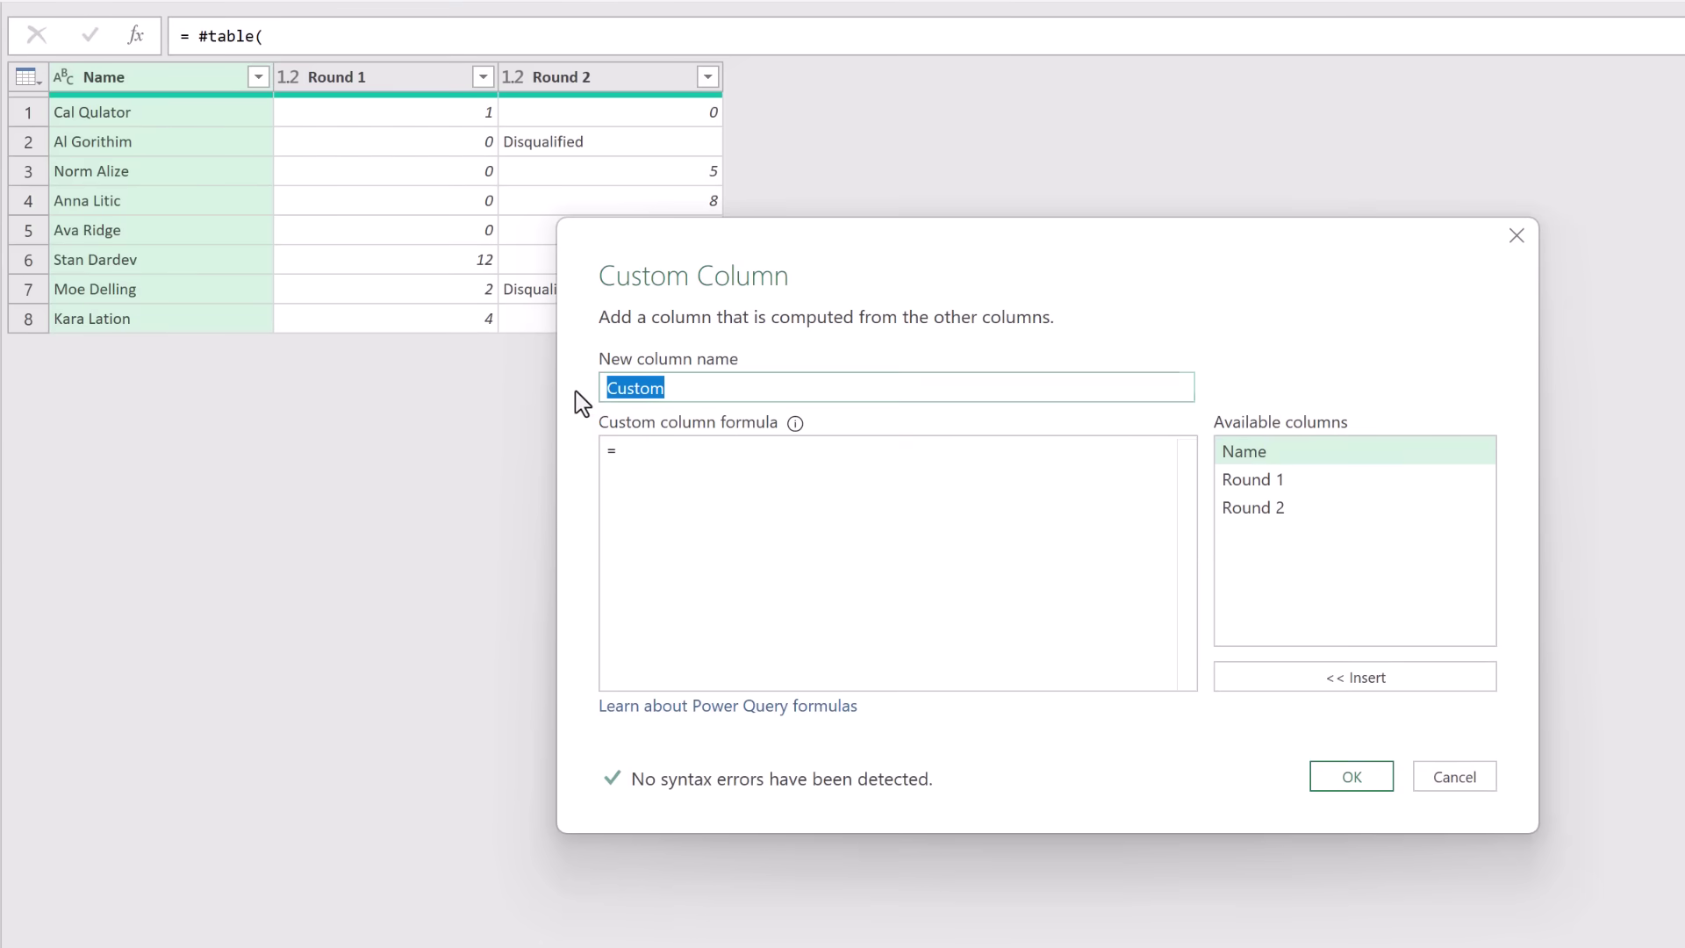
text(Problem)
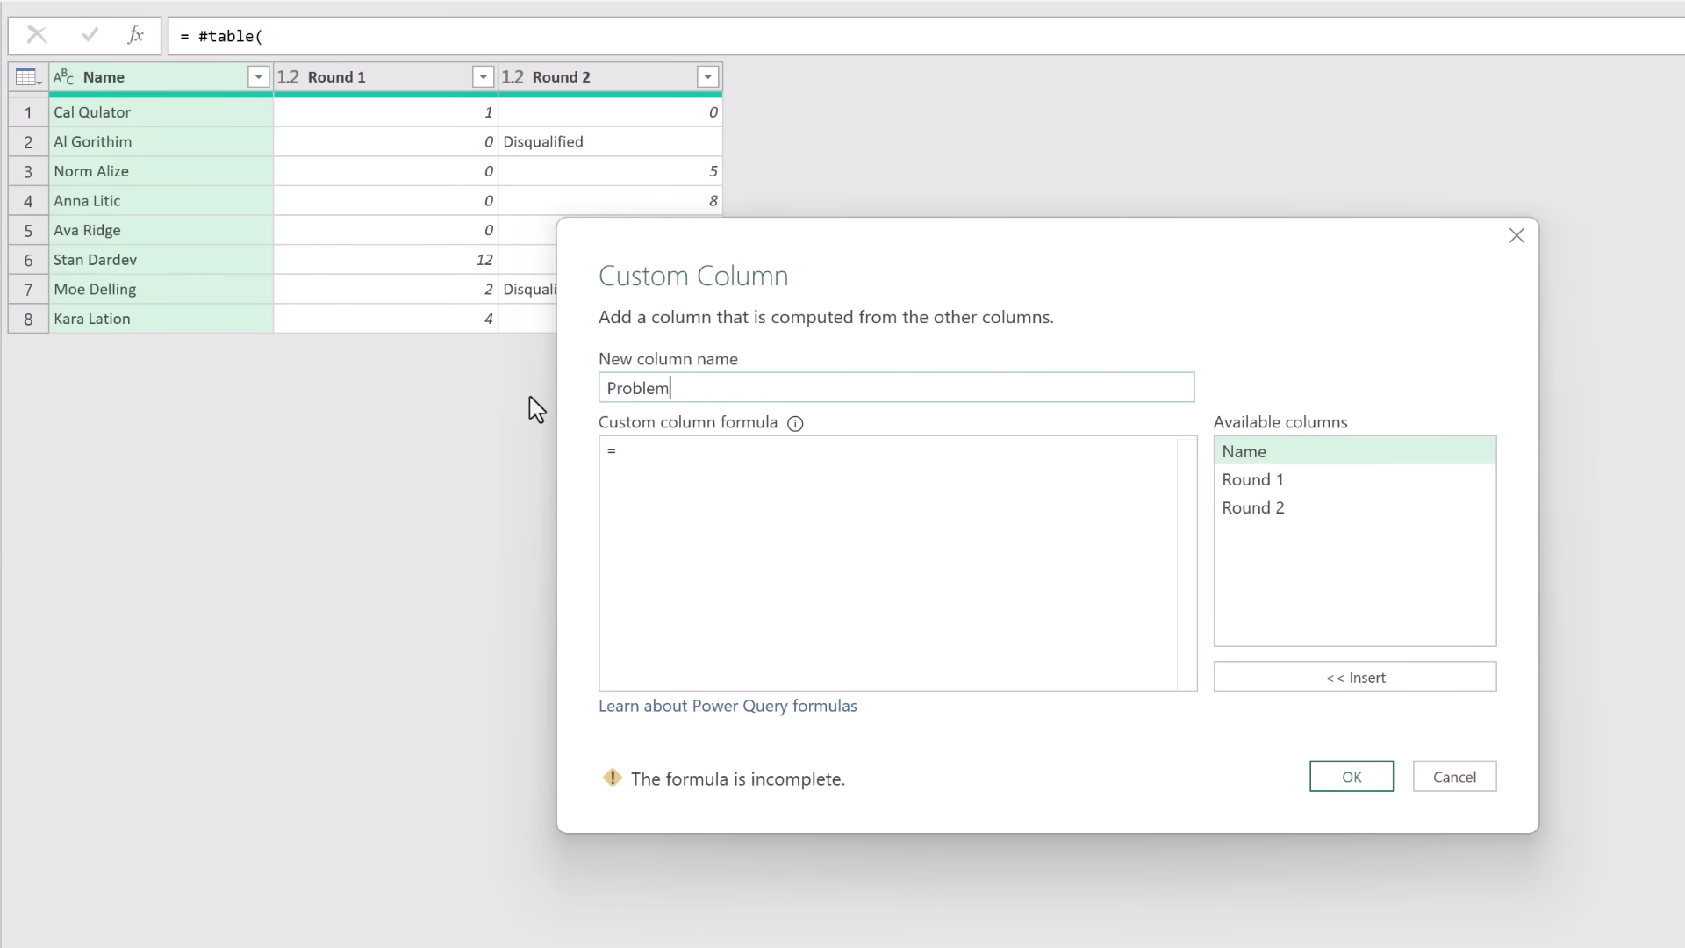
click(625, 452)
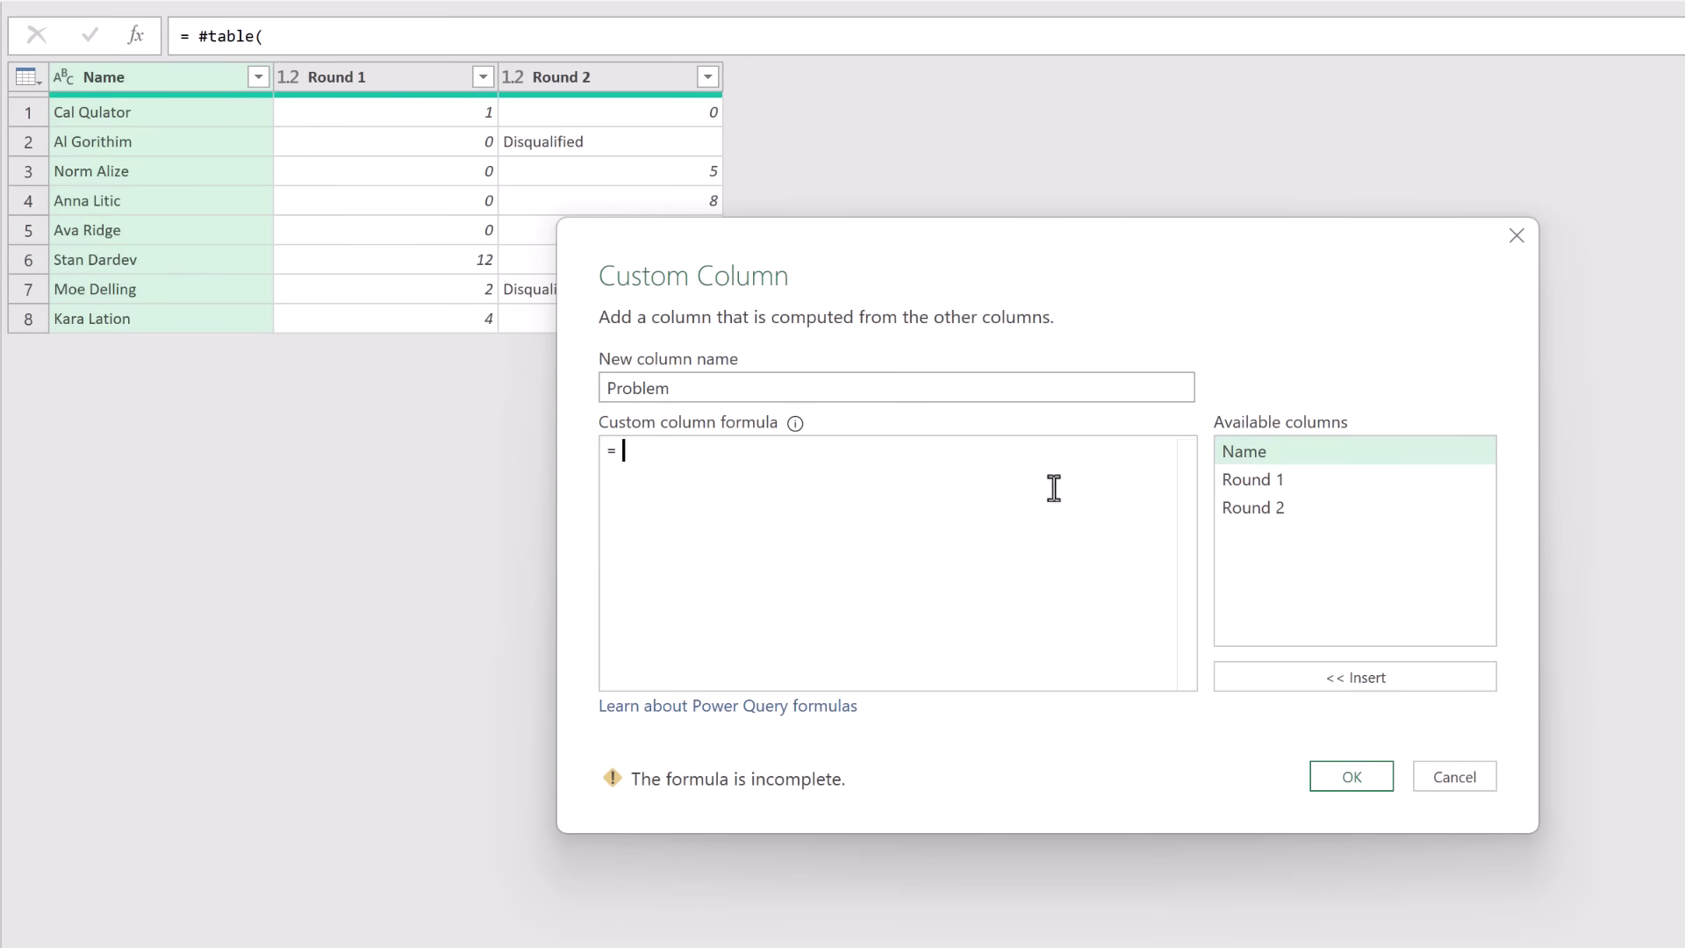
click(1237, 488)
double_click(1238, 488)
text(+)
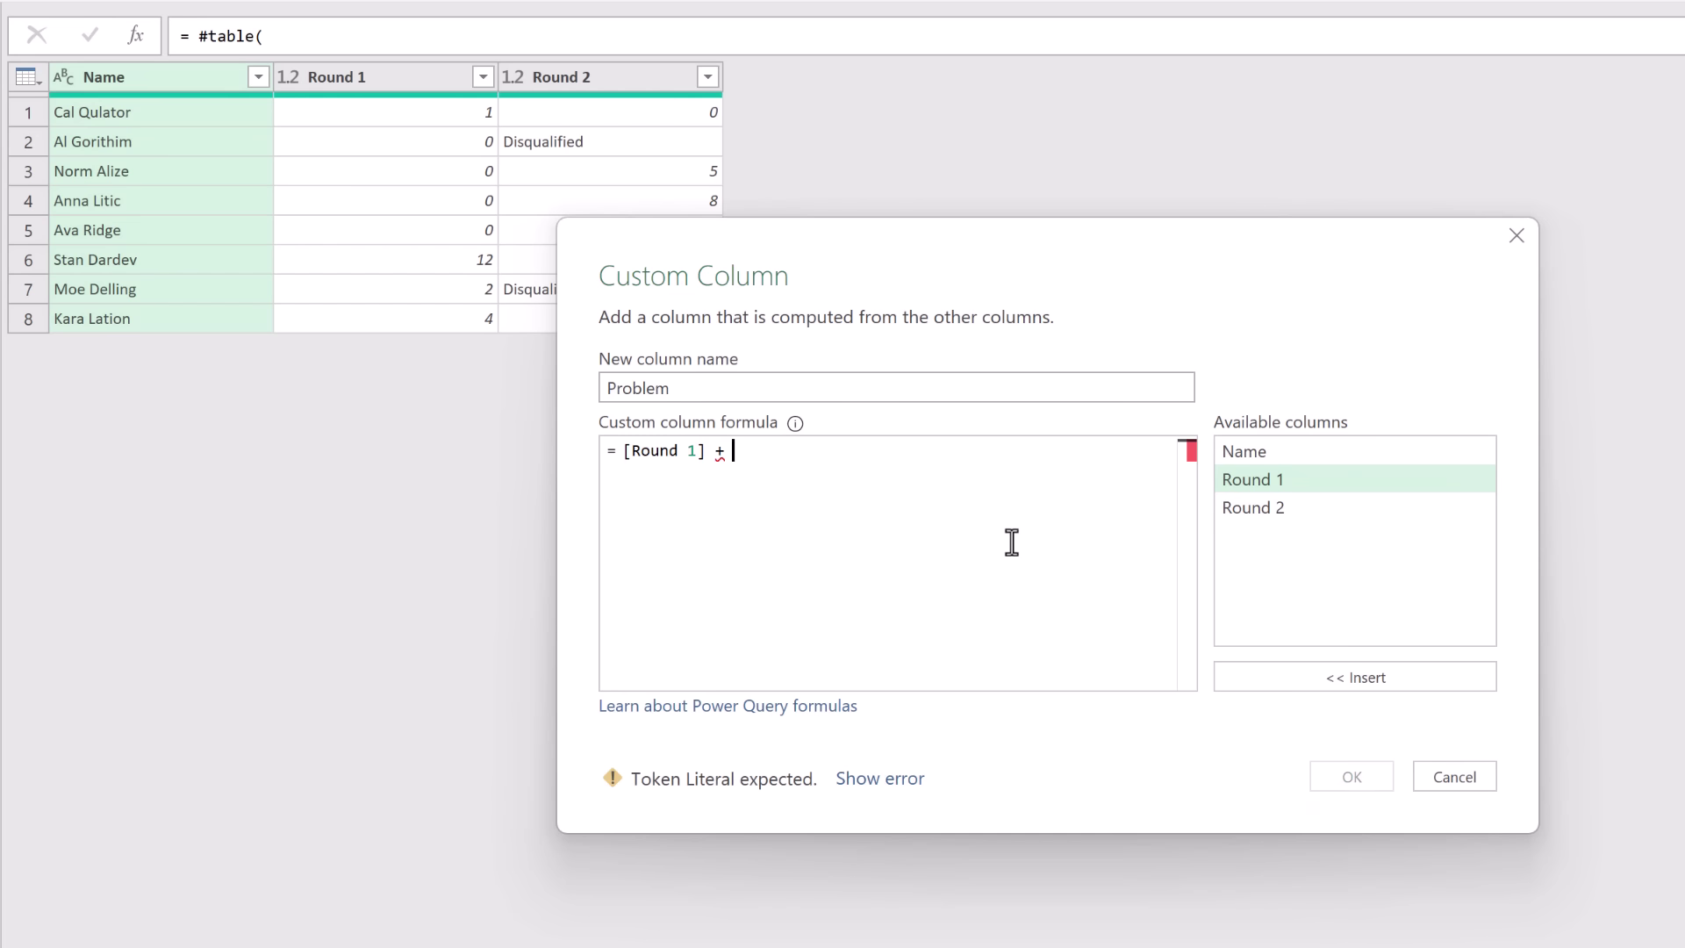
double_click(1255, 509)
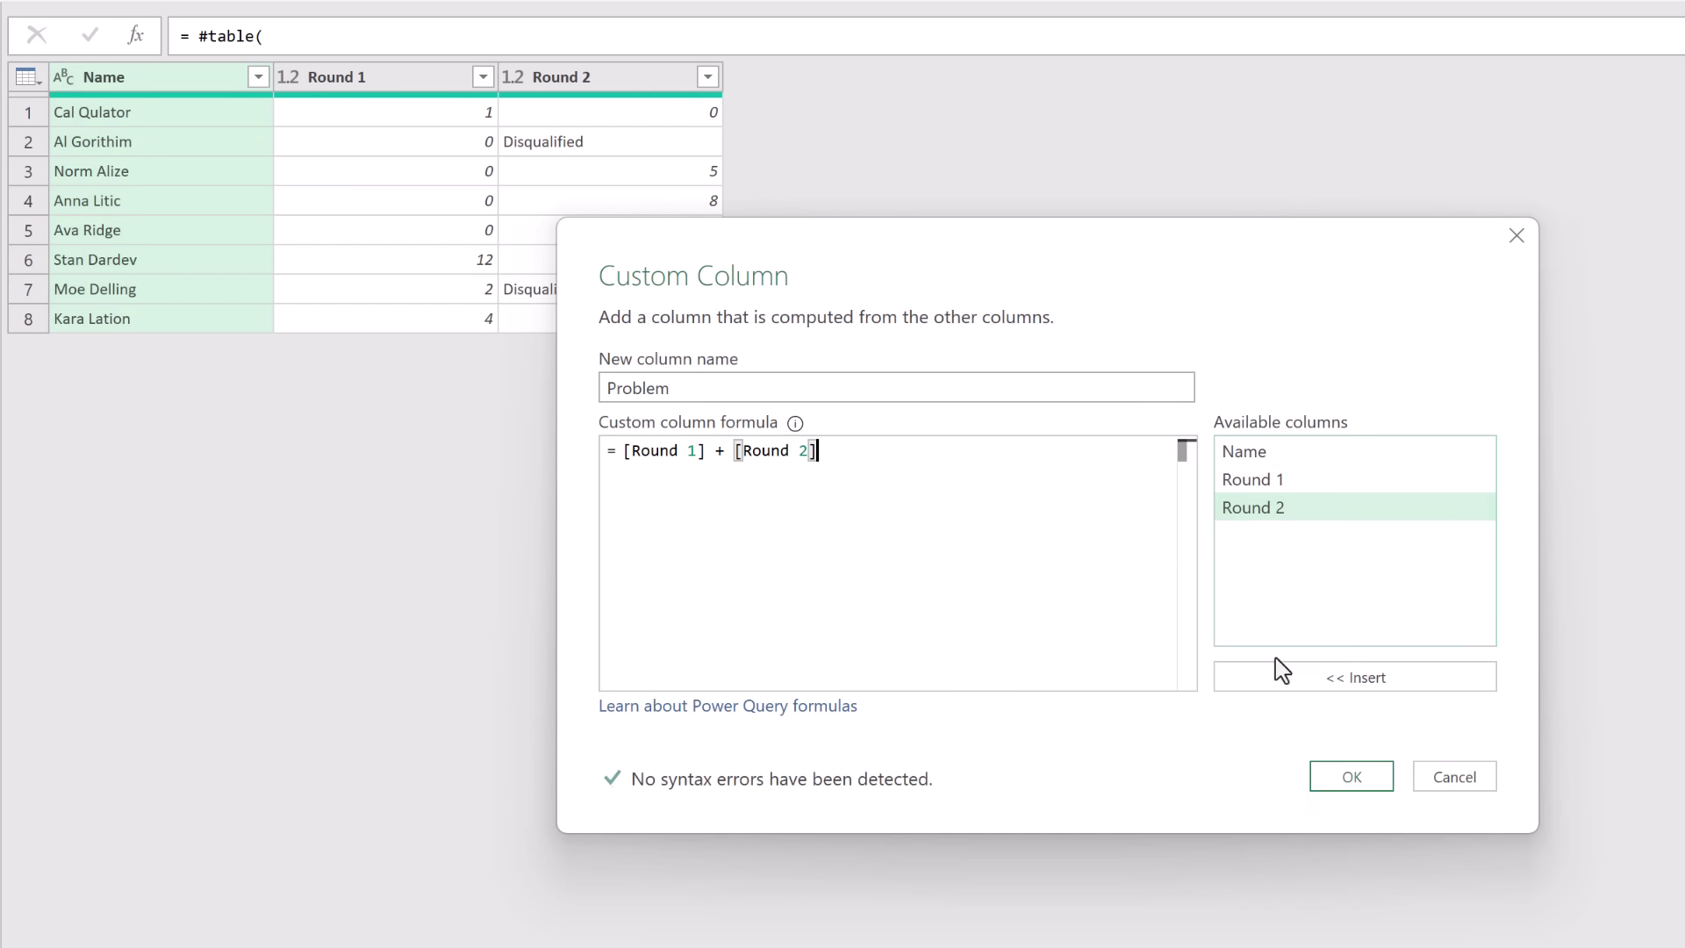
click(1345, 786)
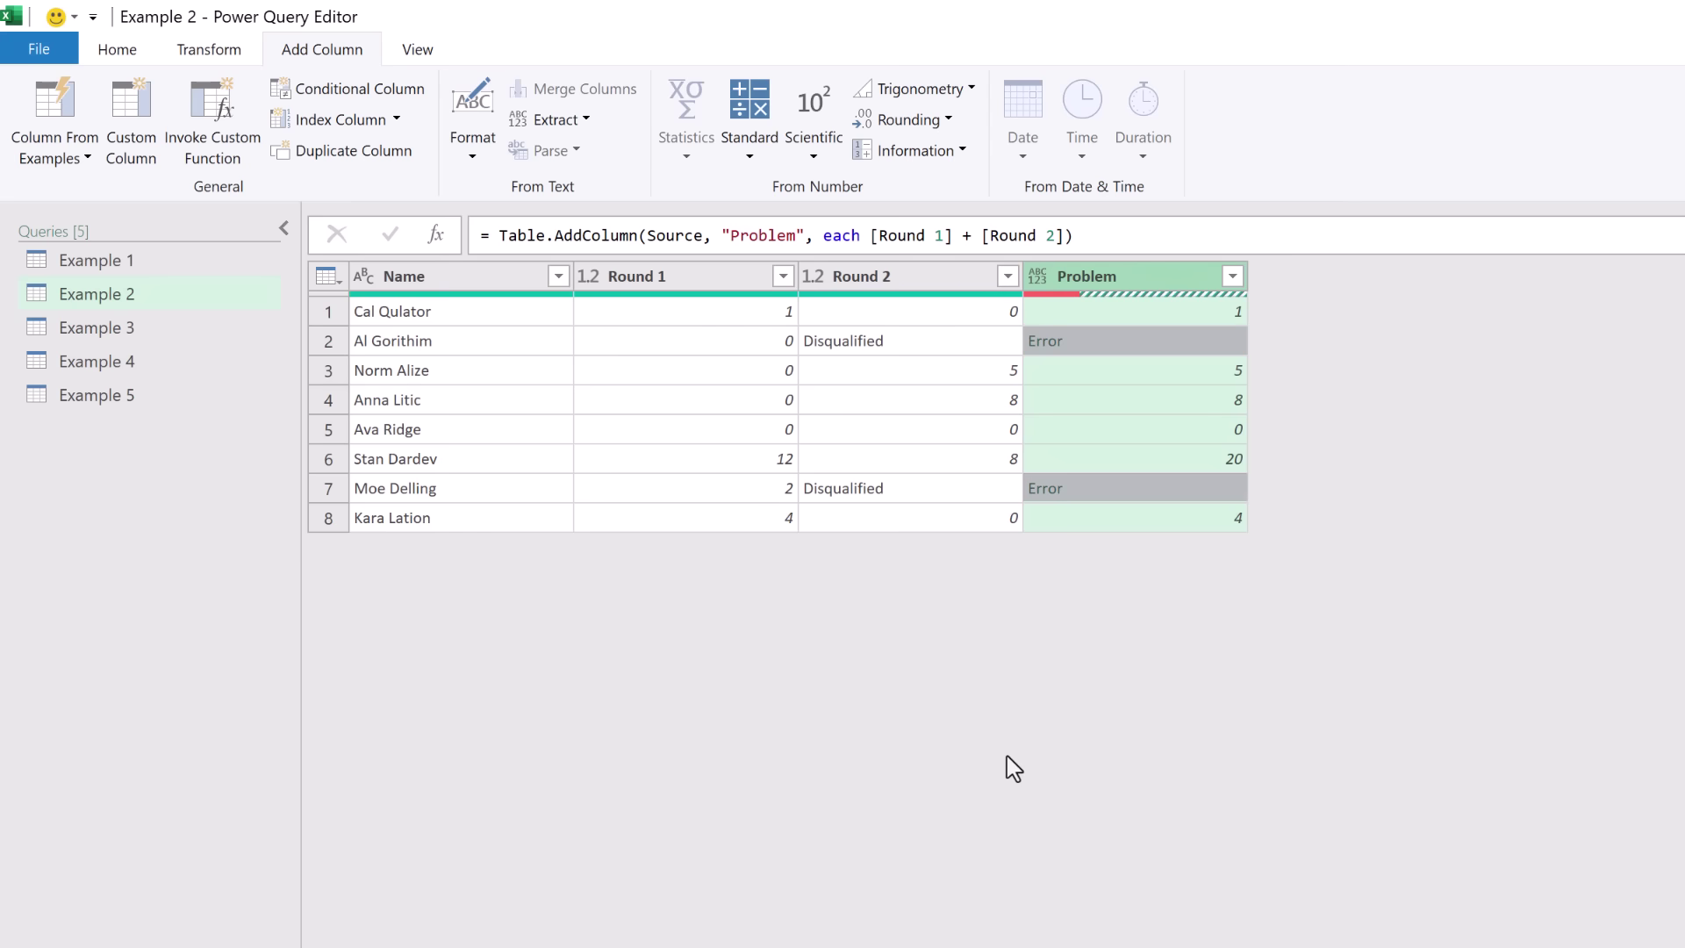
click(1110, 344)
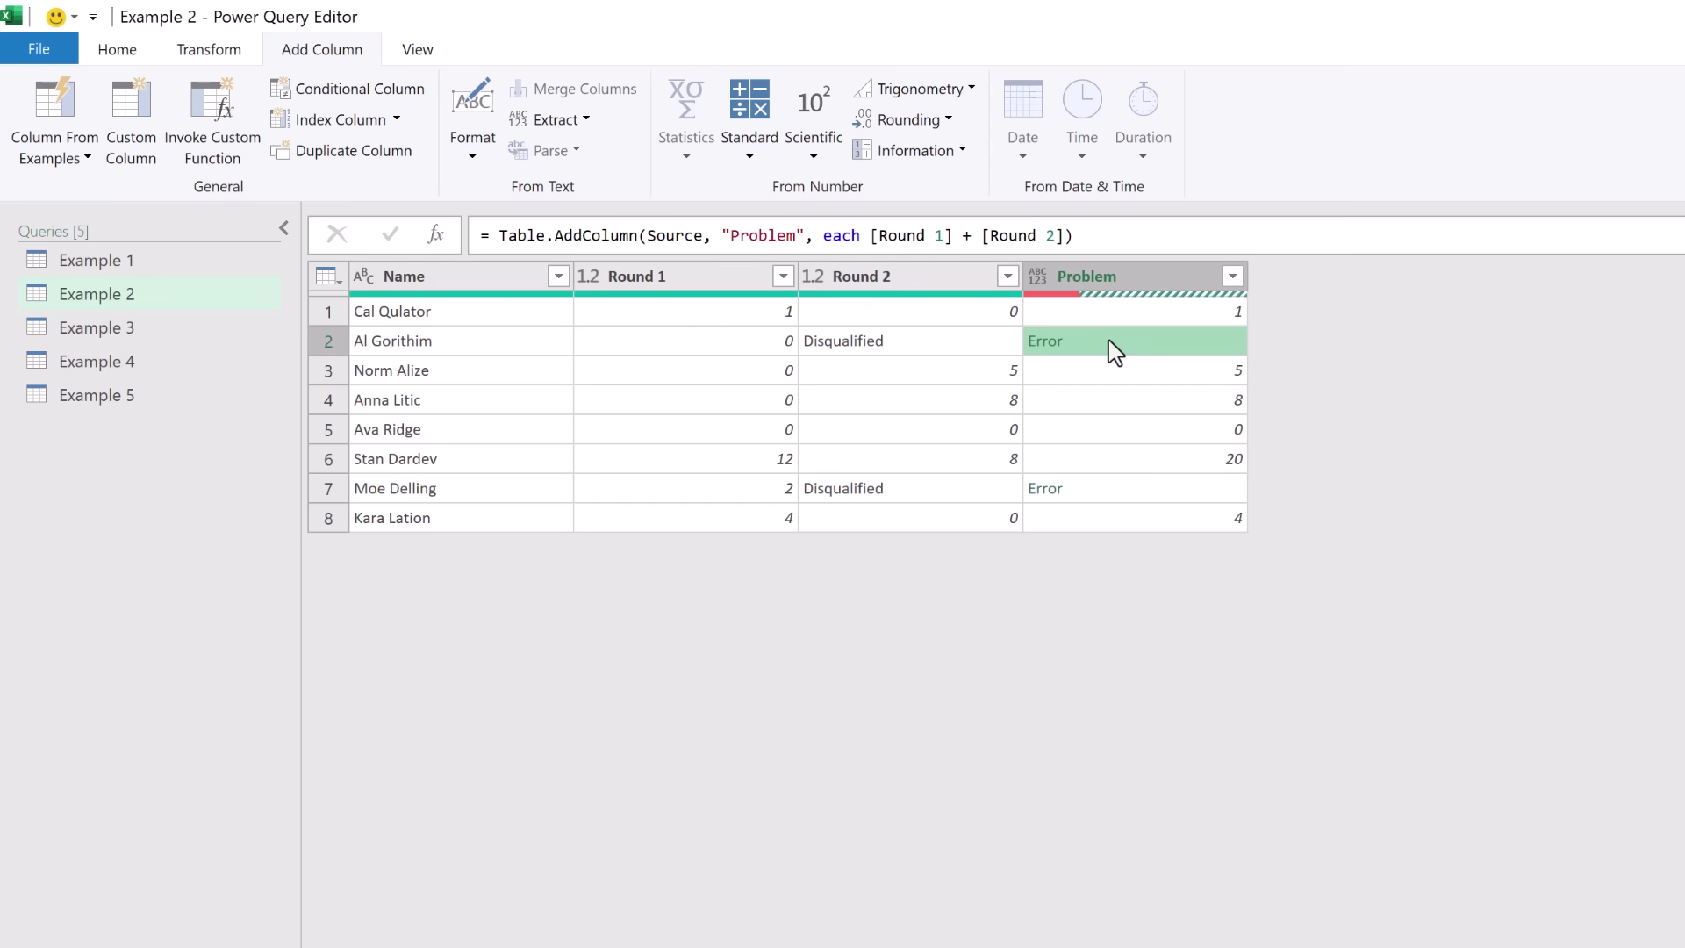
Step: Add a custom column named Solution to Example 2 with the formula try [Round 1] + [Round 2] otherwise 0
click(125, 119)
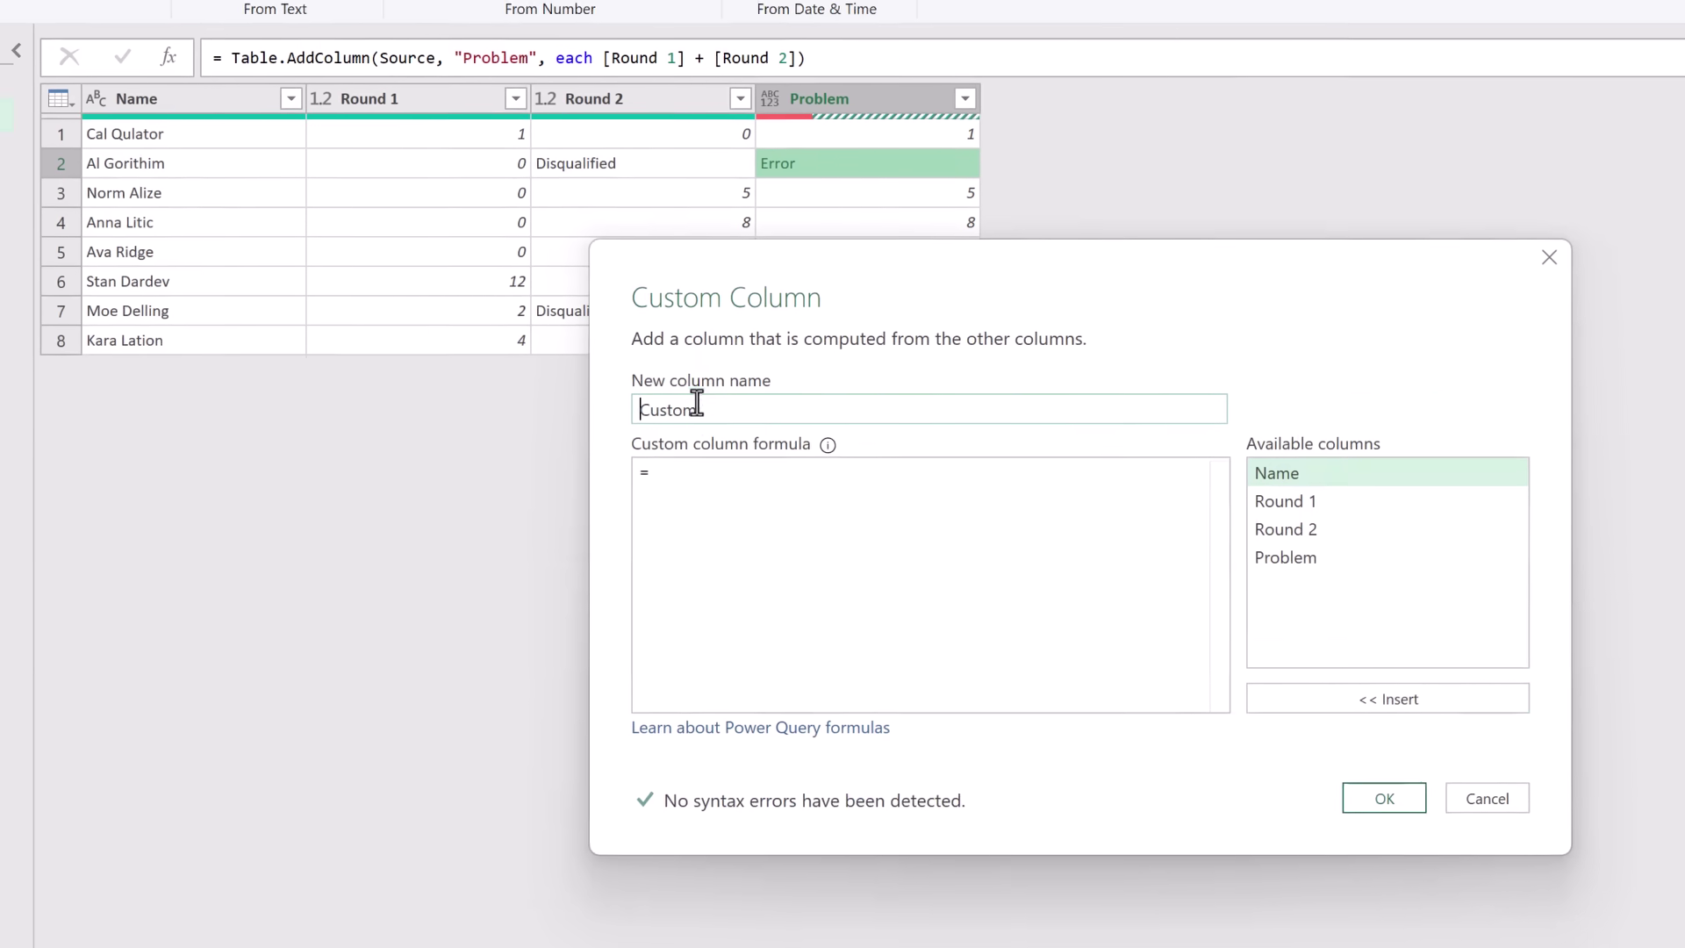
text(Solution)
click(641, 453)
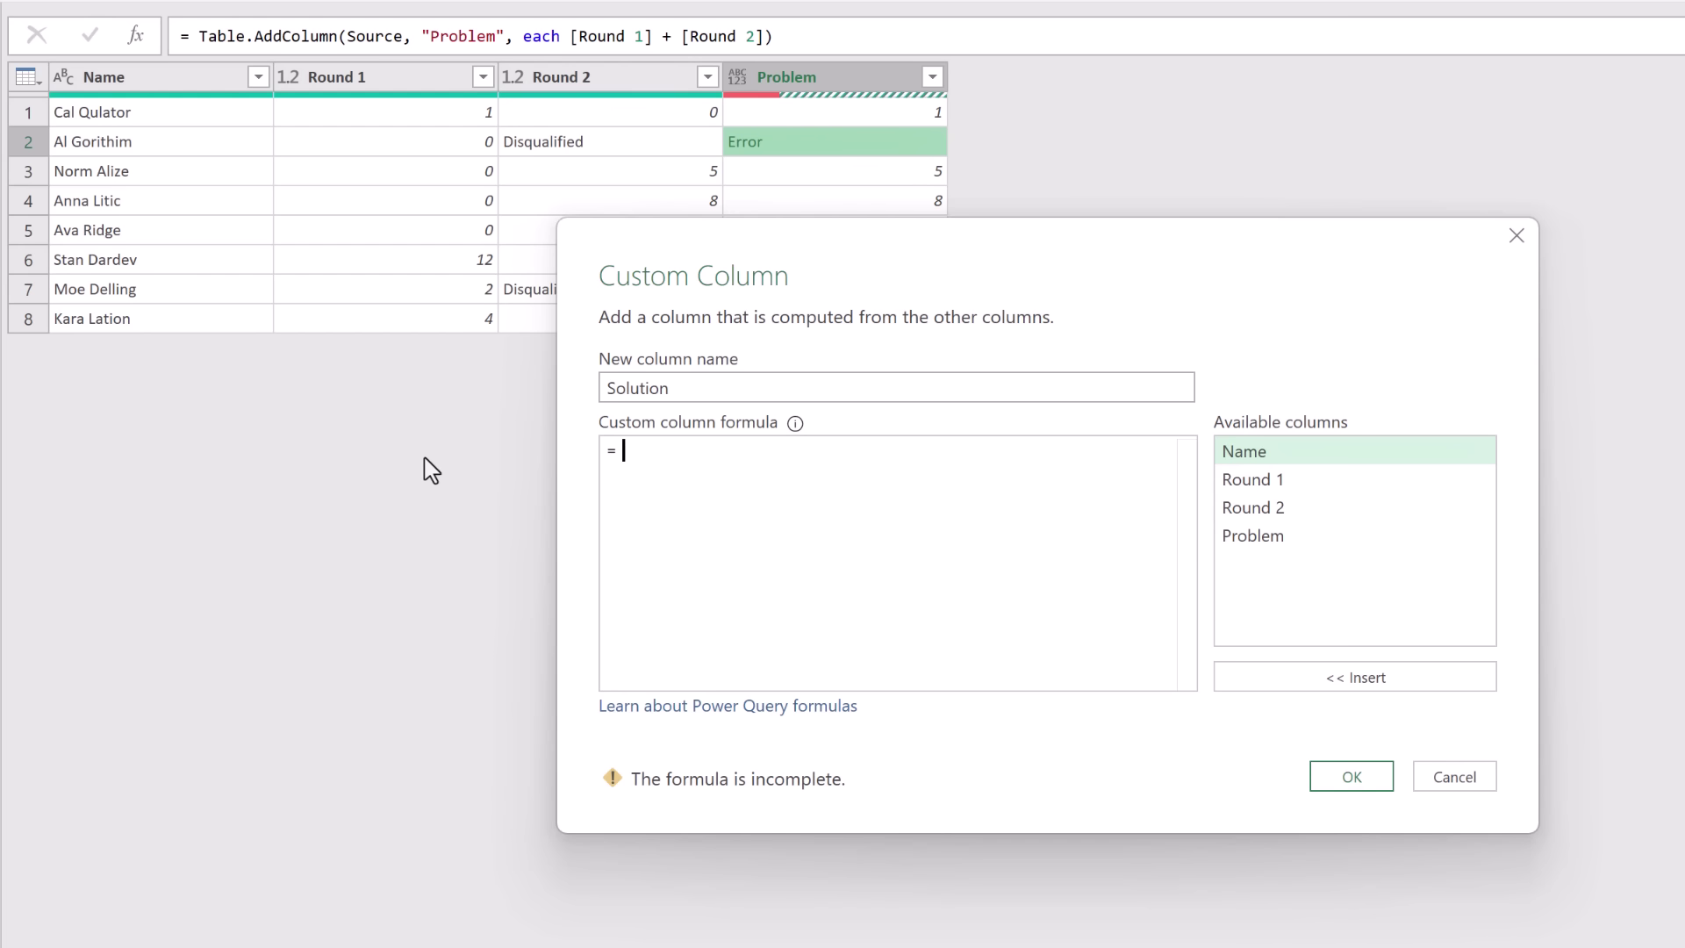
text(try)
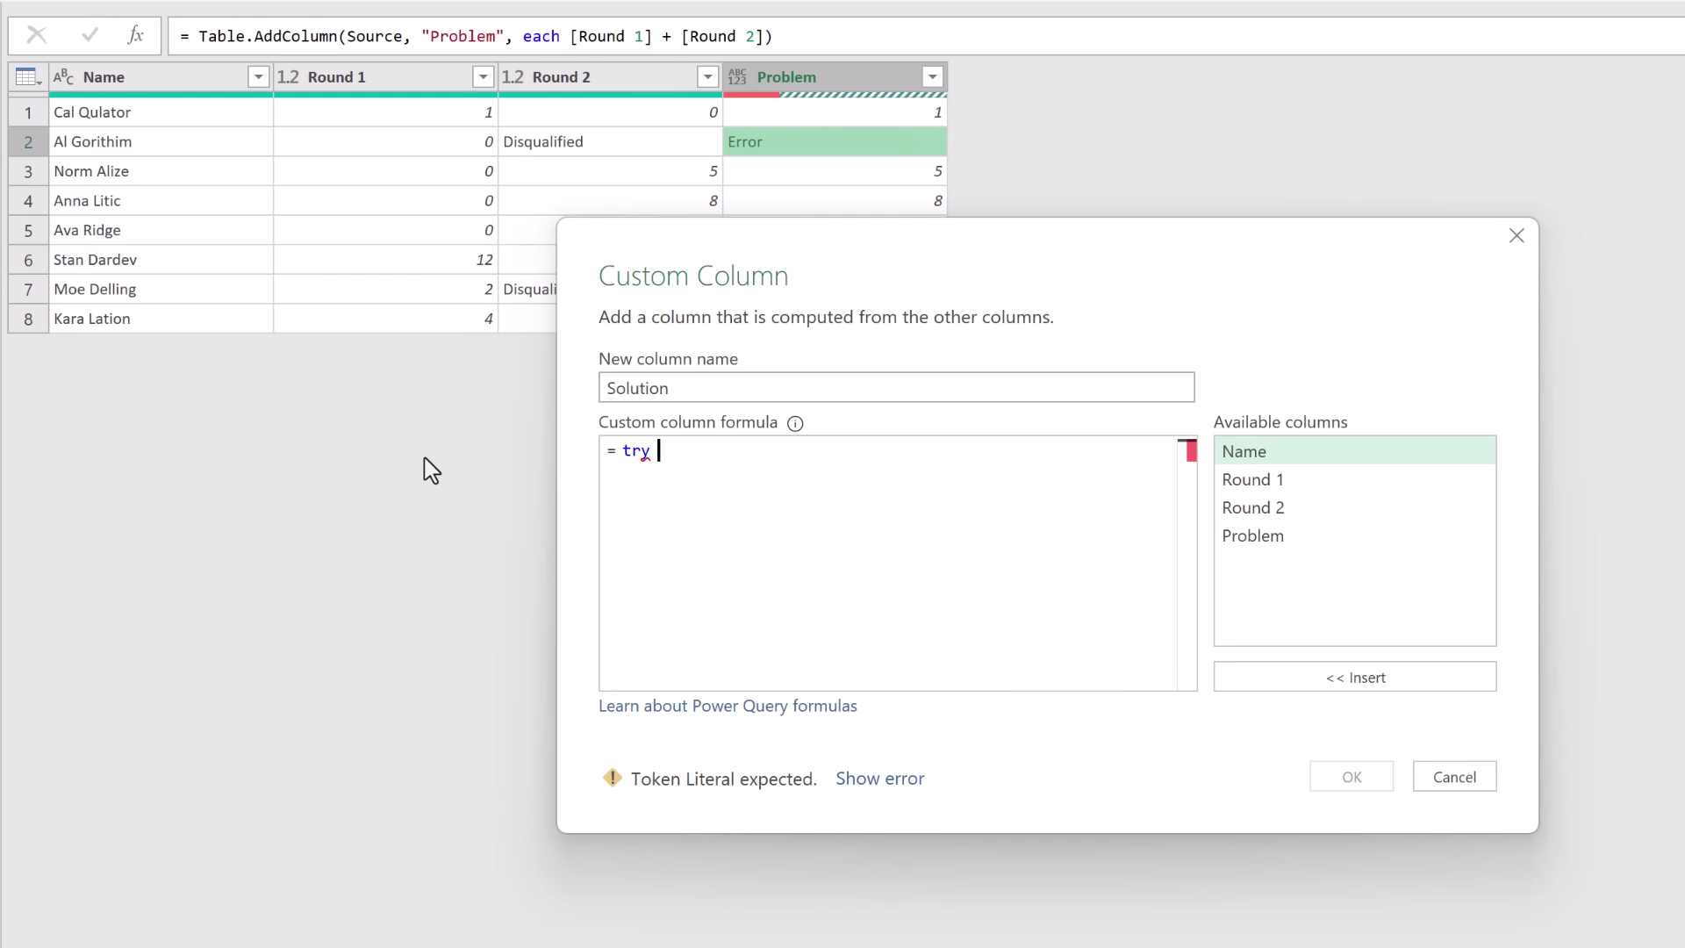
double_click(1229, 483)
text(+)
double_click(1303, 507)
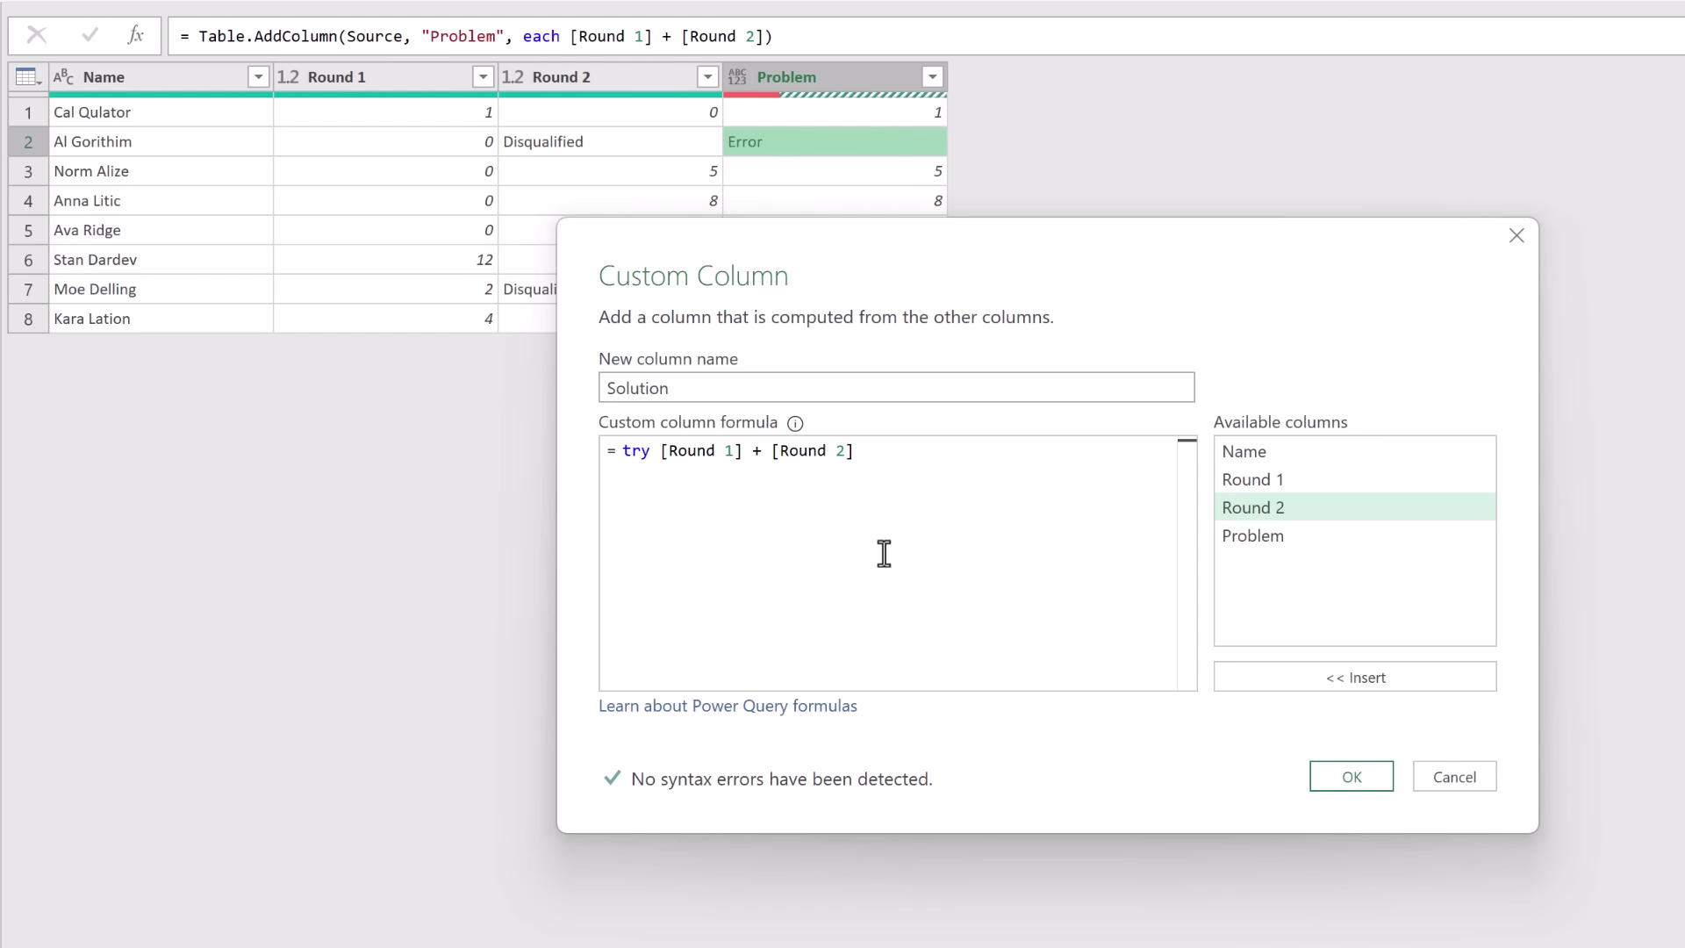
text(otherwise)
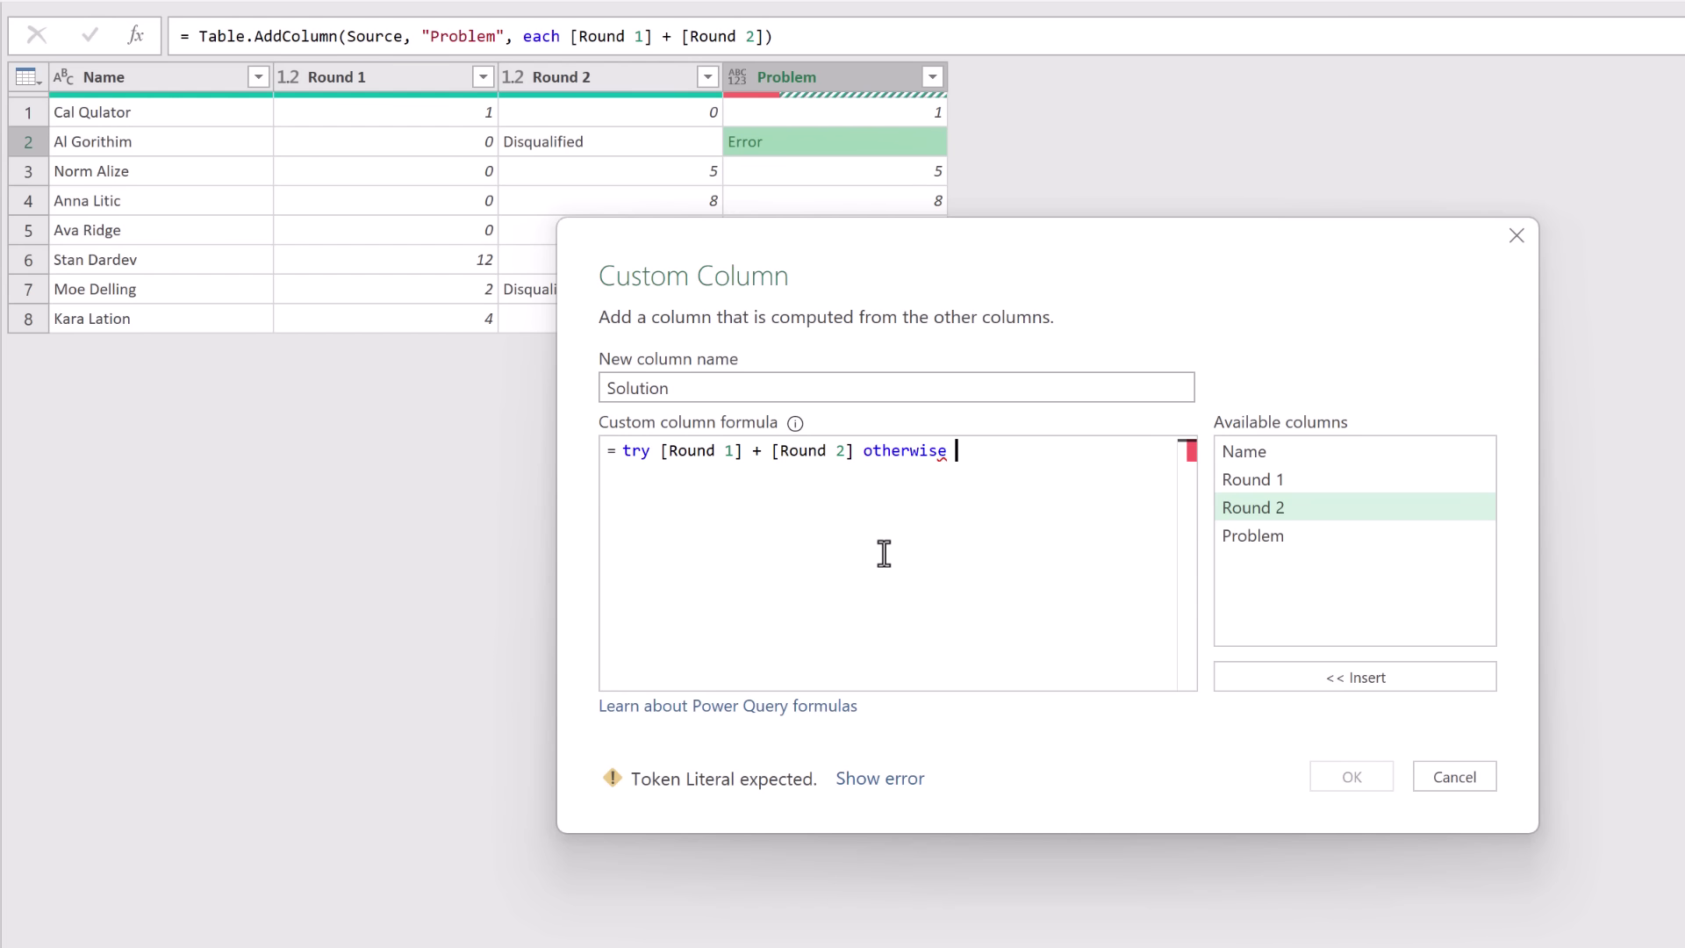
text(0)
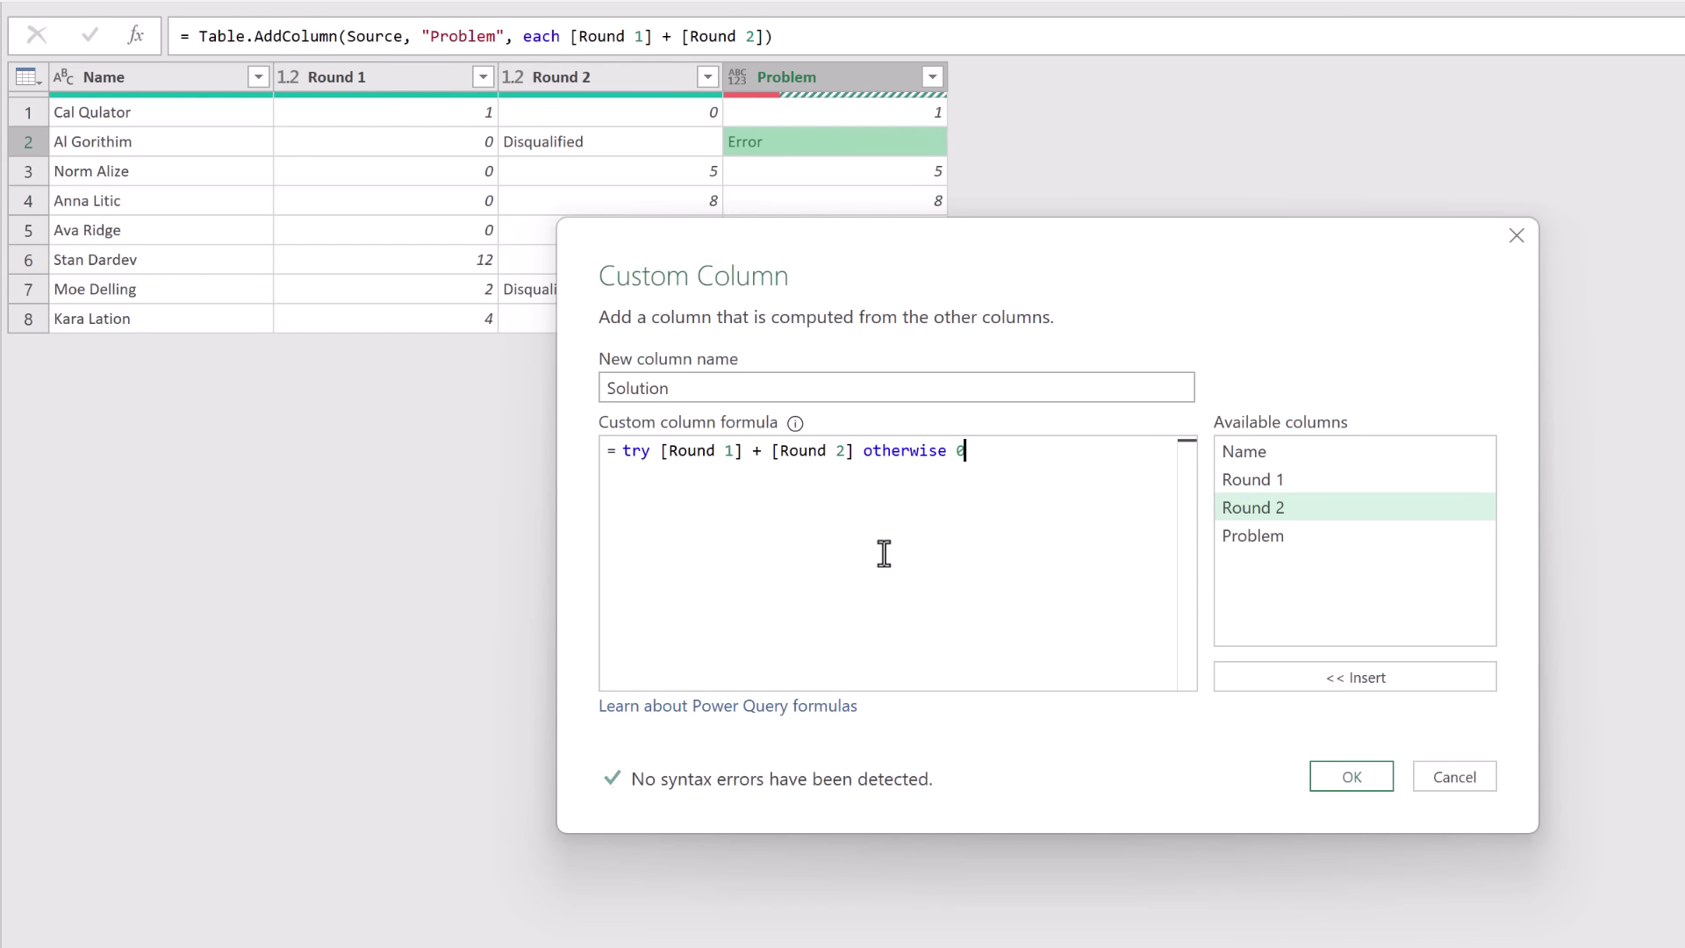
click(1333, 777)
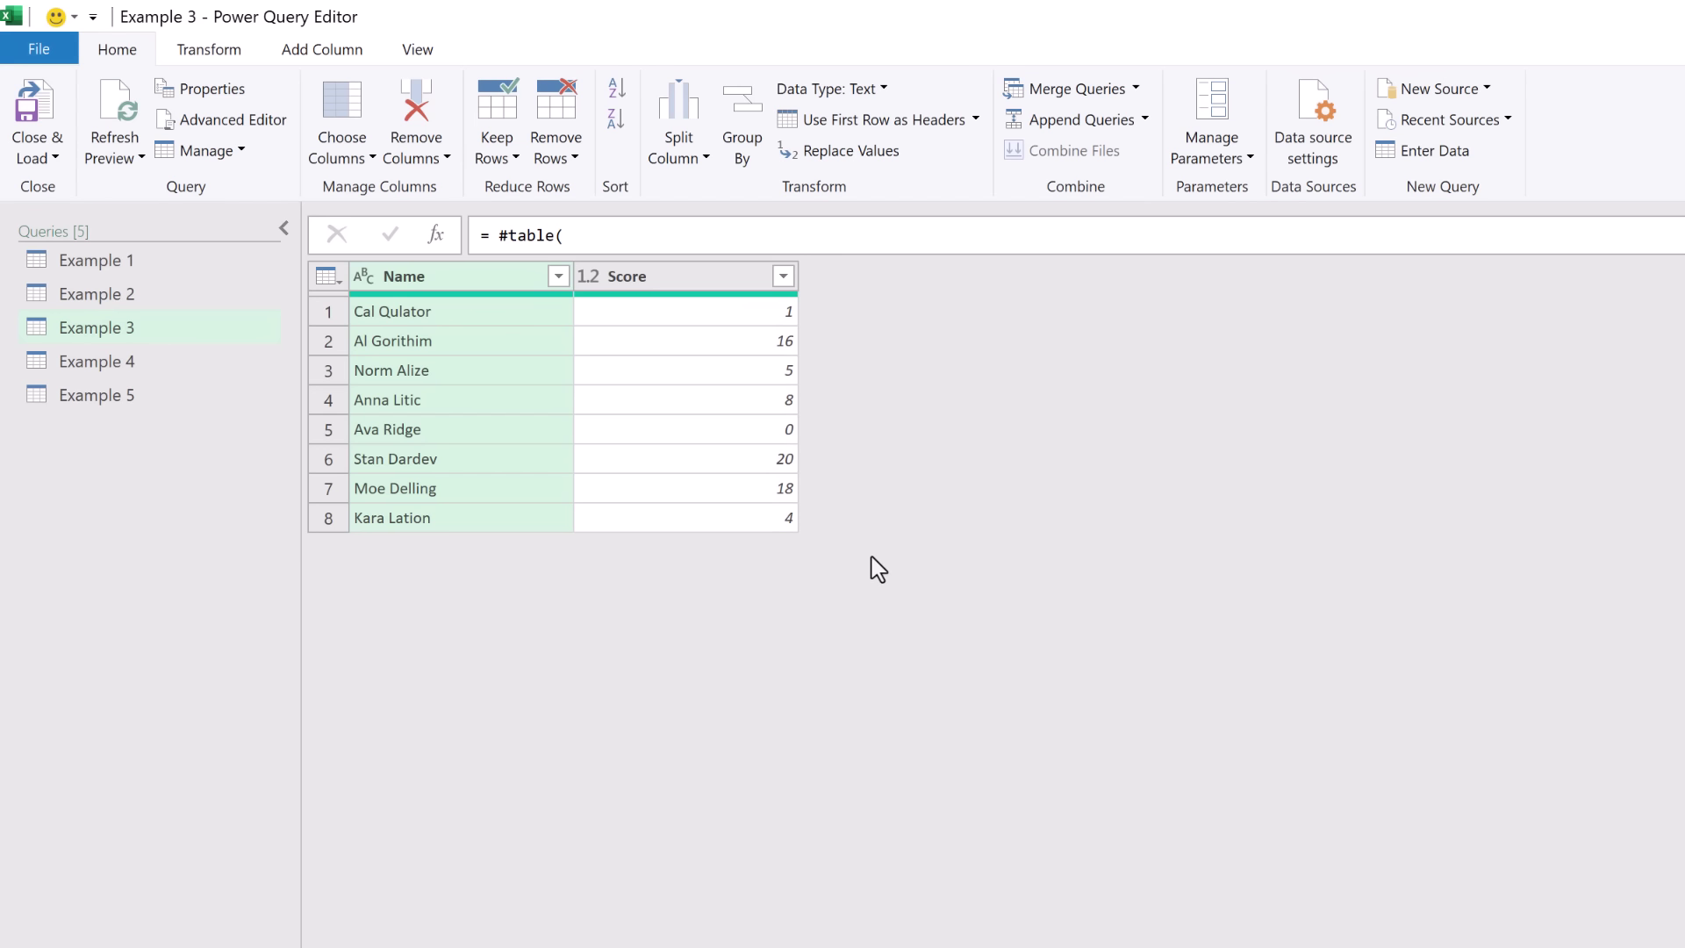
Step: Add a custom column named % of Total to the Example 3 query with the formula Source
click(344, 55)
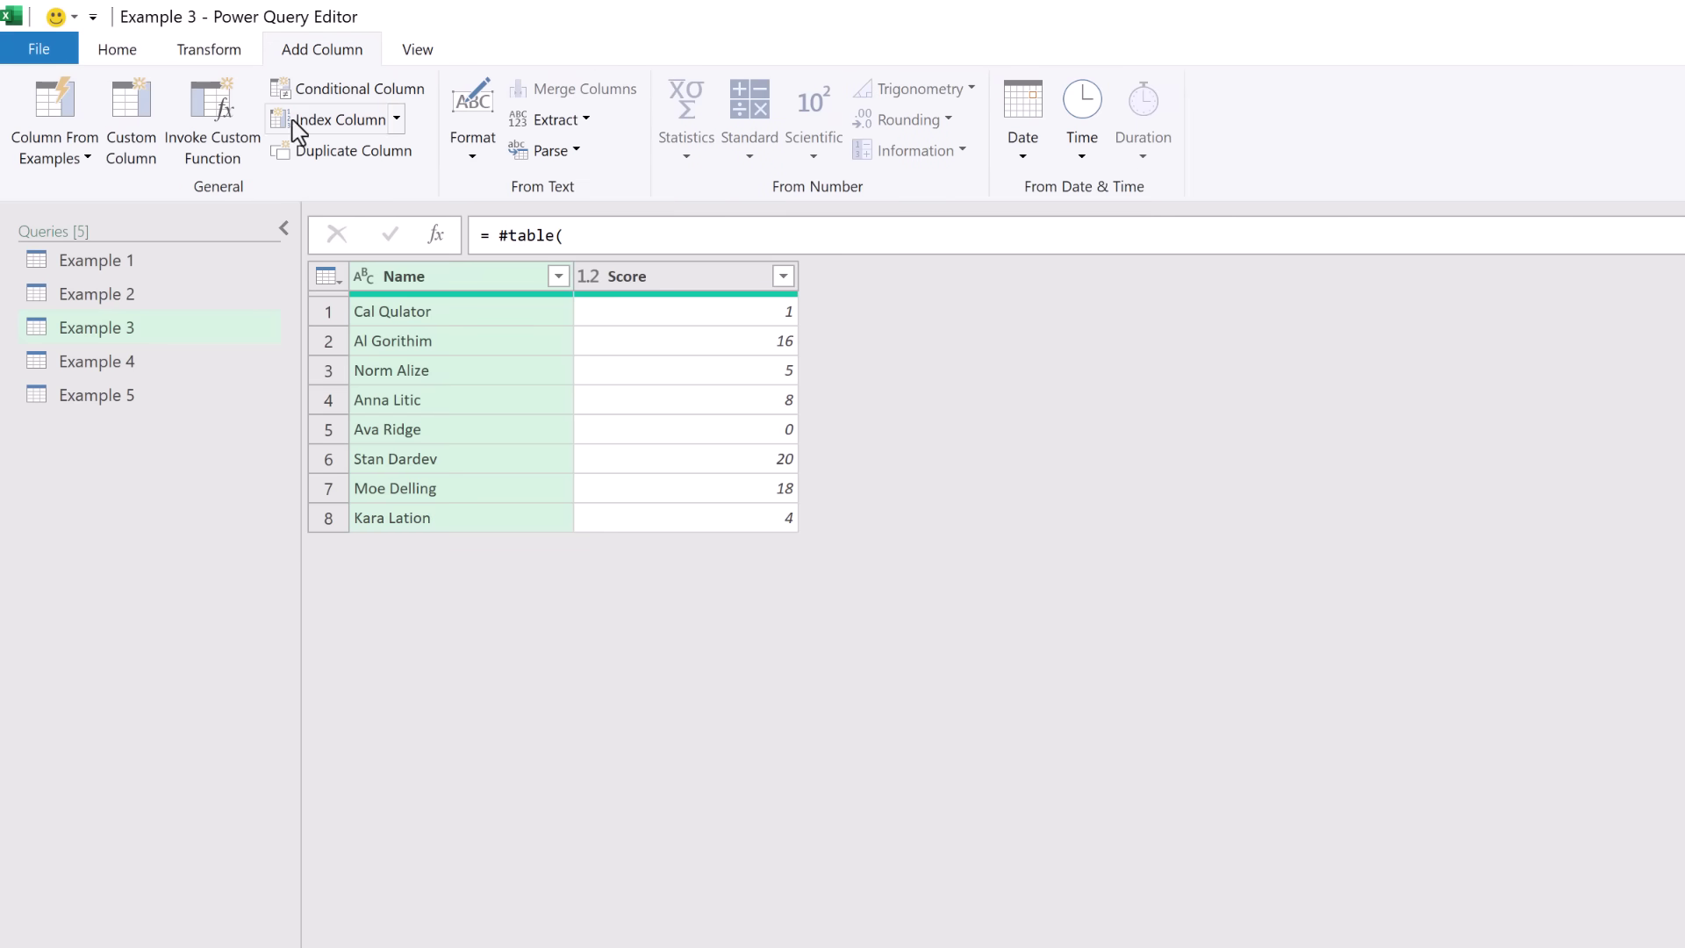
click(131, 119)
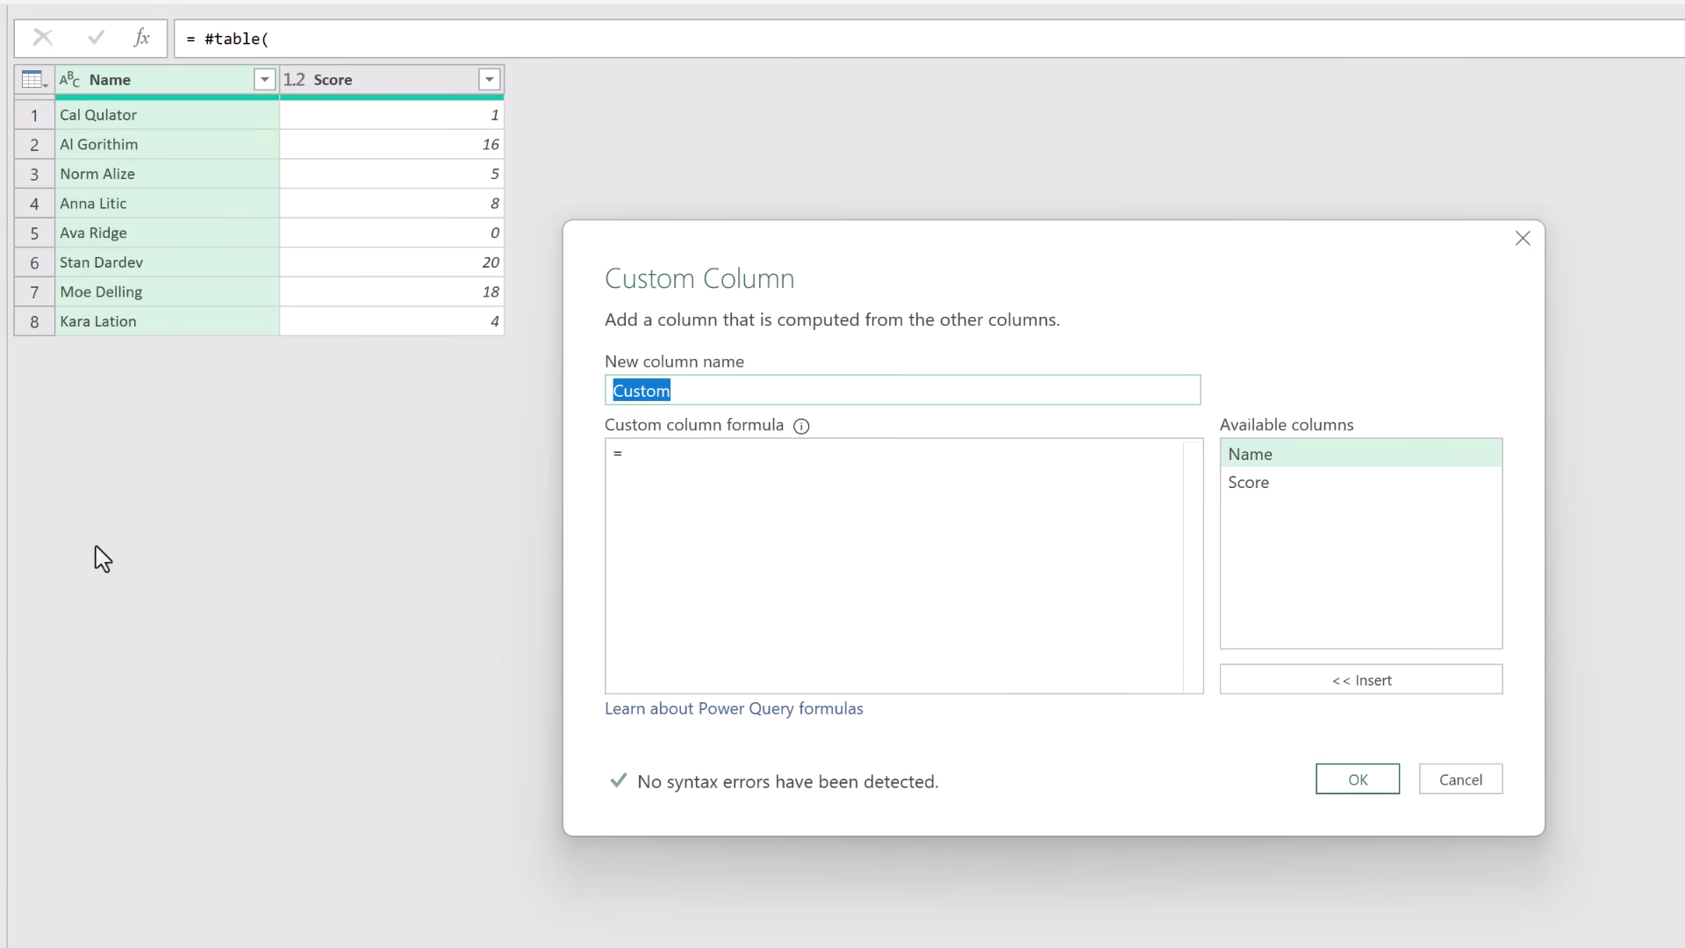
text(% of Total)
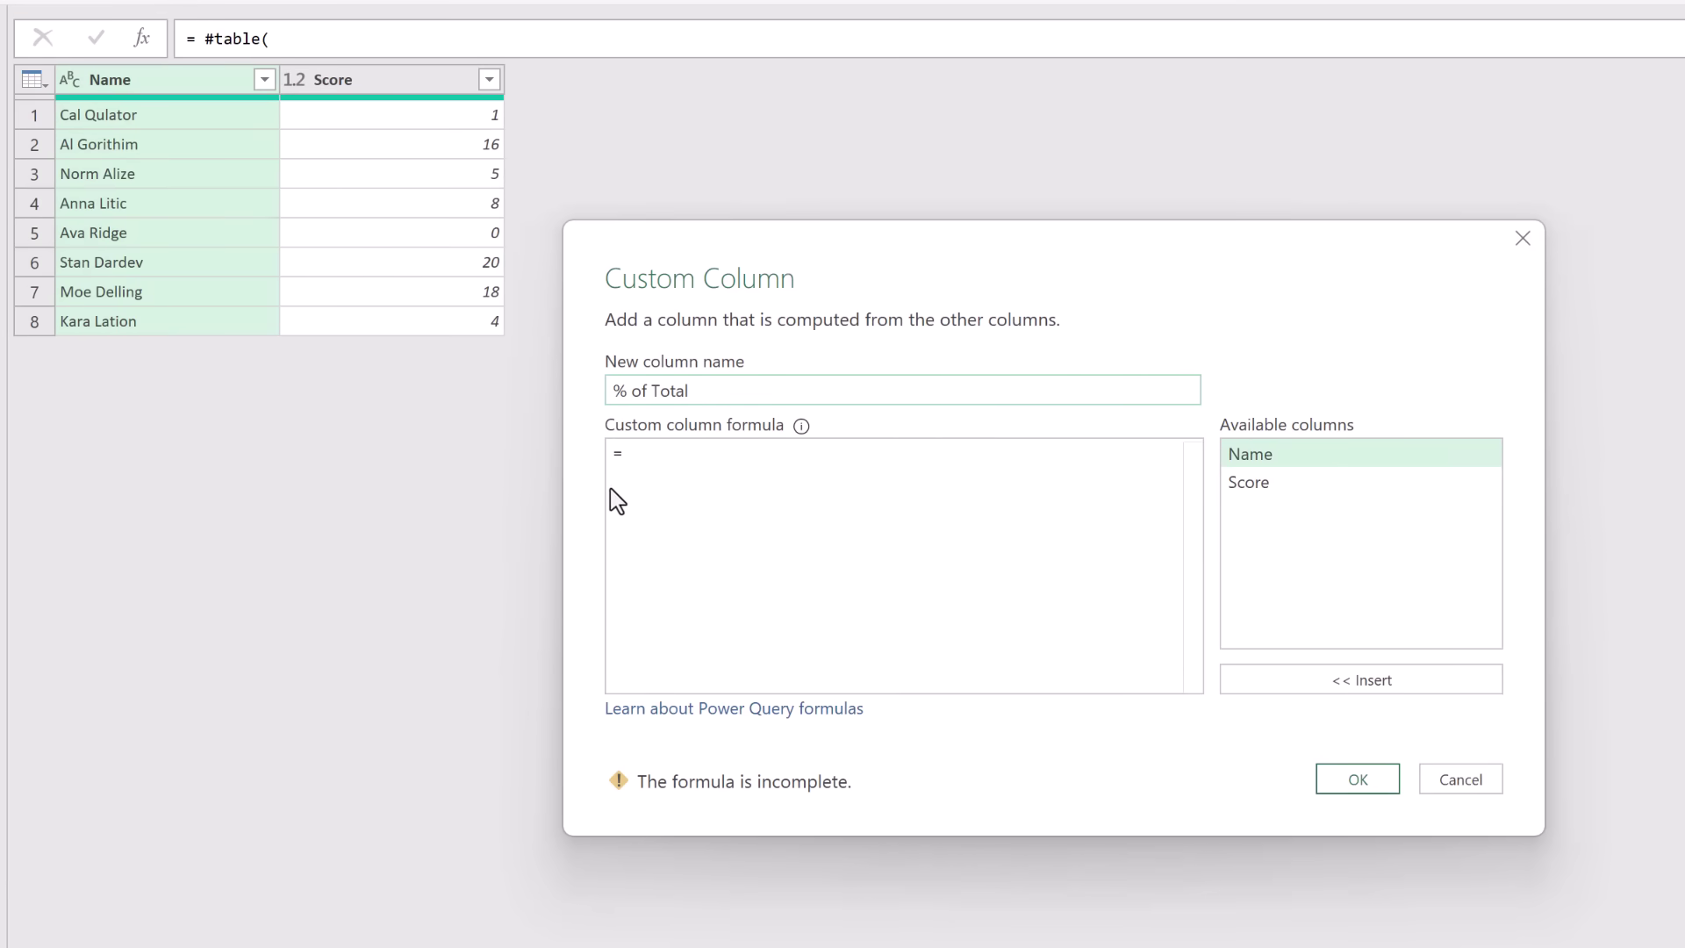
click(643, 455)
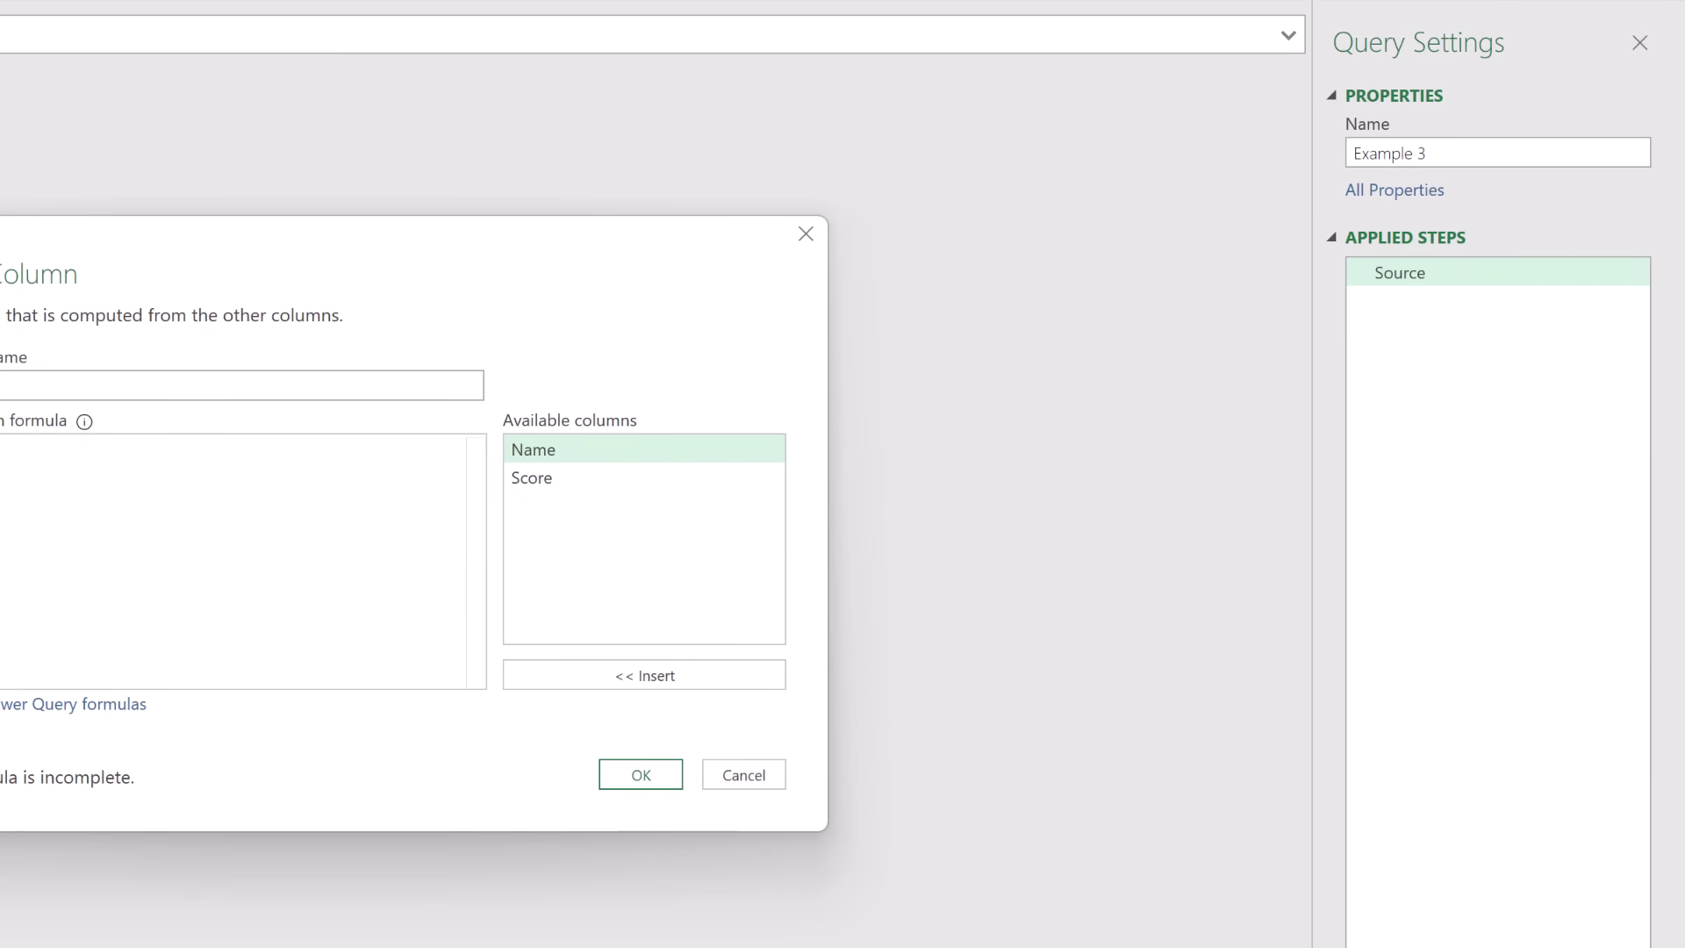
key(Tab)
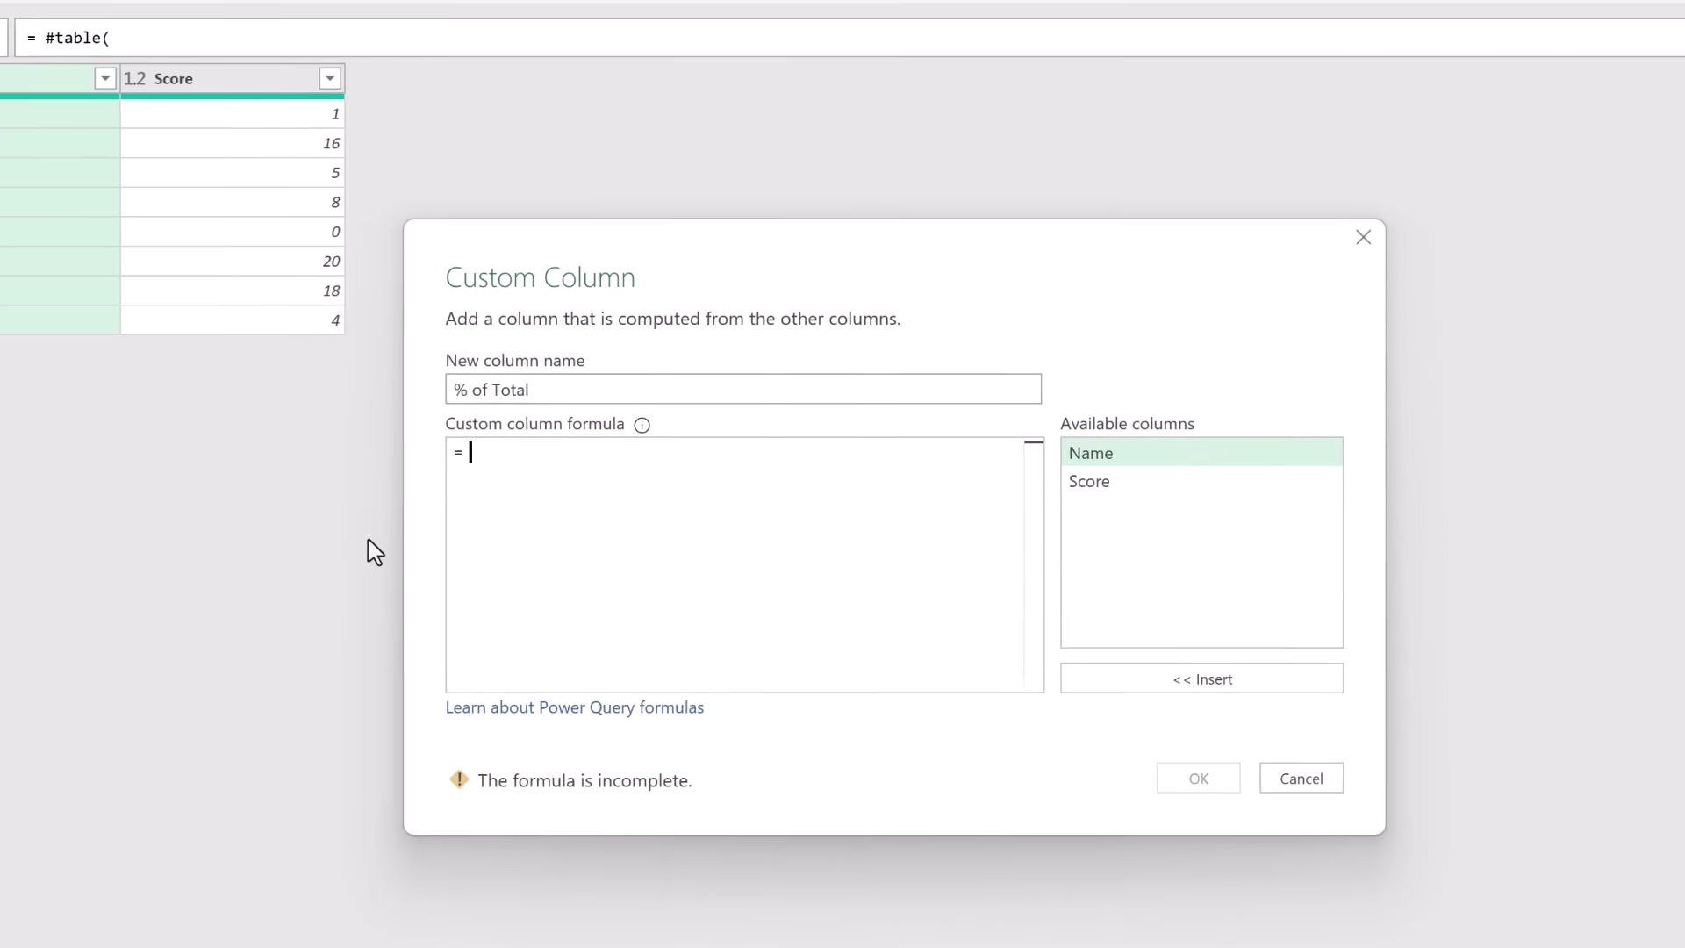
text(S)
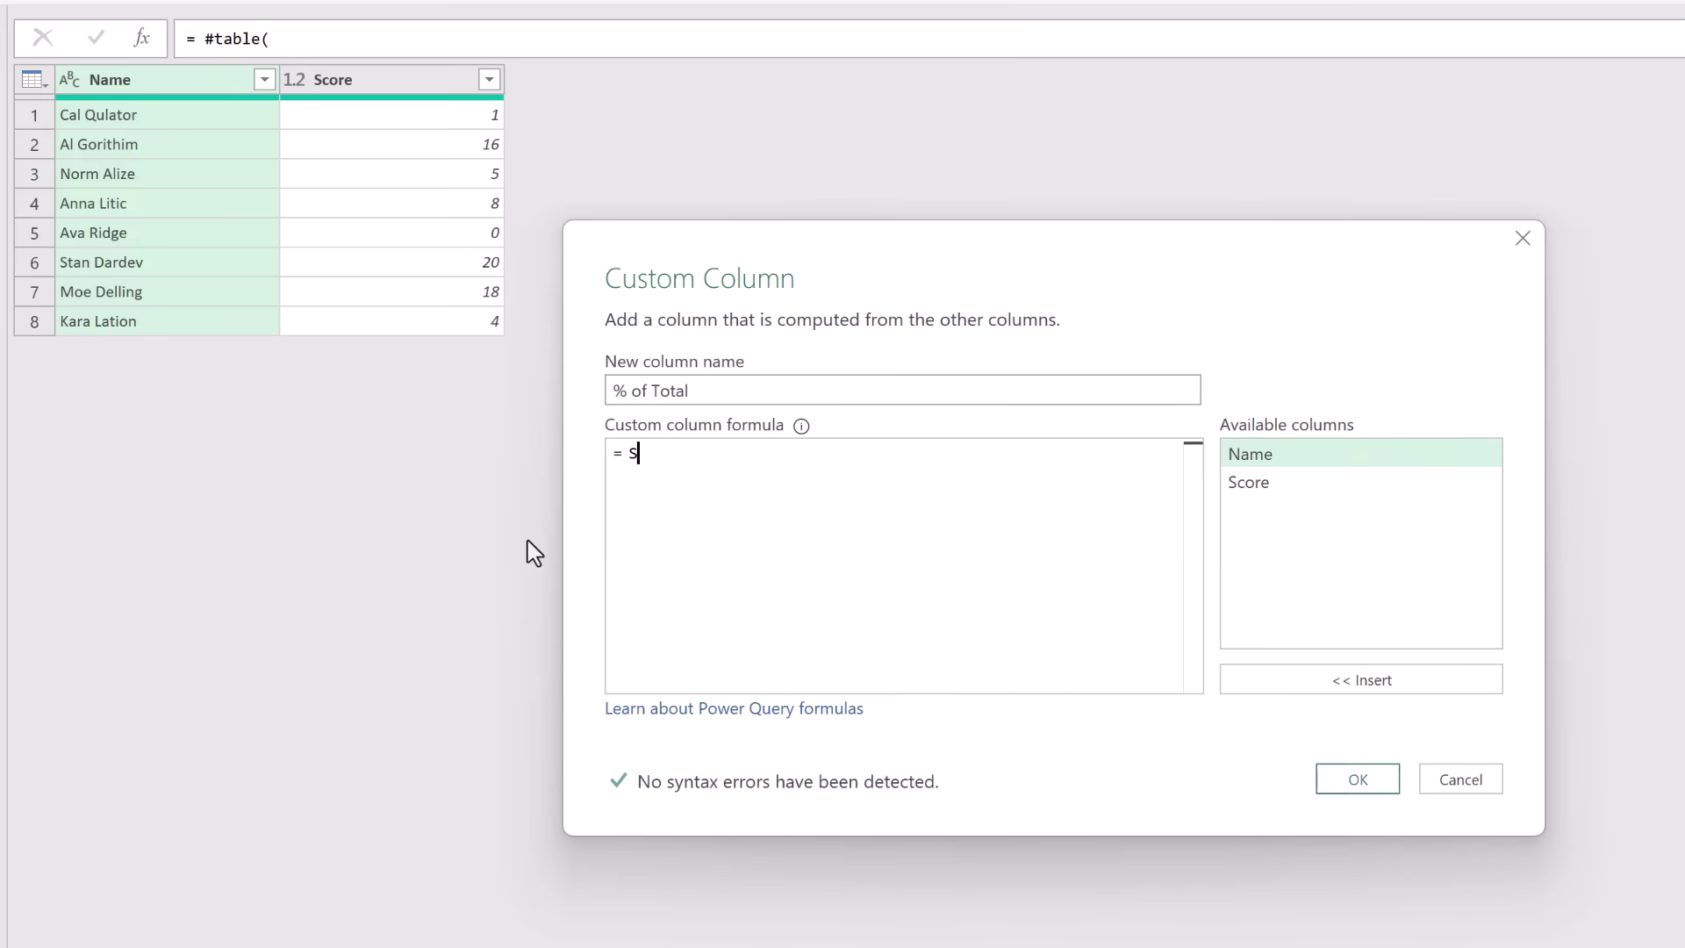
text(ource)
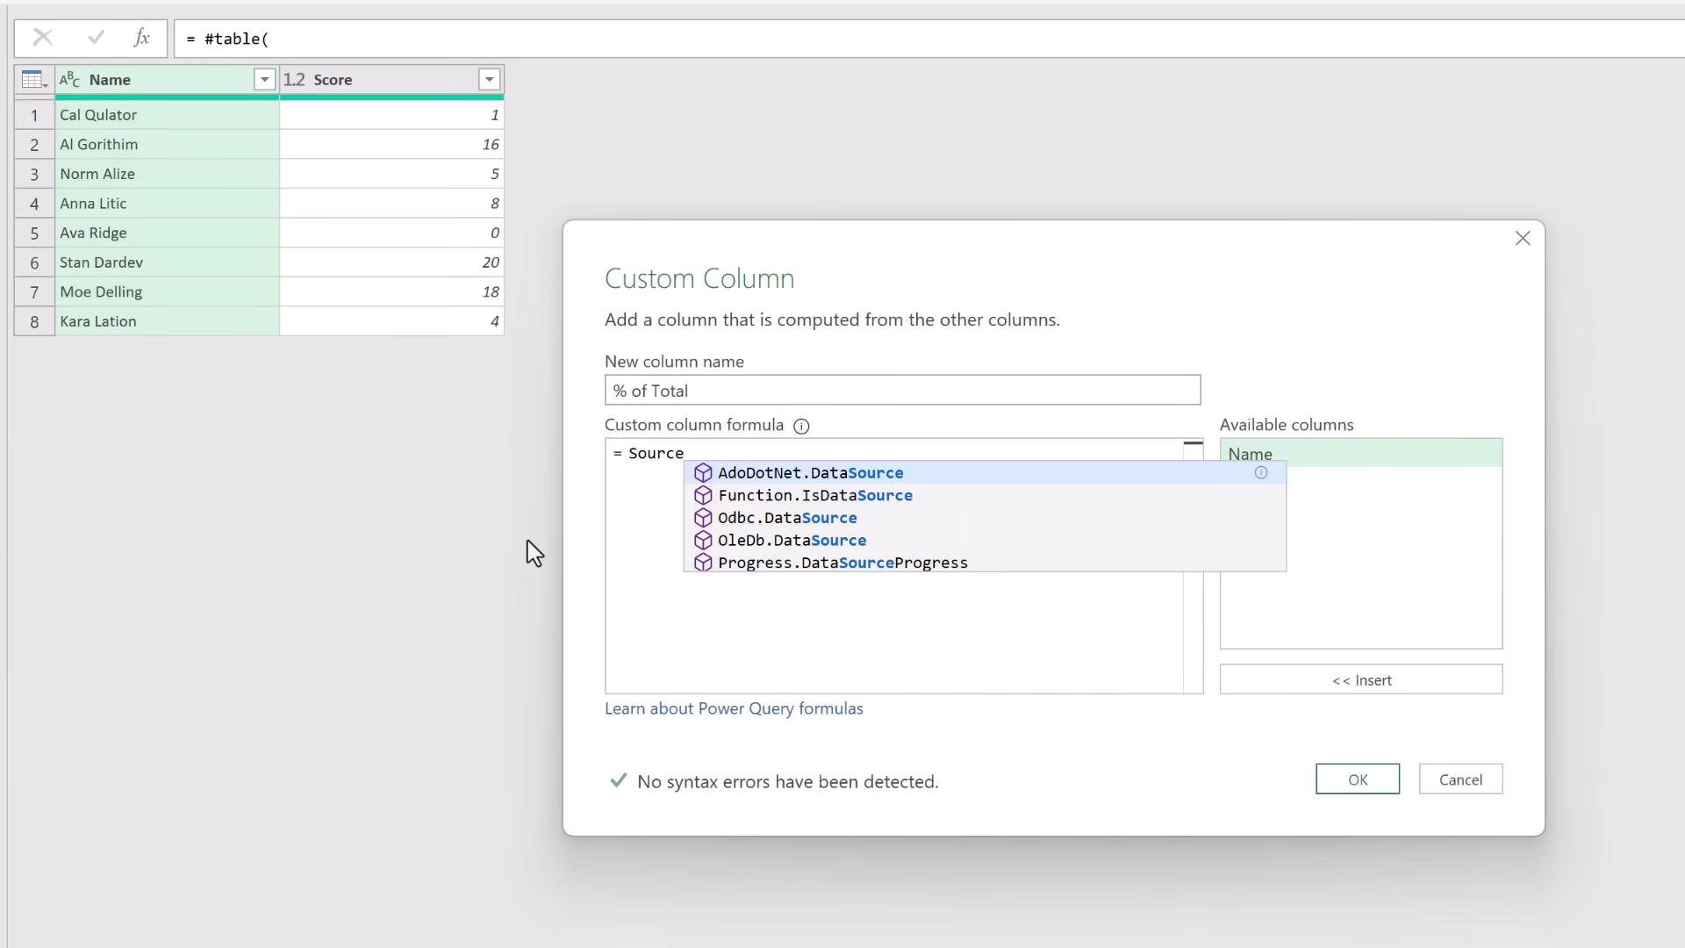
click(1358, 780)
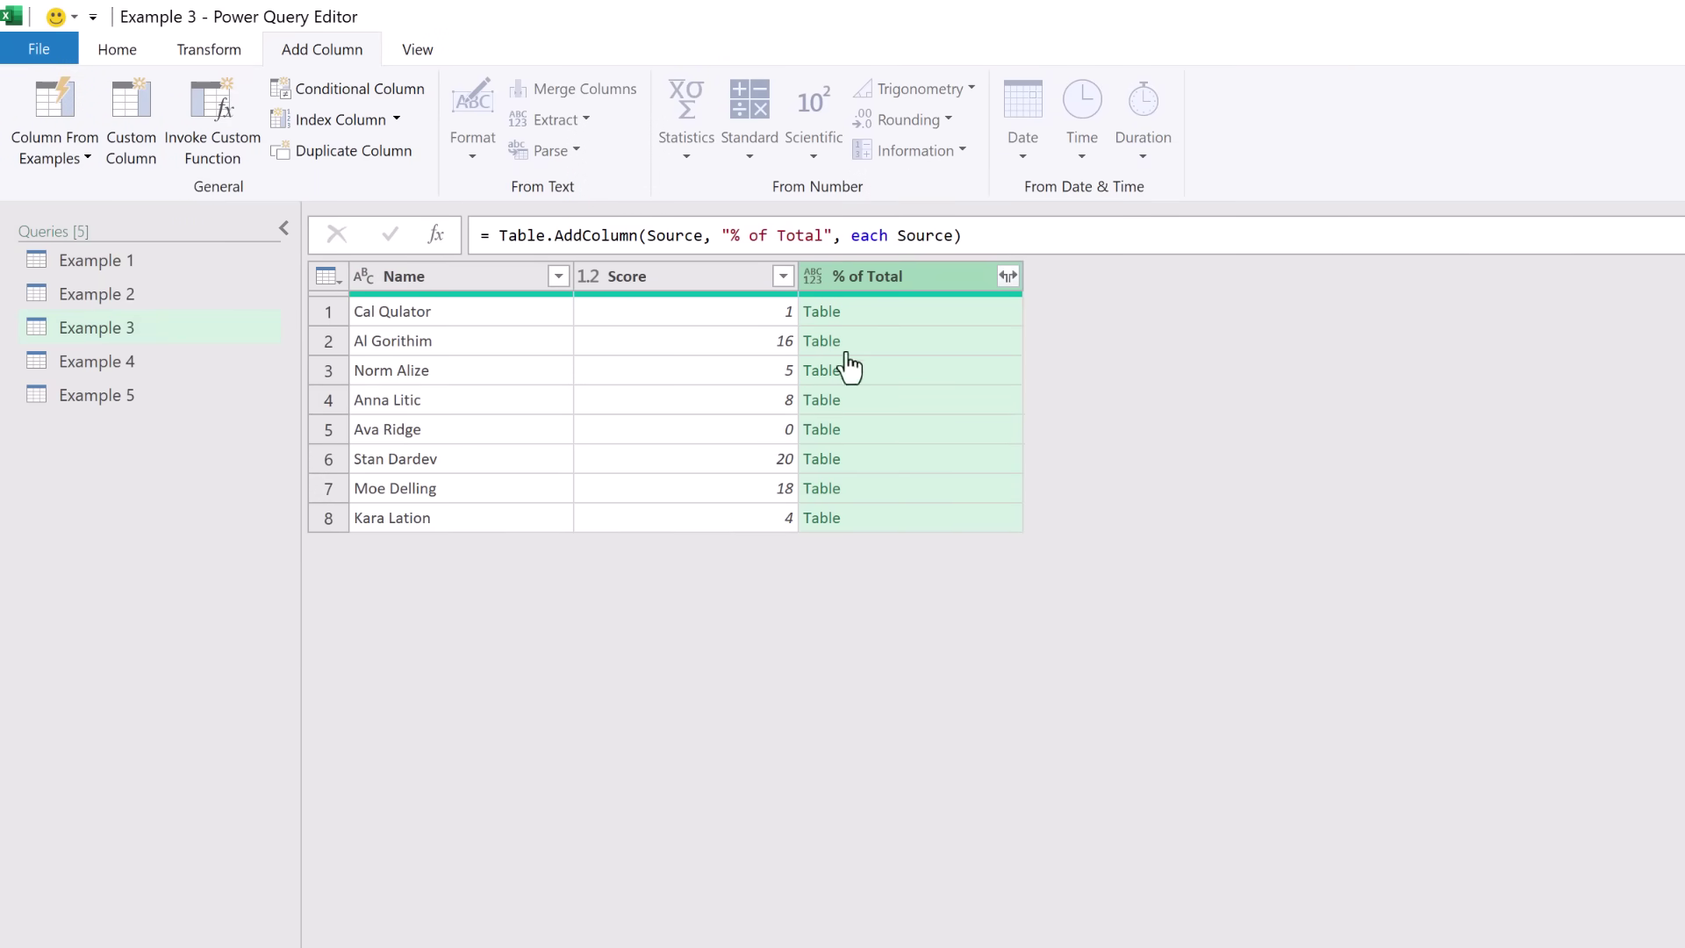
Step: Preview the nested table in row 1 of the % of Total column, enlarging the preview area and shrinking it again
click(907, 316)
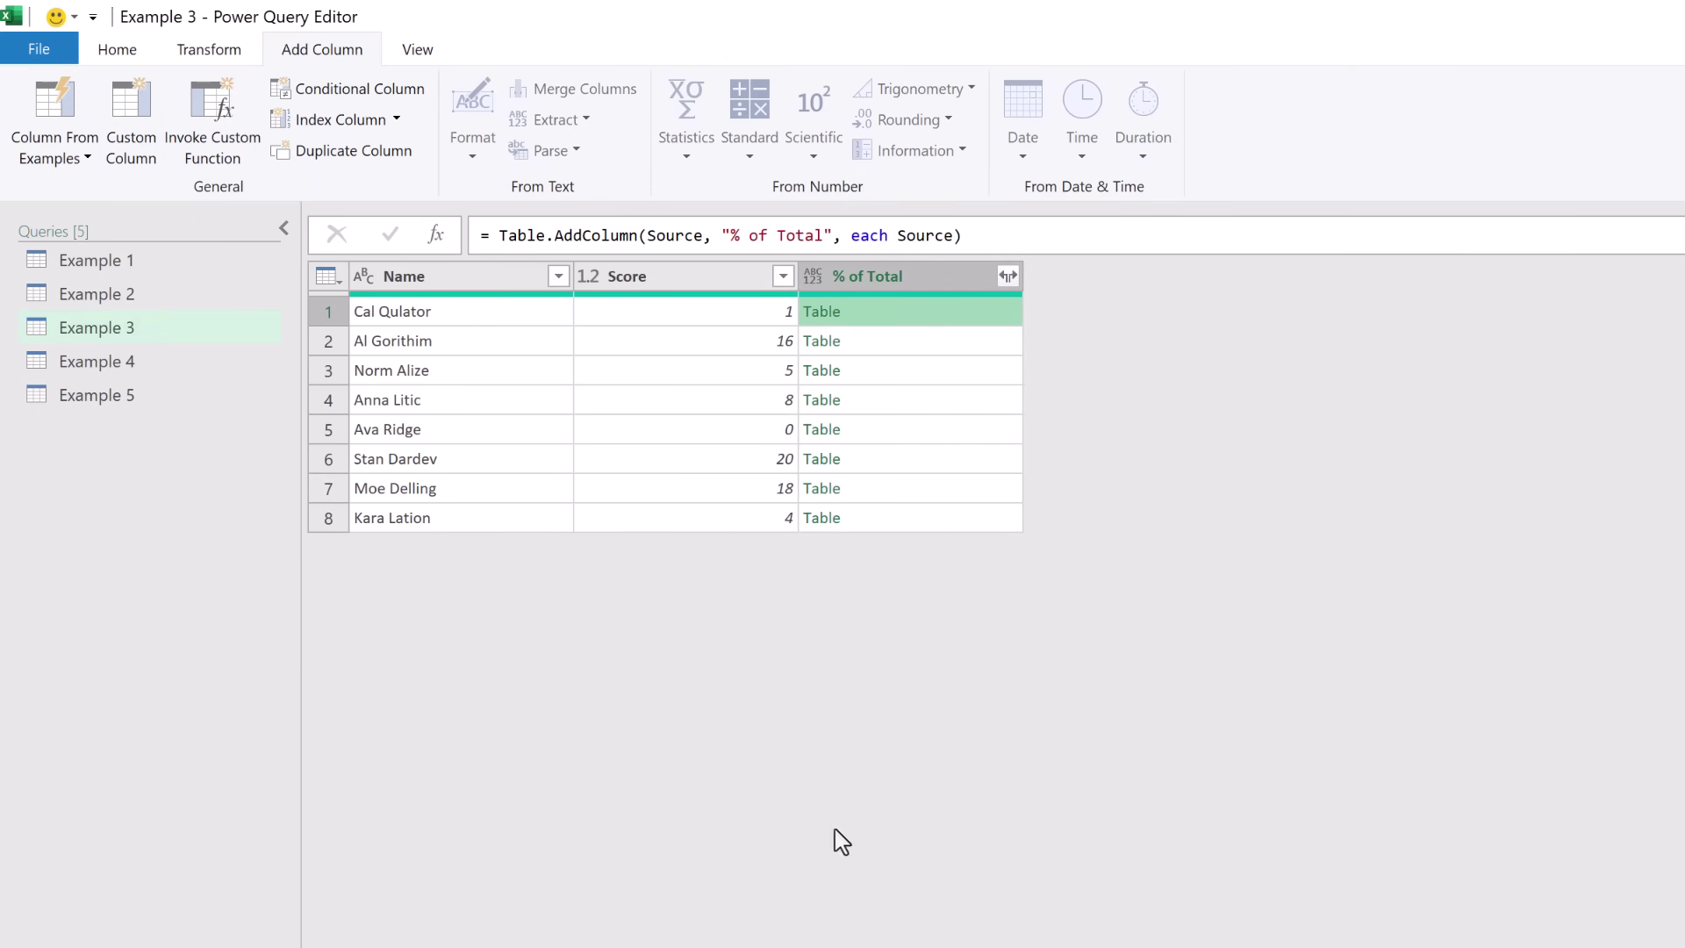
drag(718, 904, 718, 608)
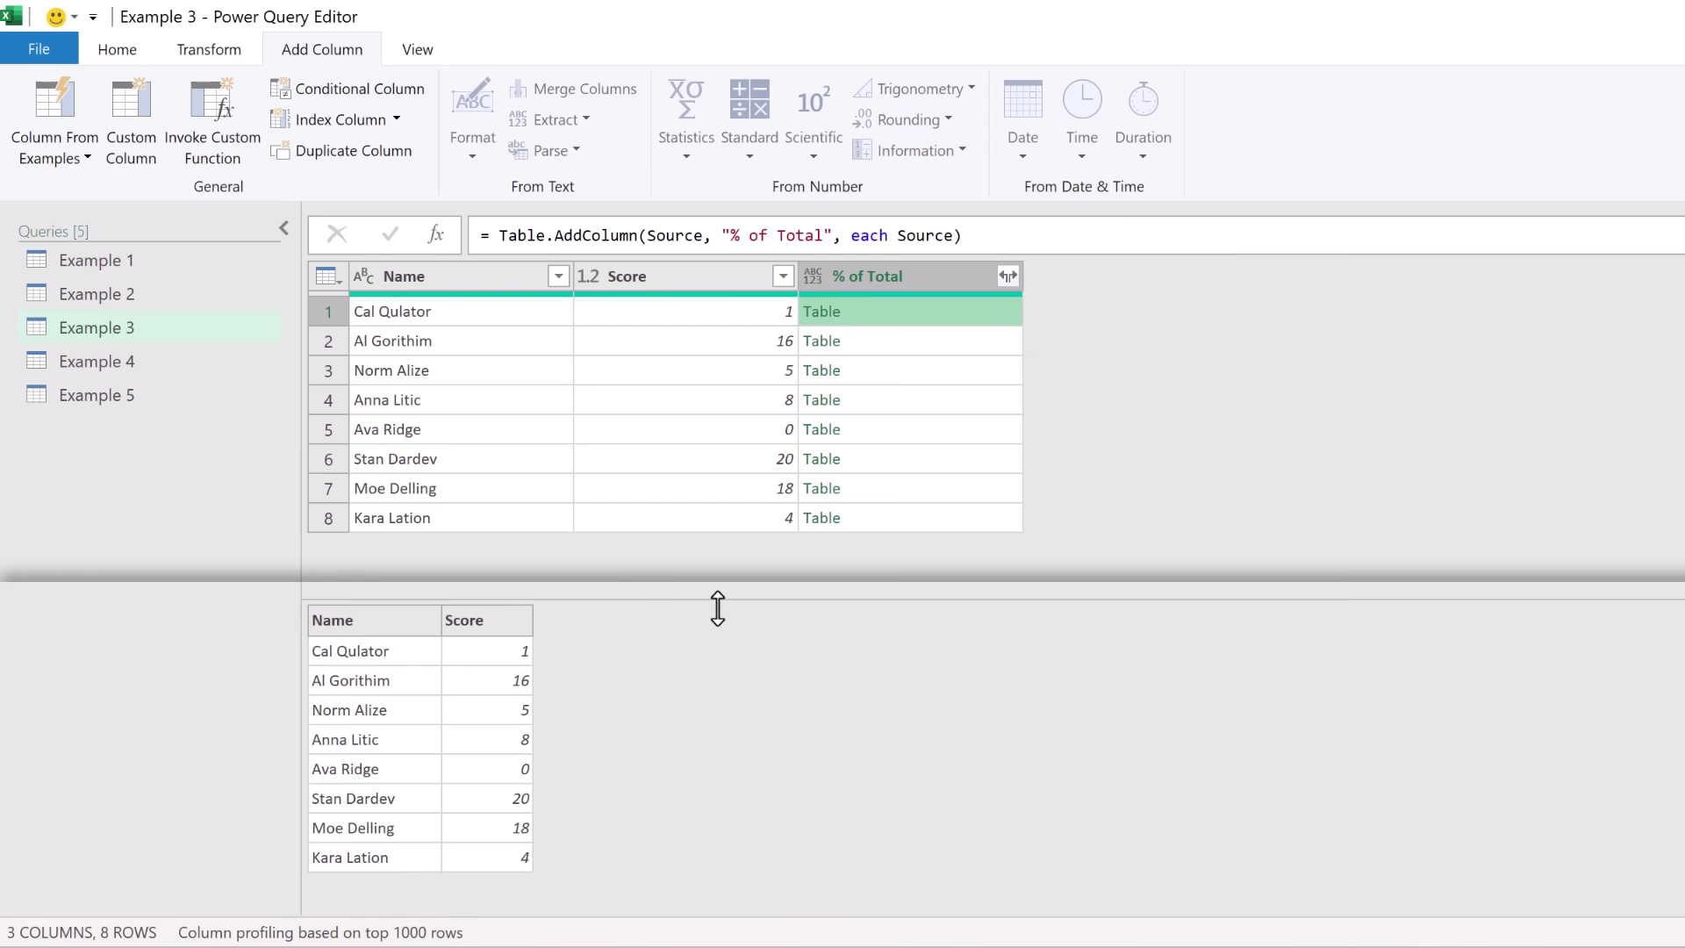
drag(718, 608, 718, 944)
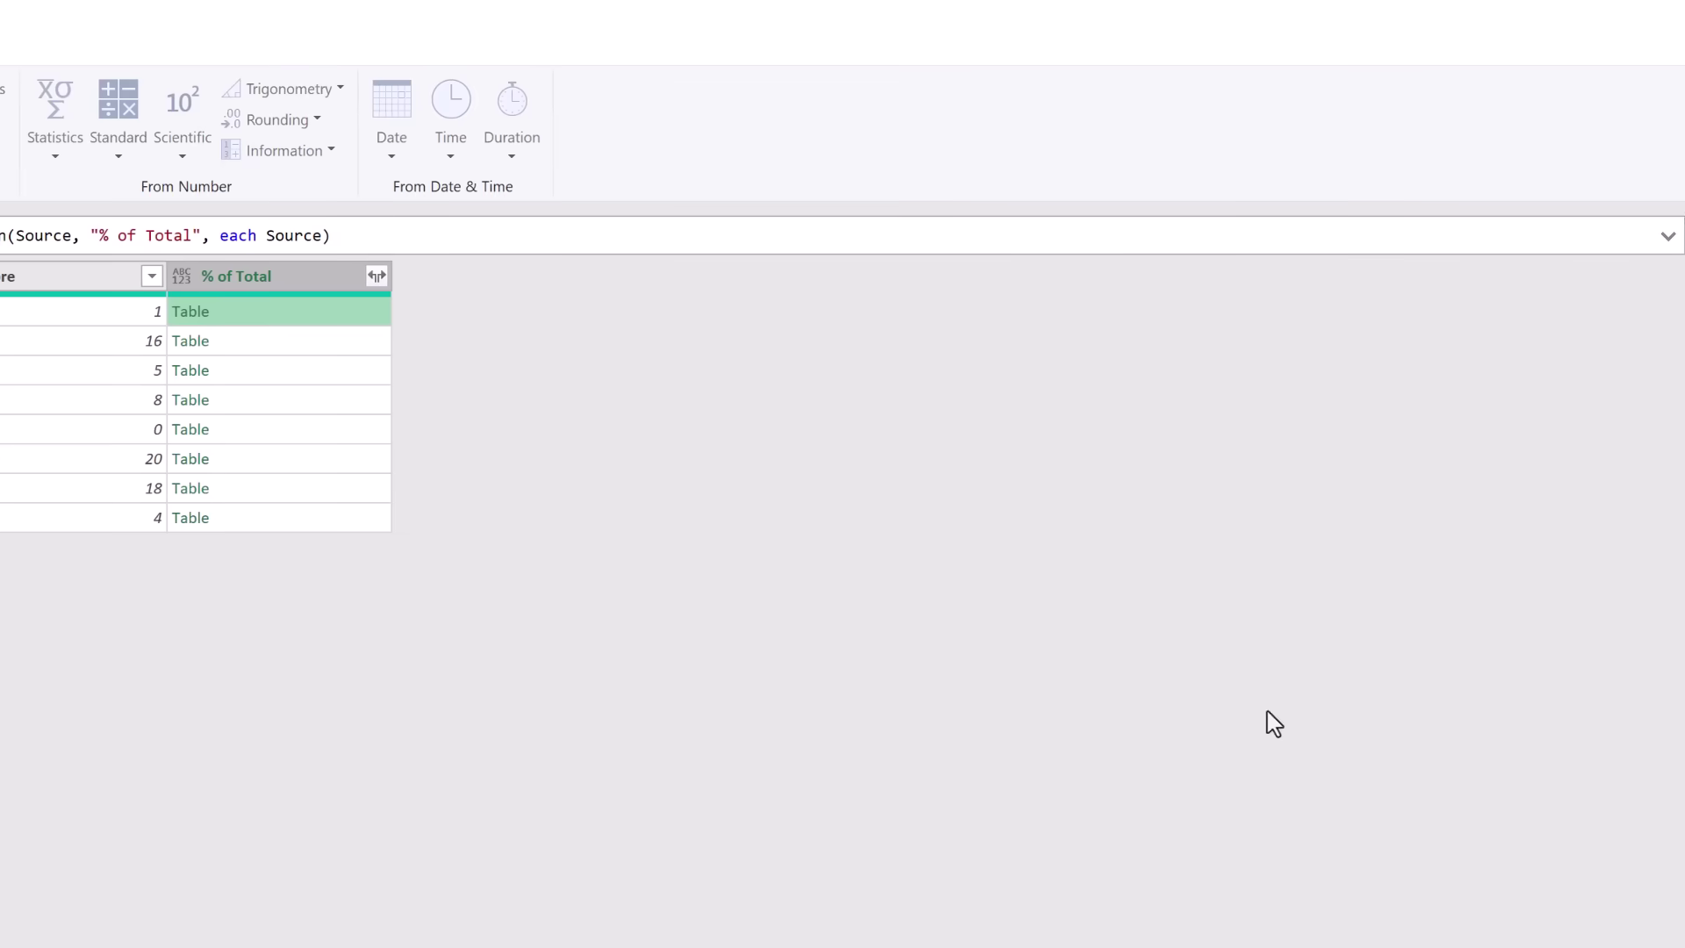
Step: Change the % of Total custom column formula to Source[Score] and preview the list in row 1
click(1629, 502)
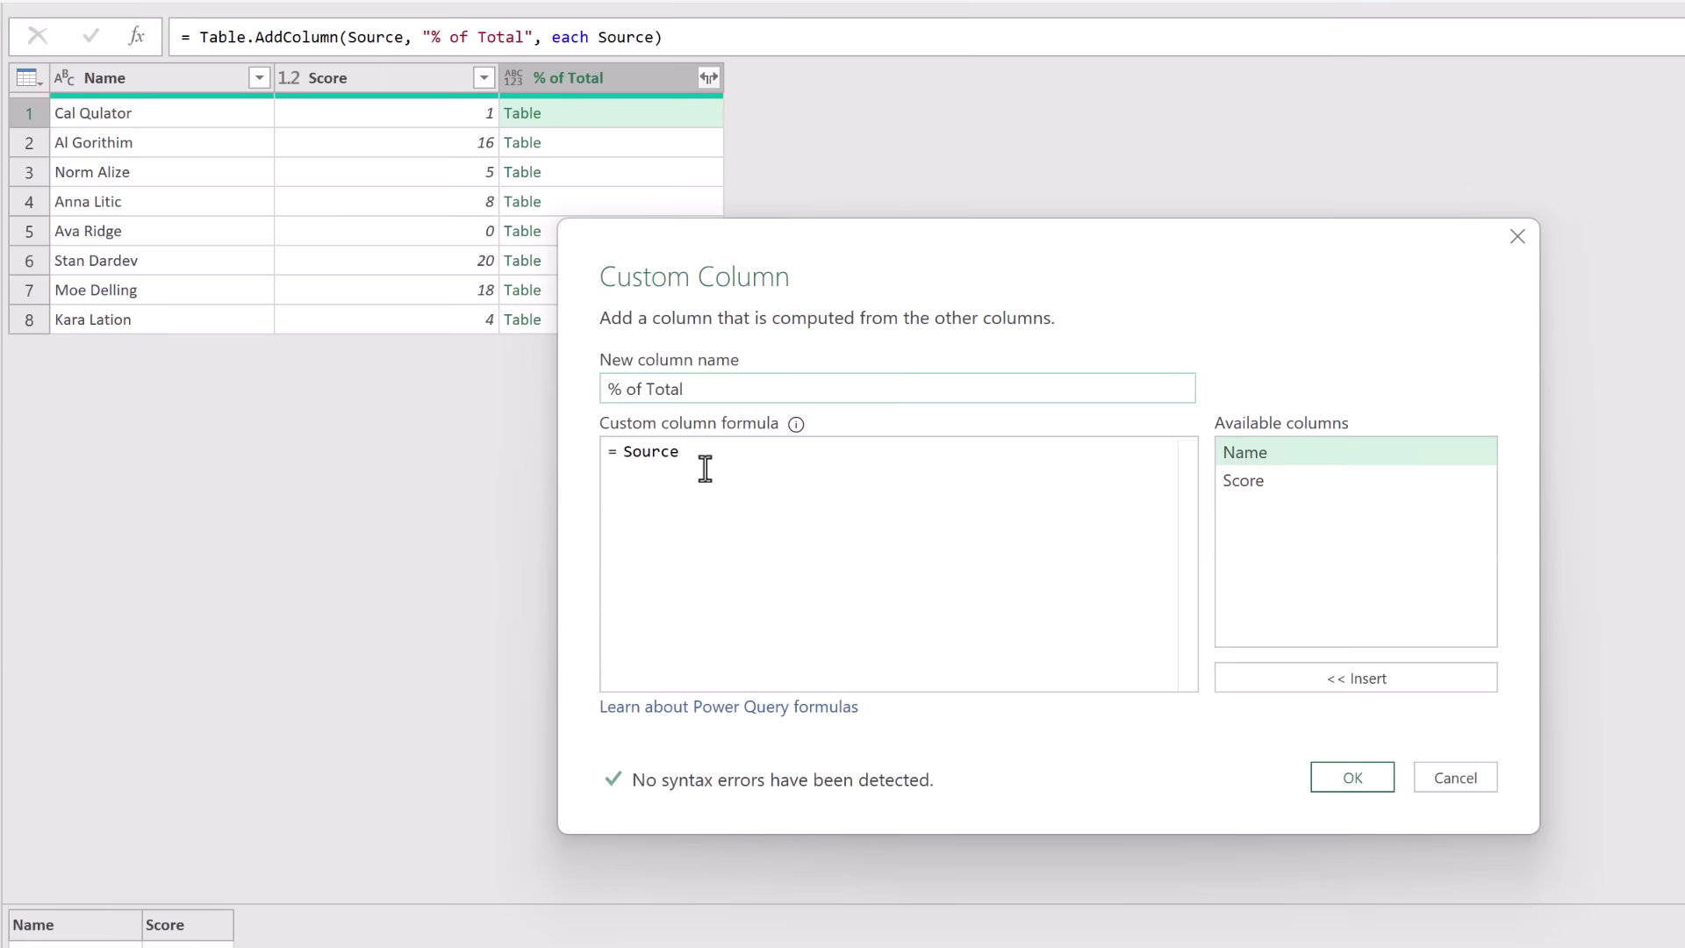
click(551, 488)
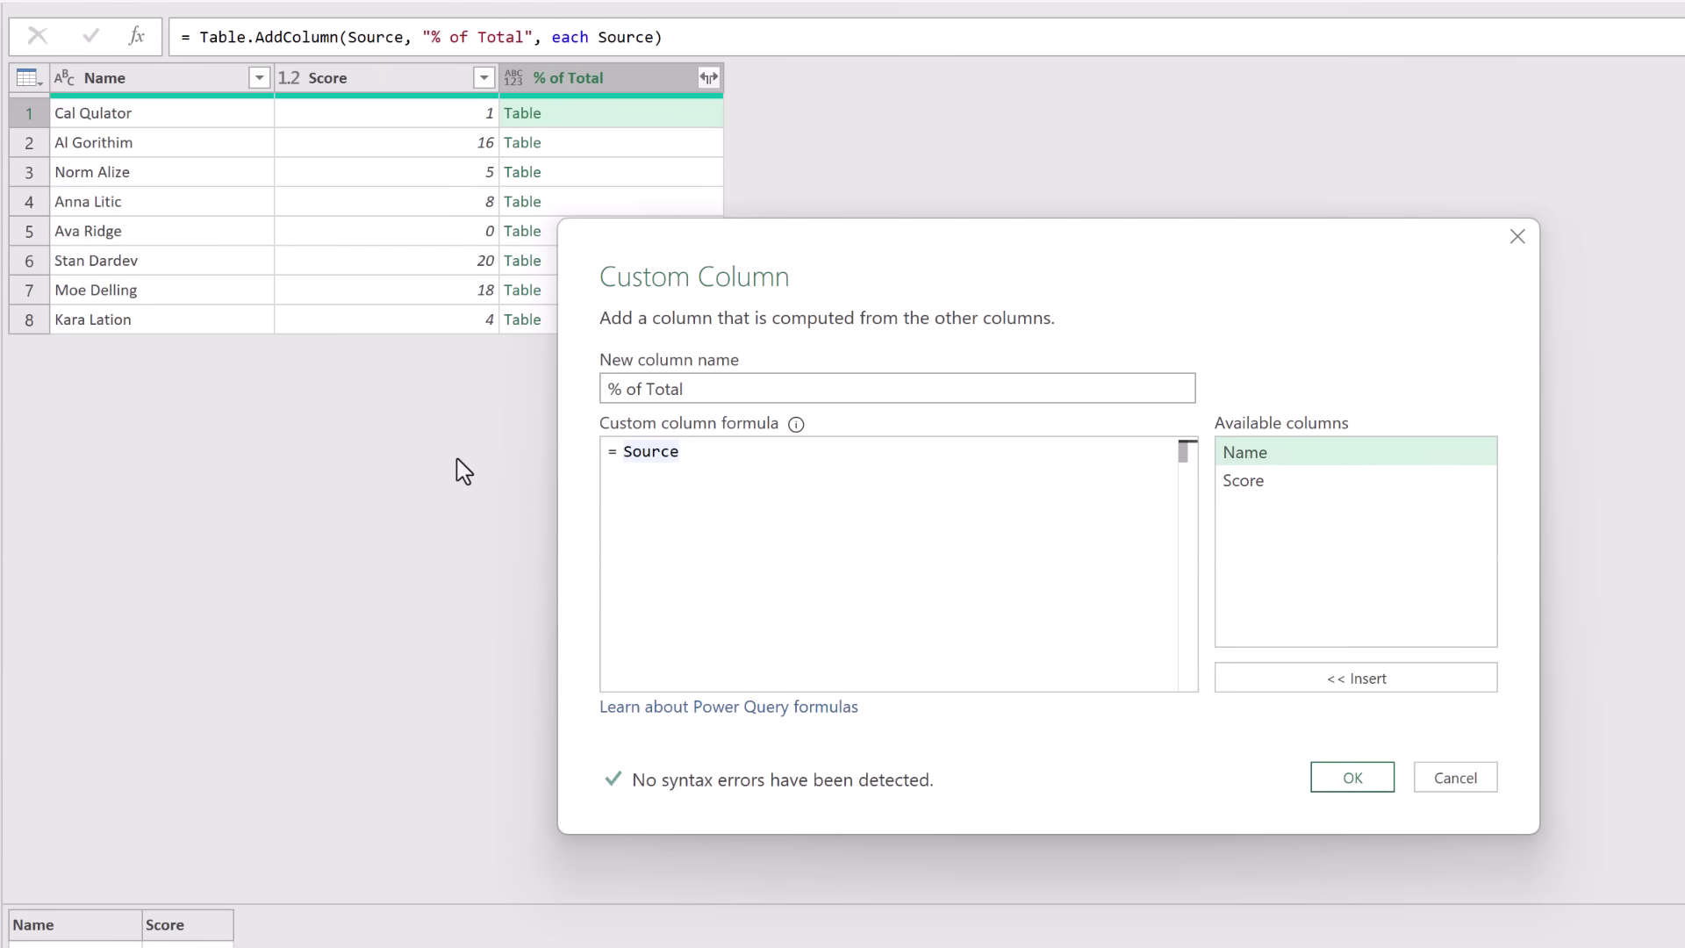
text([)
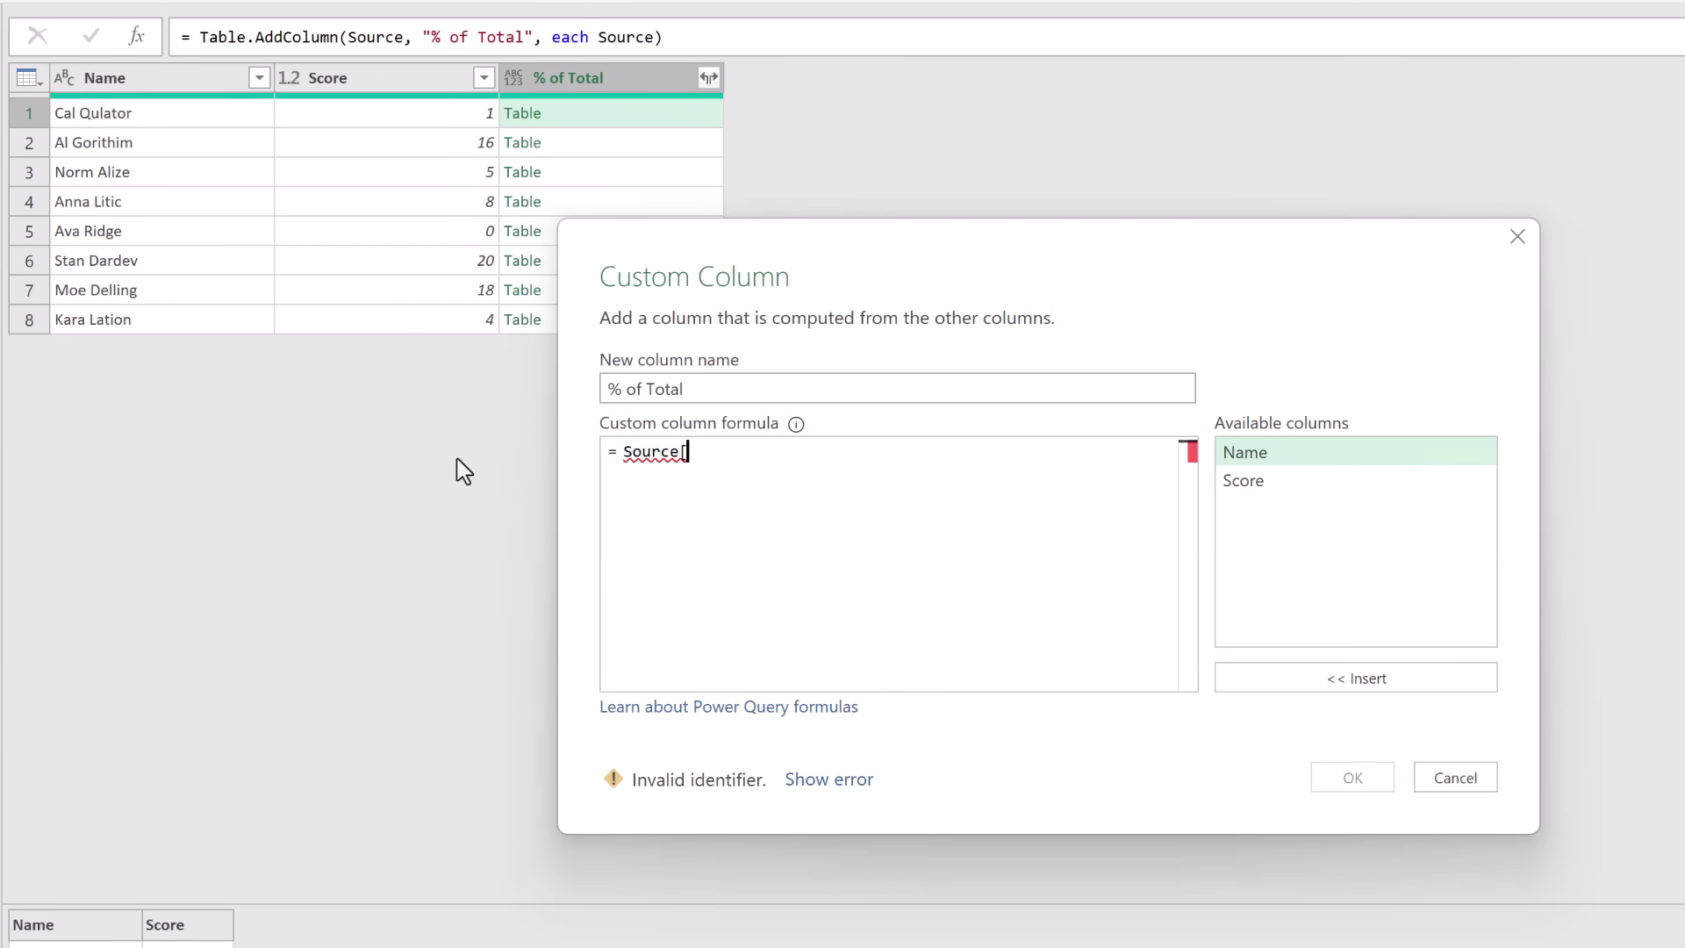
text(Score])
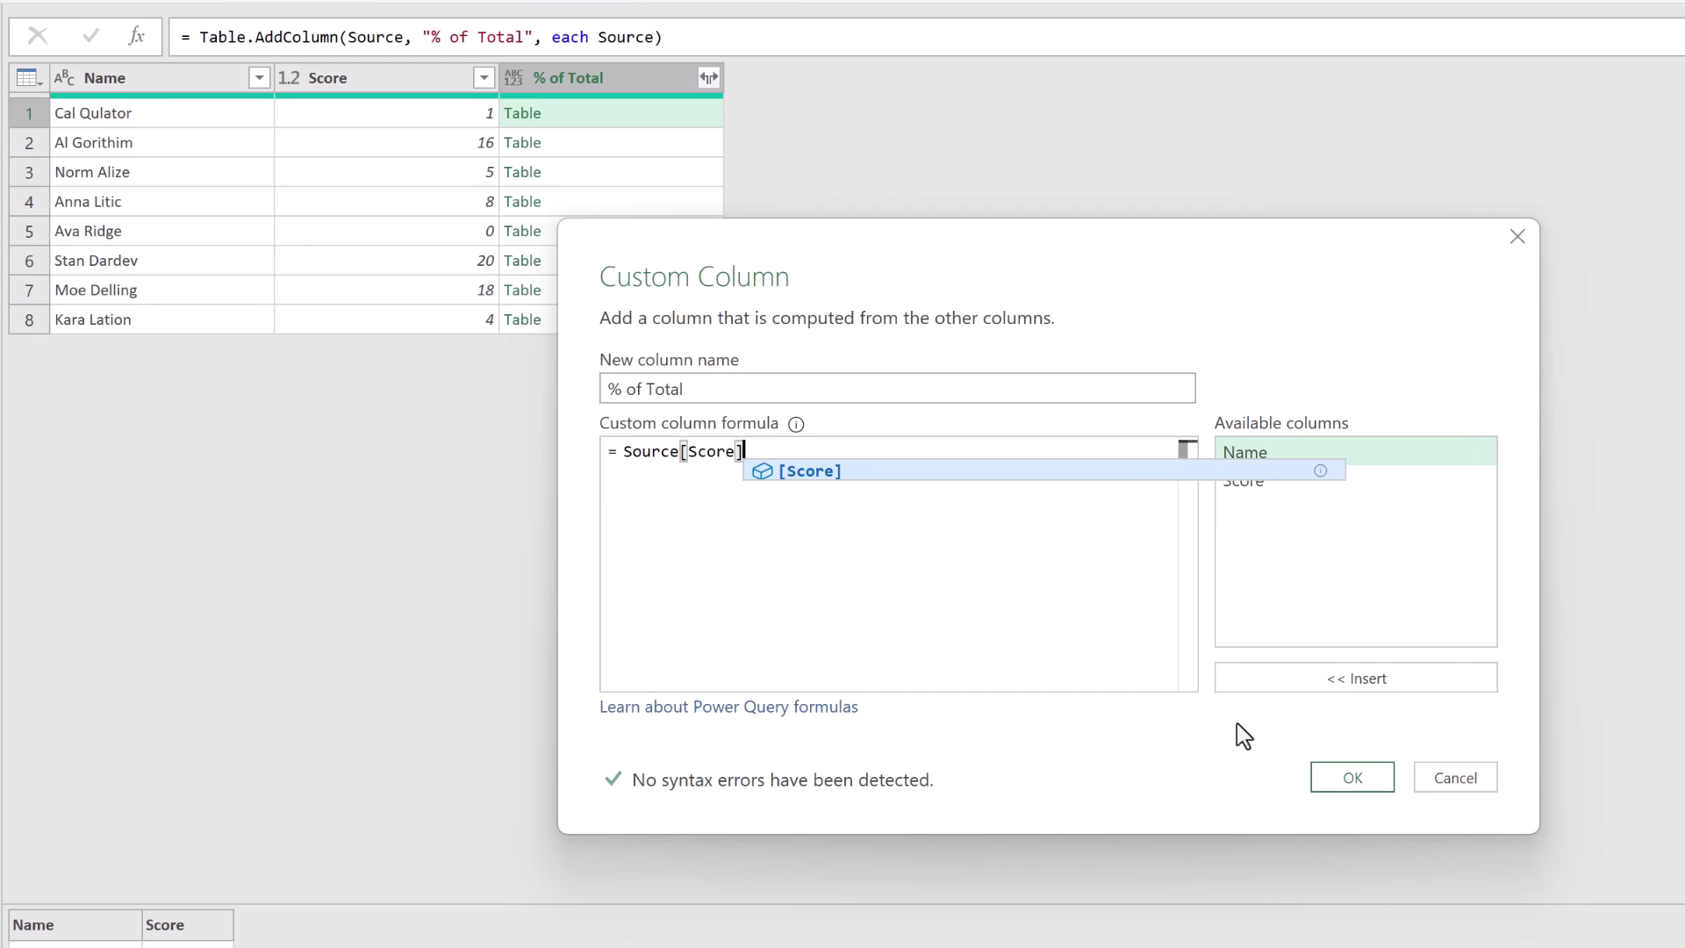
click(1352, 780)
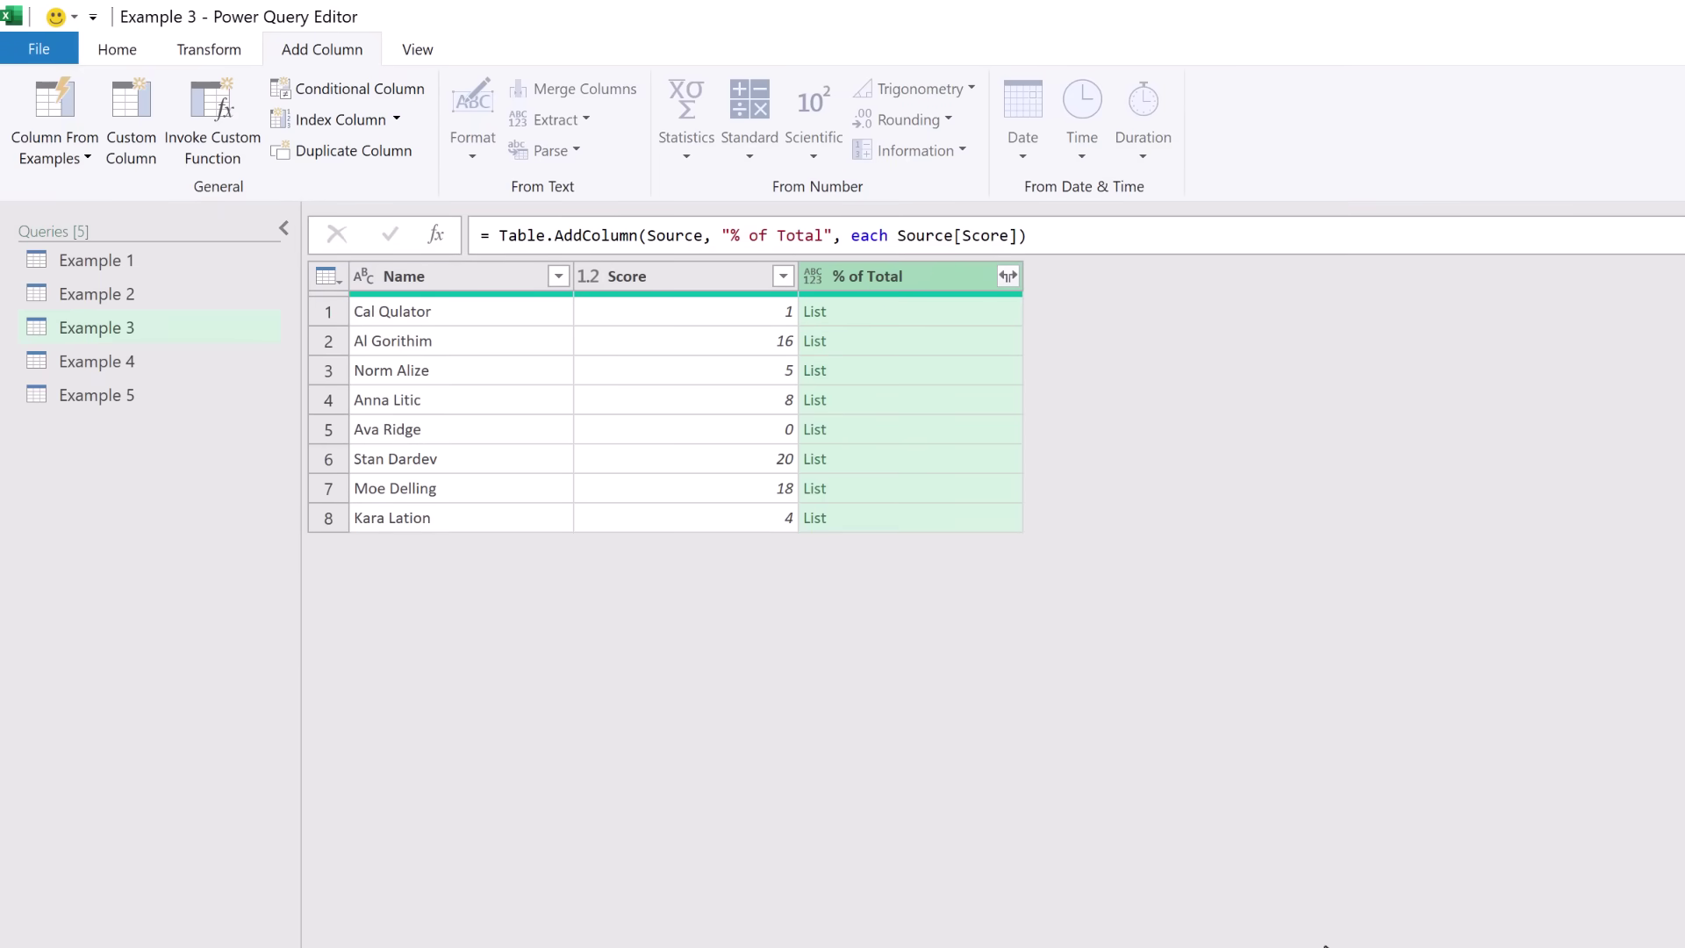
click(937, 318)
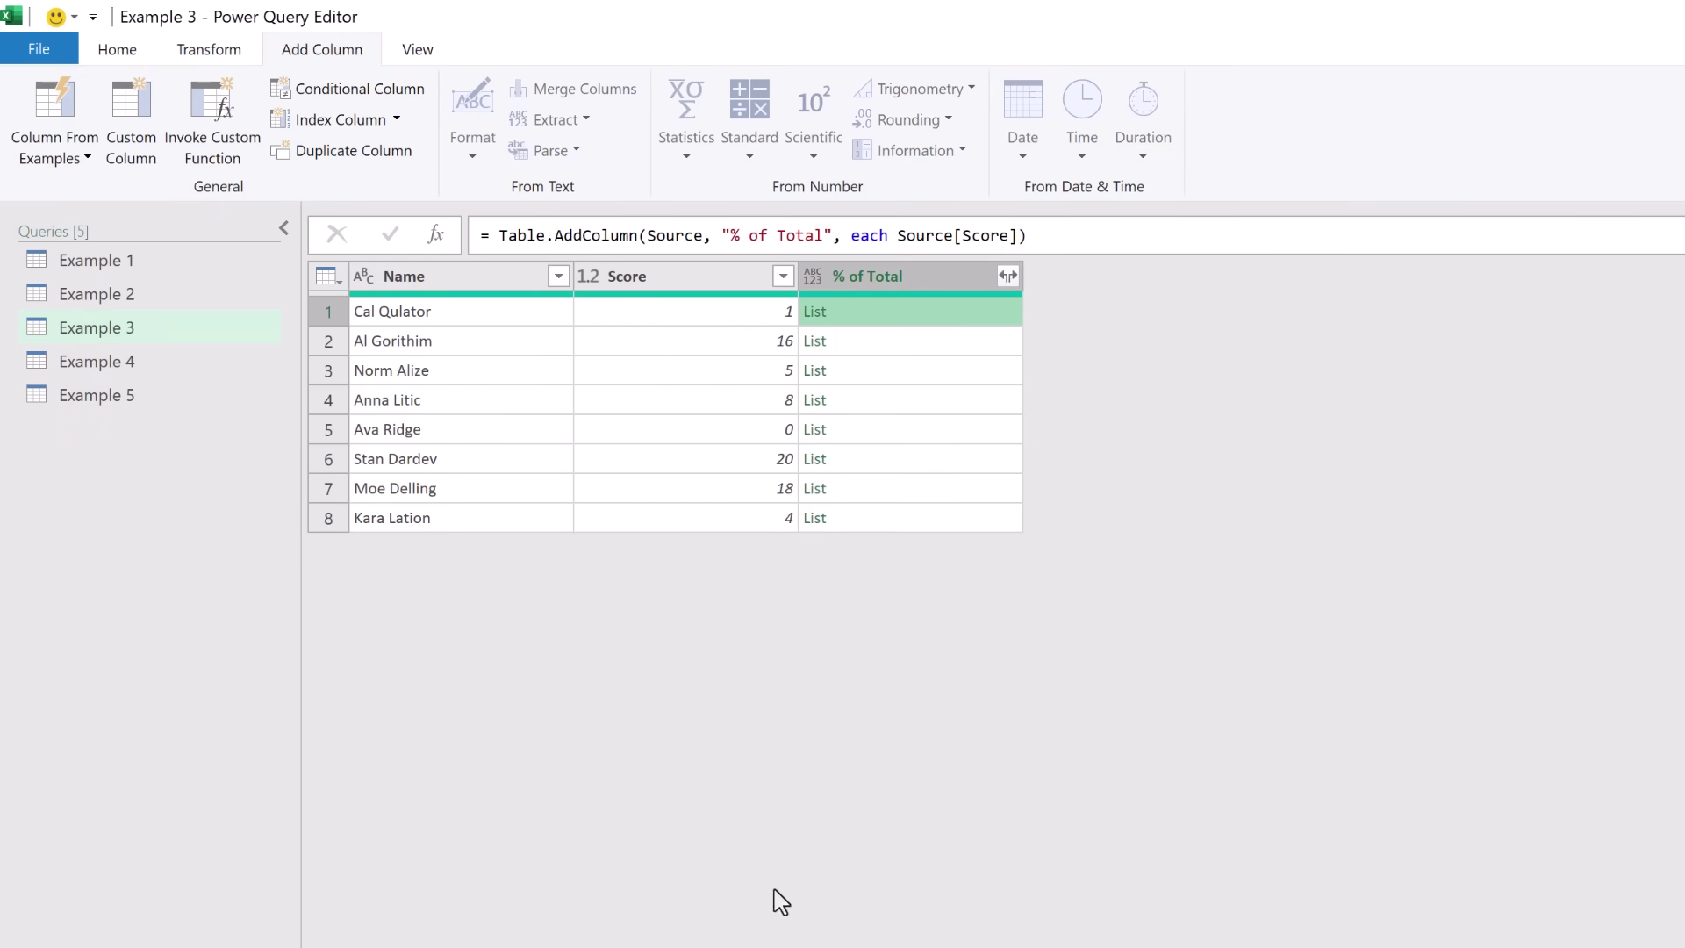
mouse_move(614, 908)
mouse_down()
mouse_move(614, 602)
mouse_move(610, 913)
mouse_up()
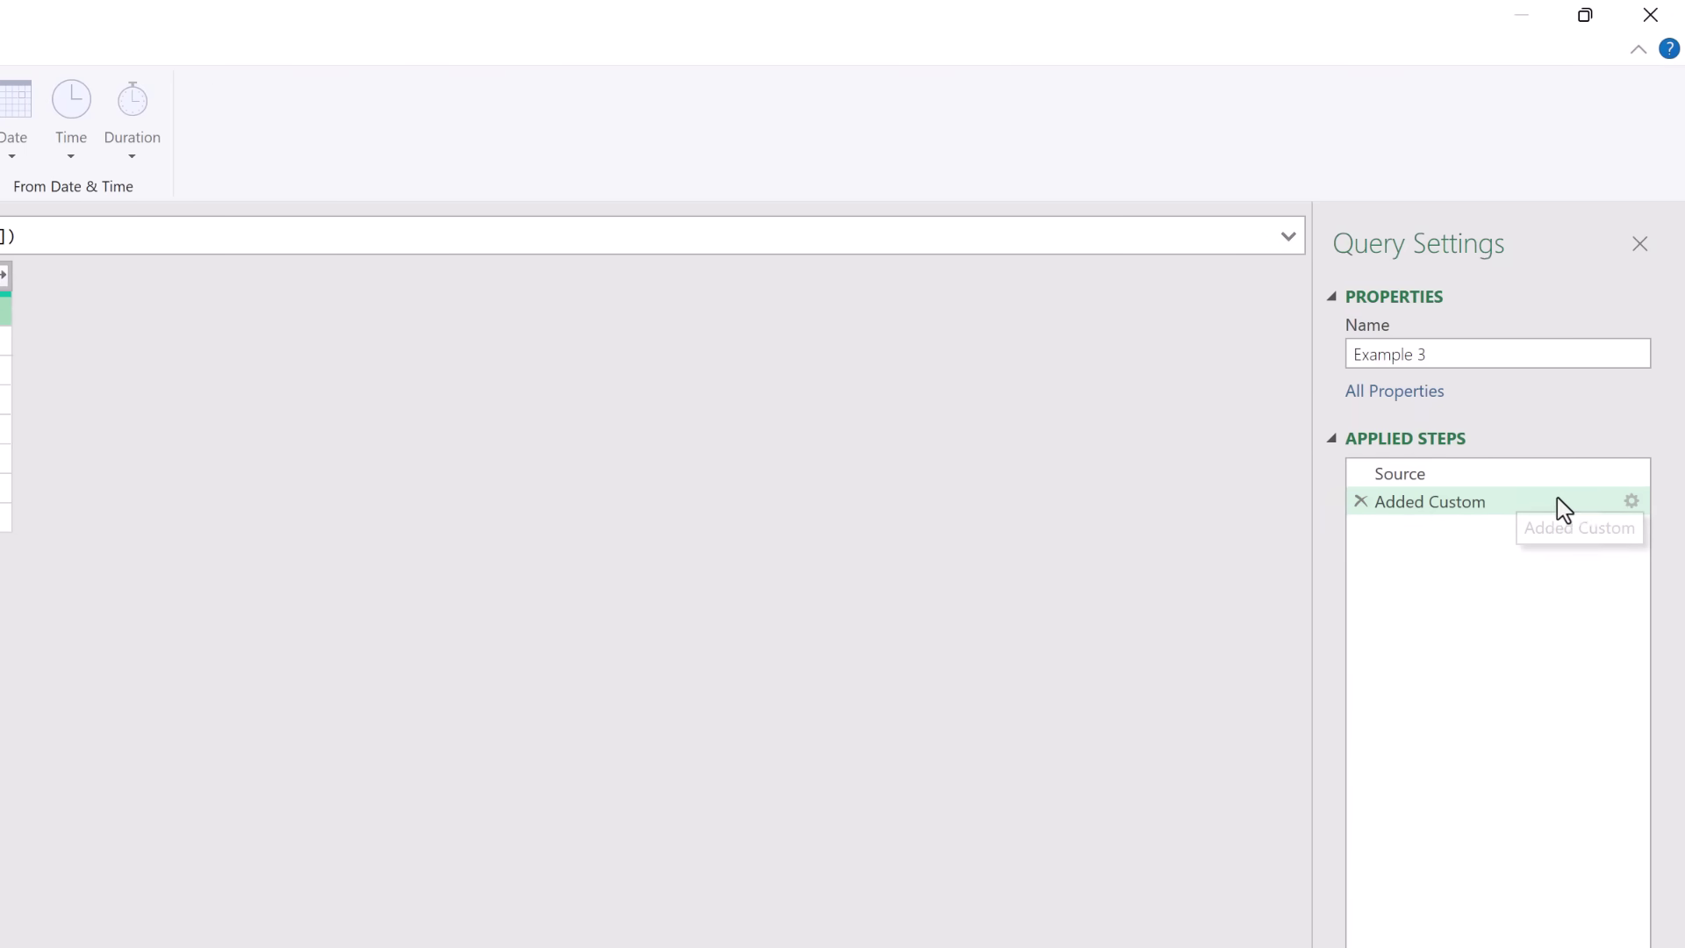
Step: Wrap the % of Total custom column formula in List.Sum so it reads List.Sum(Source[Score])
click(1630, 502)
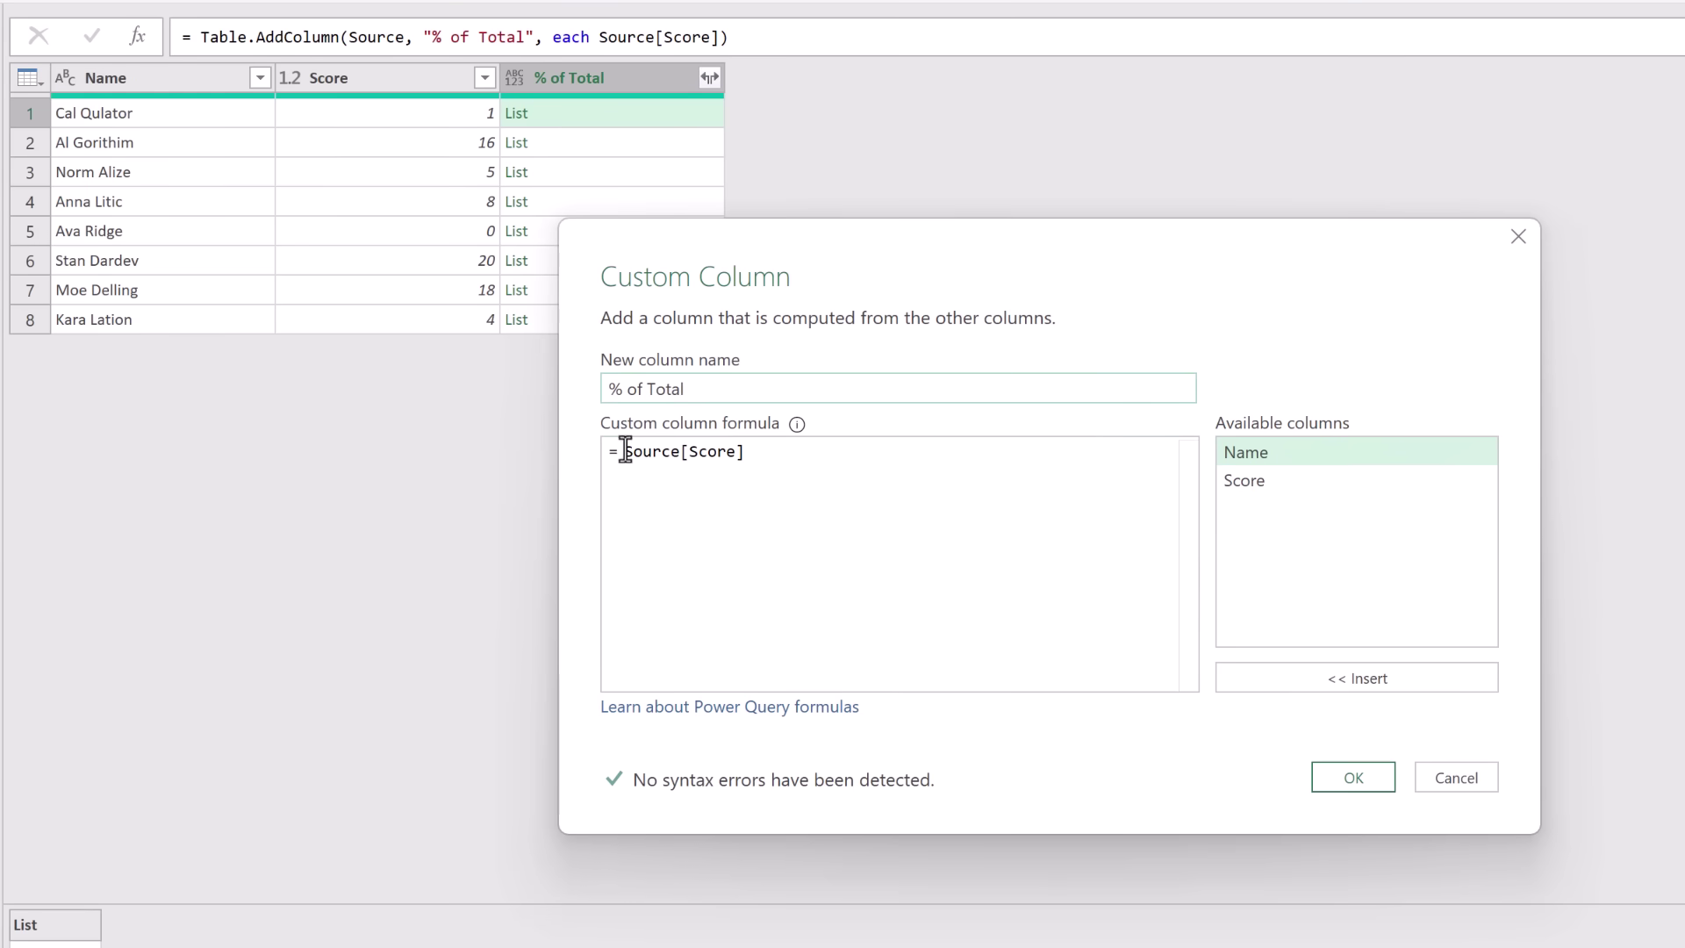
click(523, 480)
text(List.Sum()
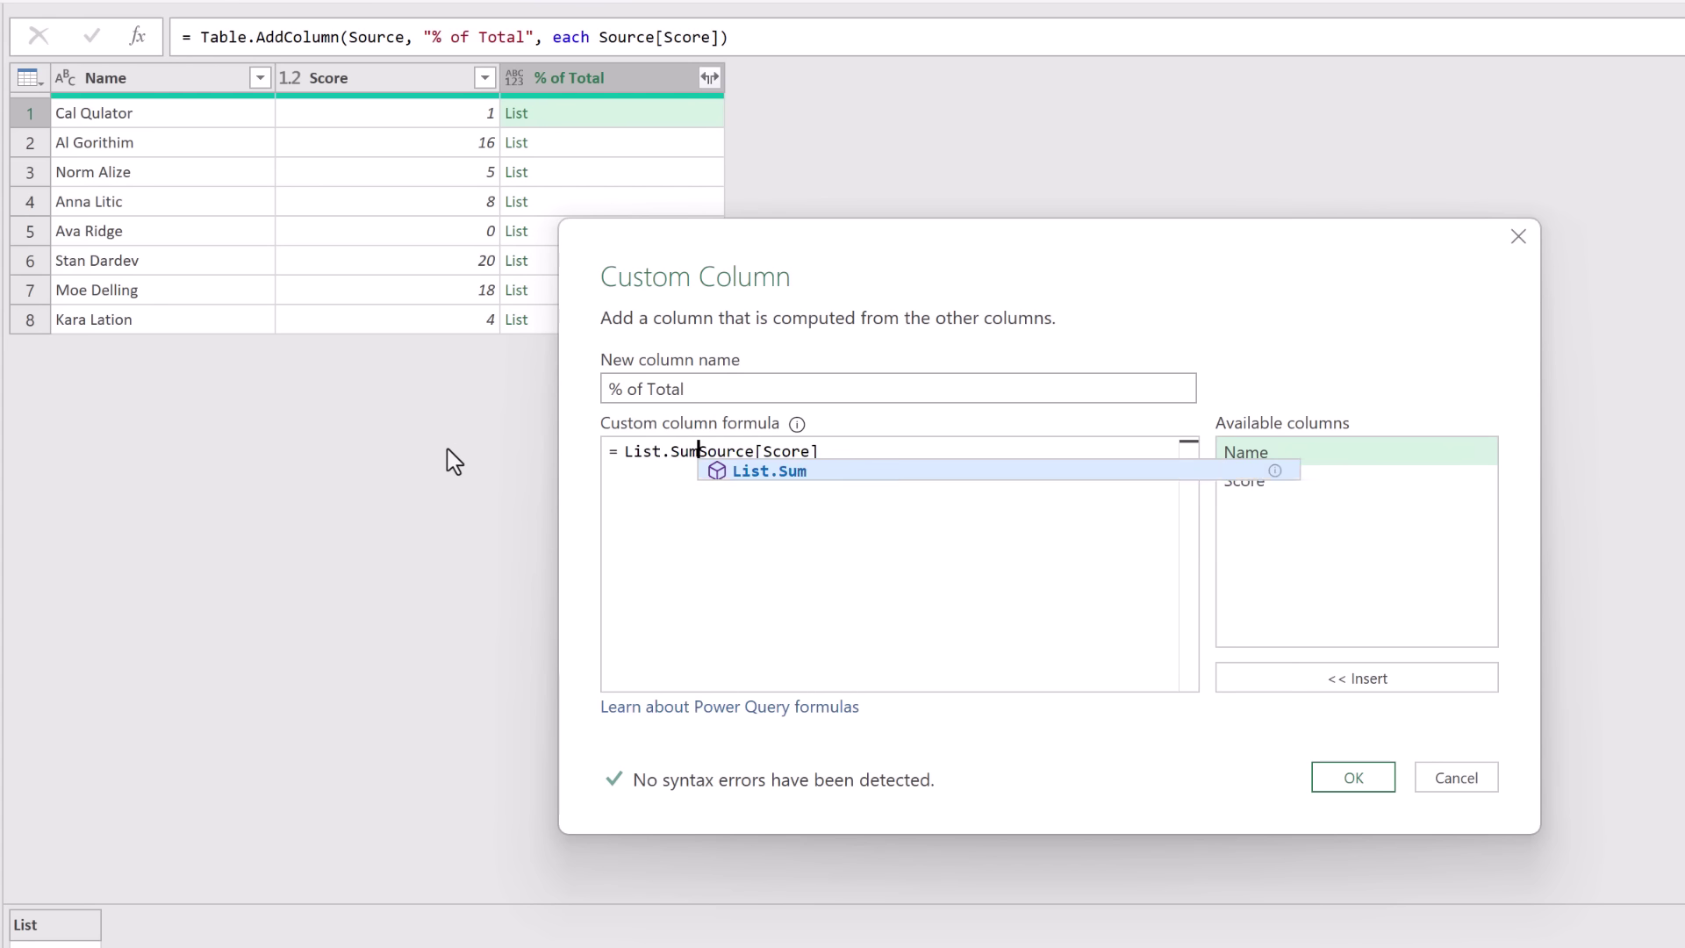
click(846, 452)
text())
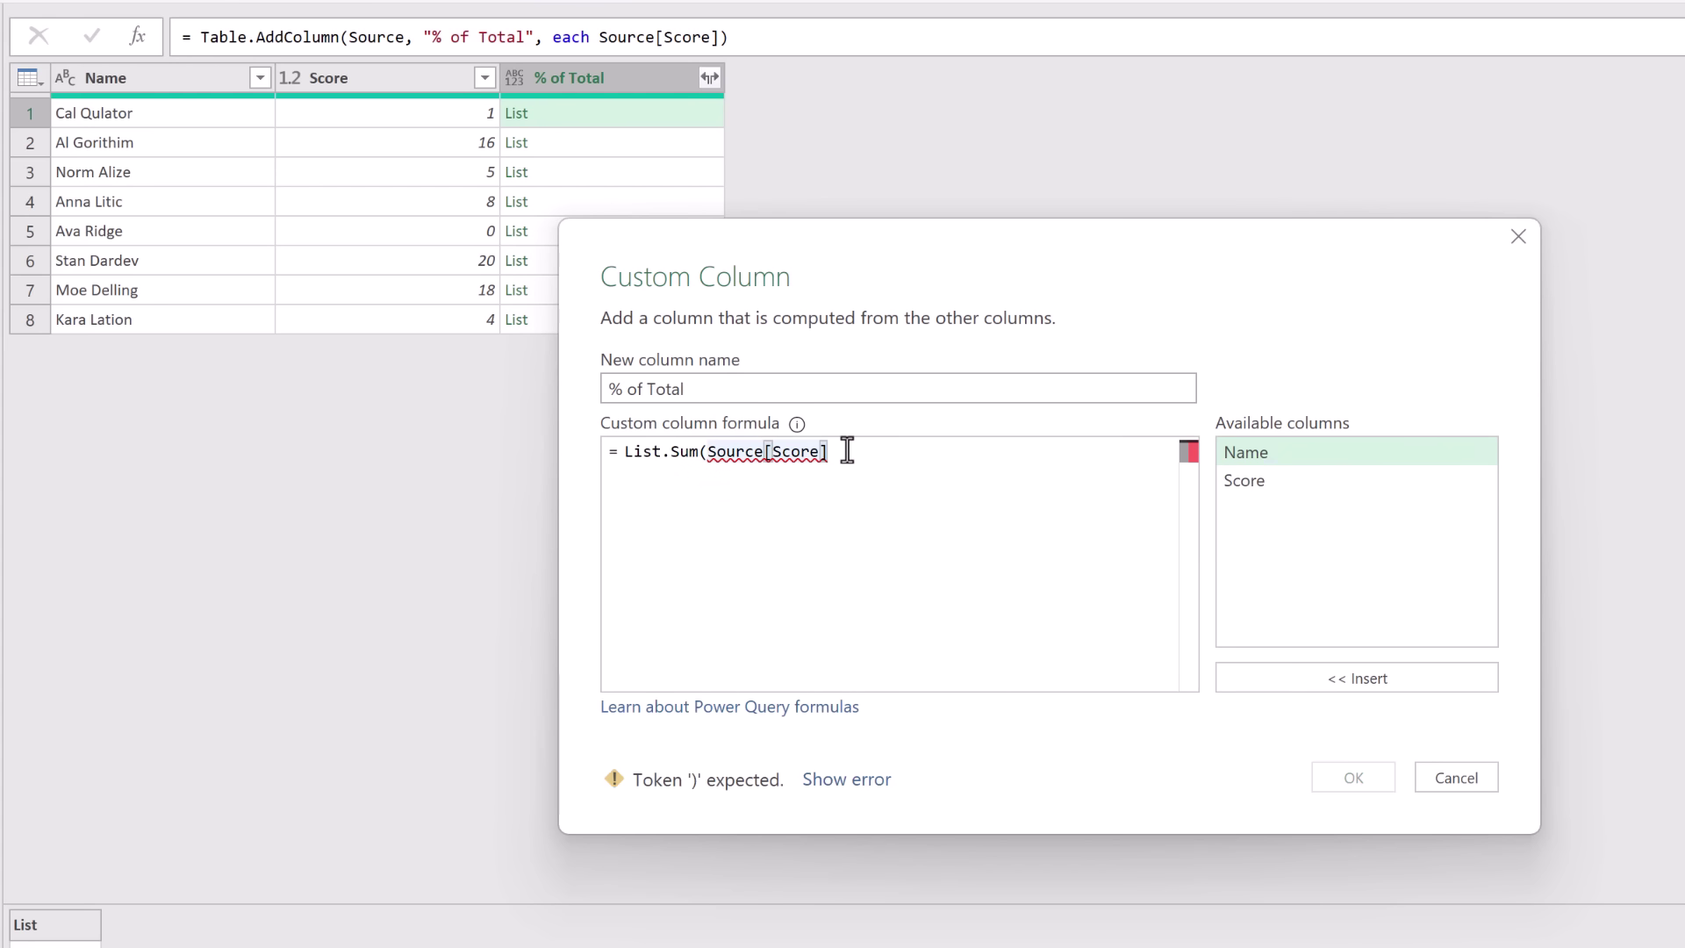
click(1330, 779)
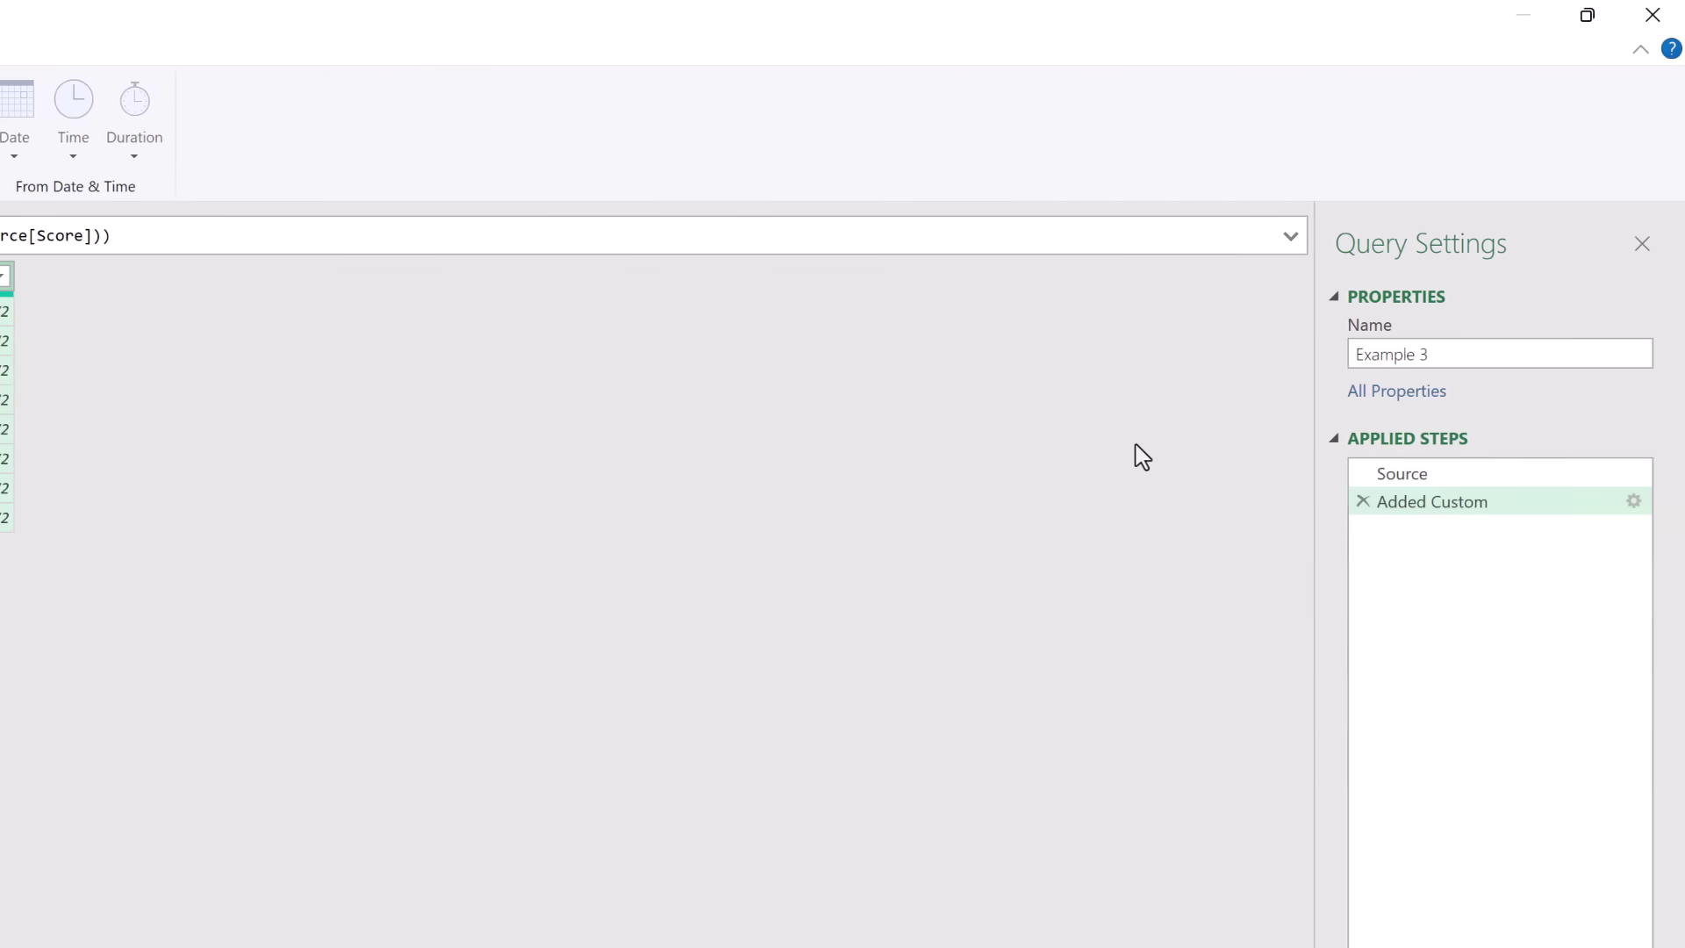
Step: Change the % of Total formula to [Score] / List.Sum(Source[Score]) and set the column's data type to Percentage
click(1631, 502)
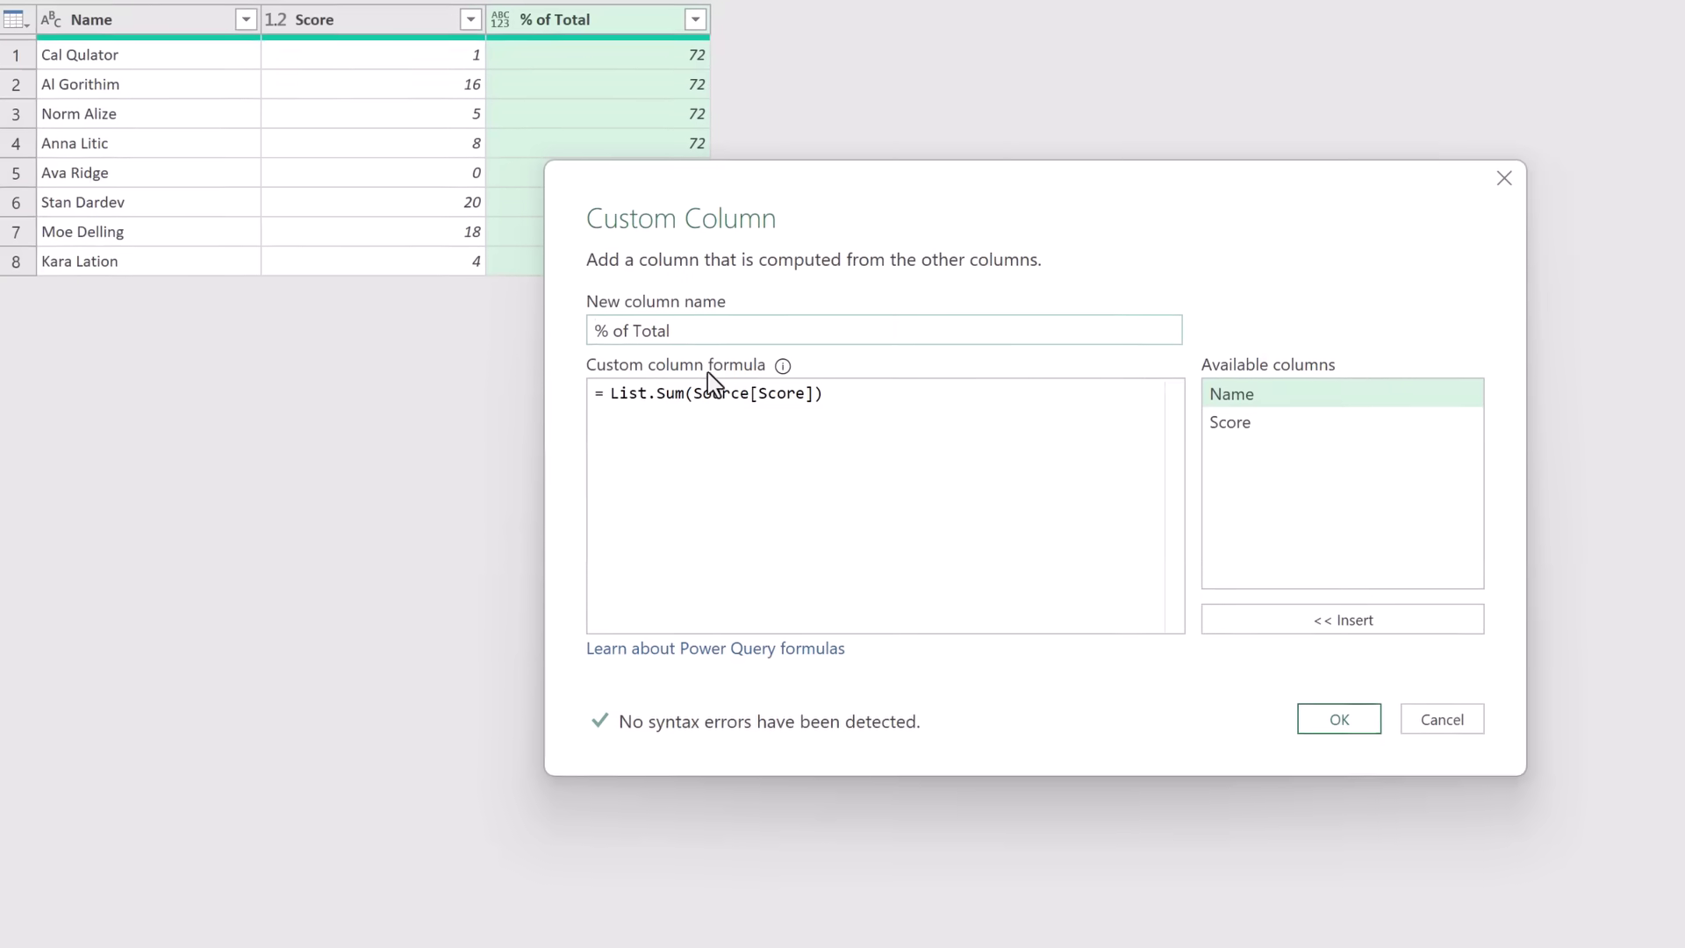
click(178, 552)
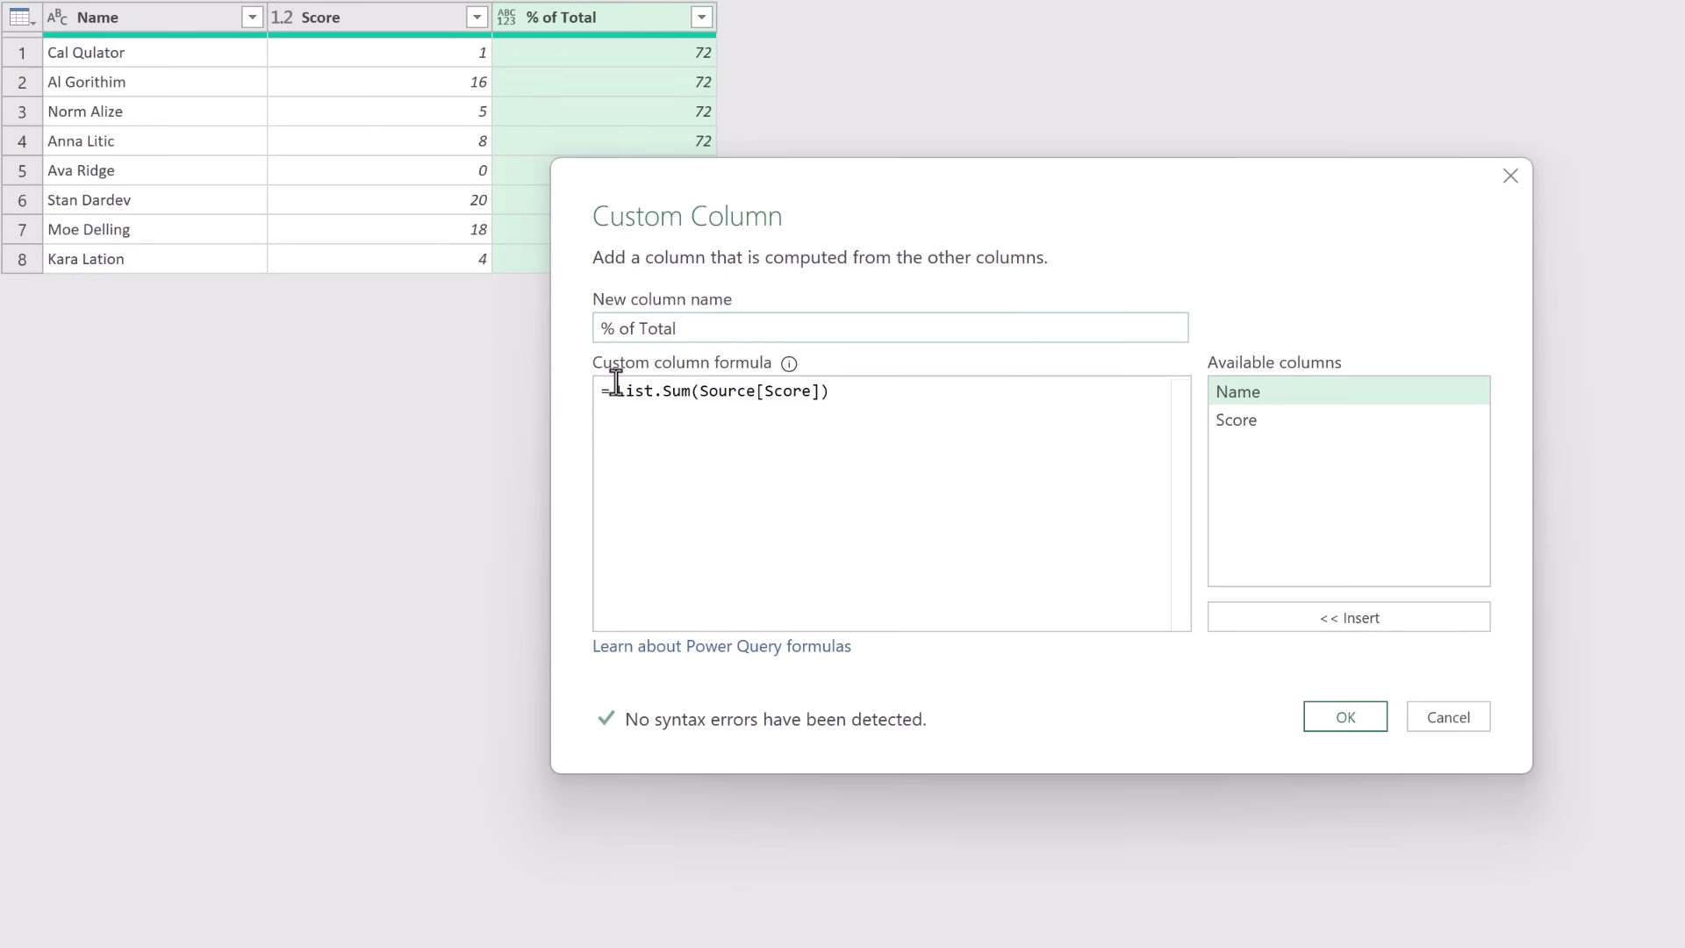
double_click(1275, 430)
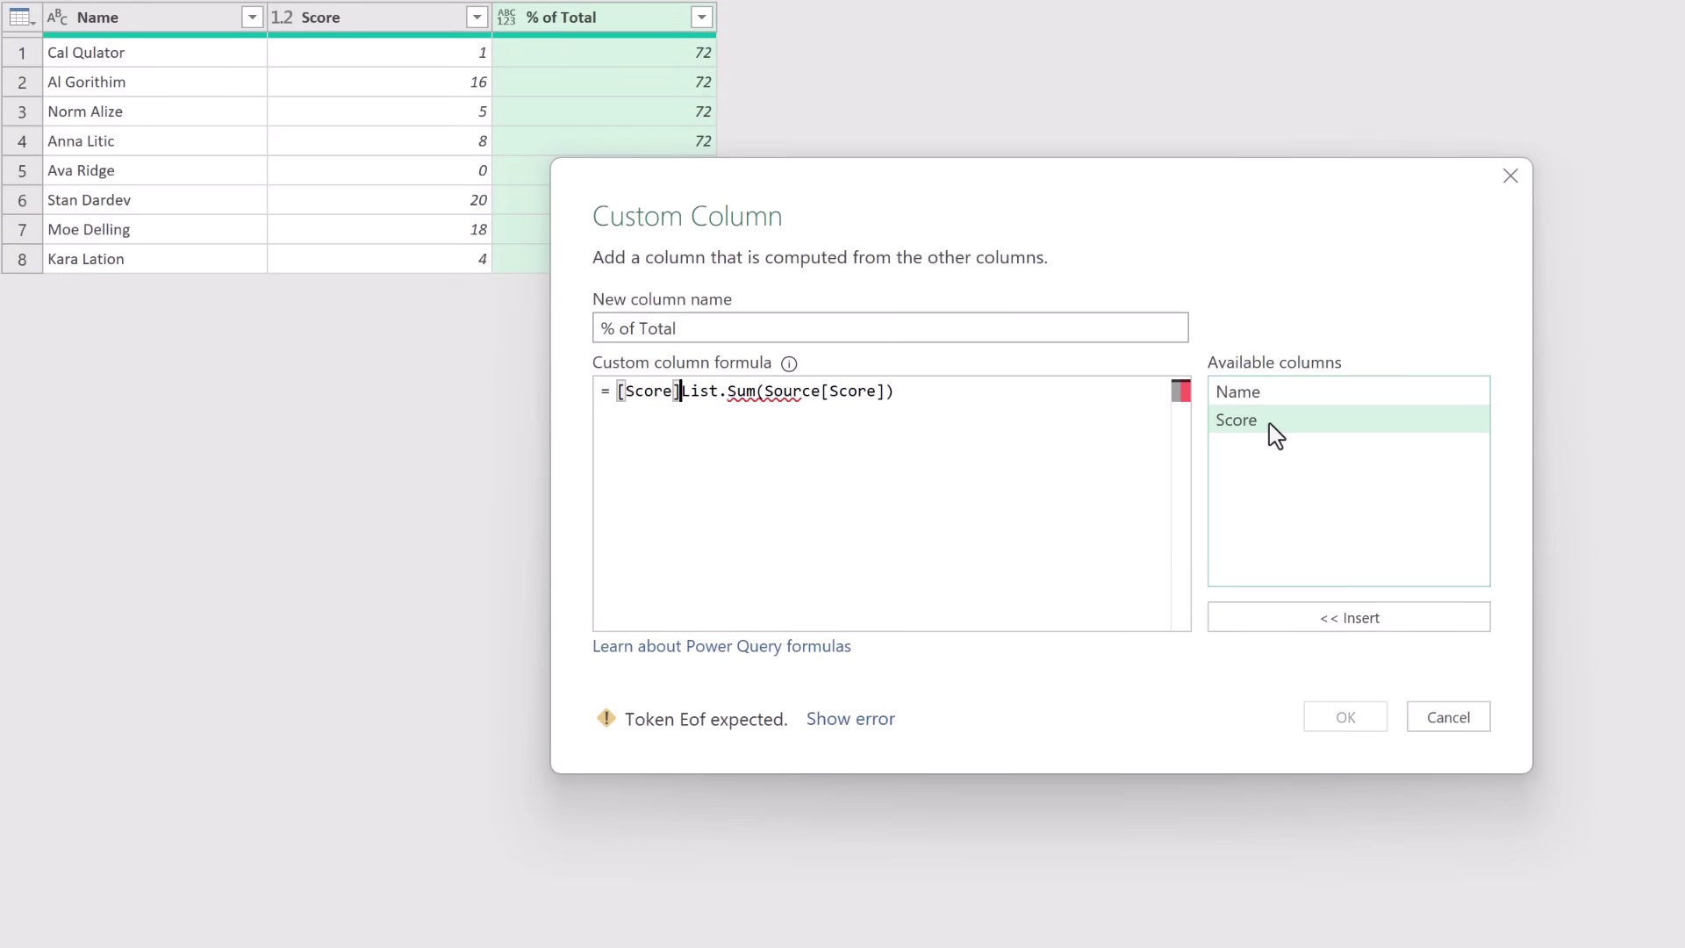
text(/)
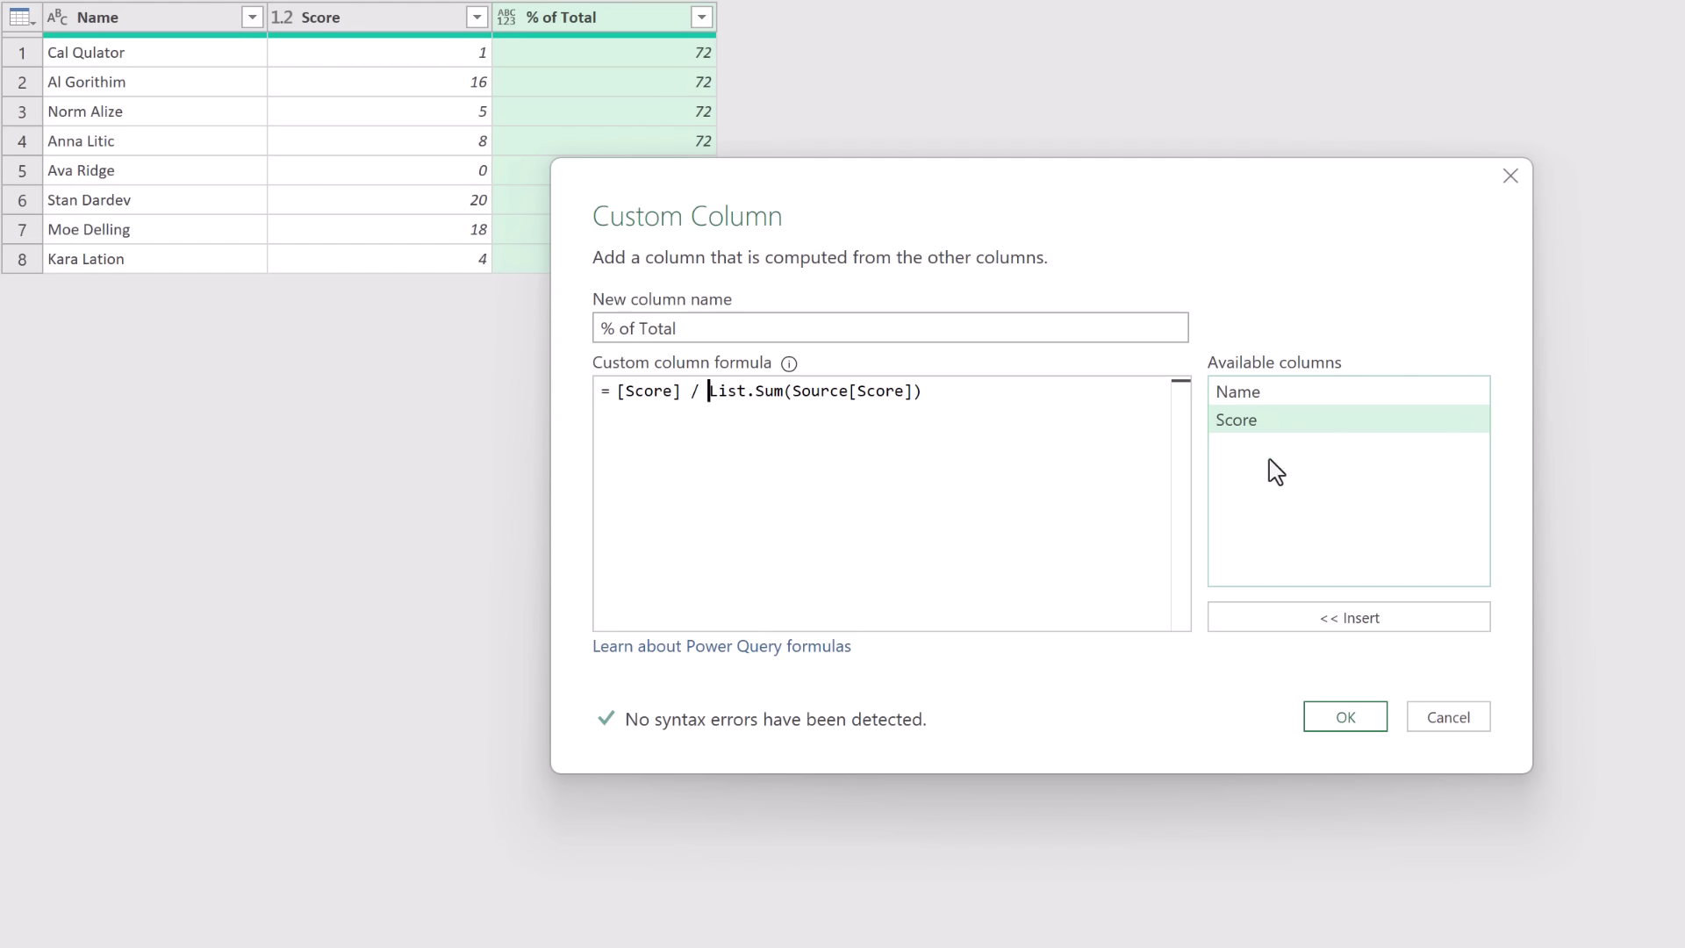
click(1328, 709)
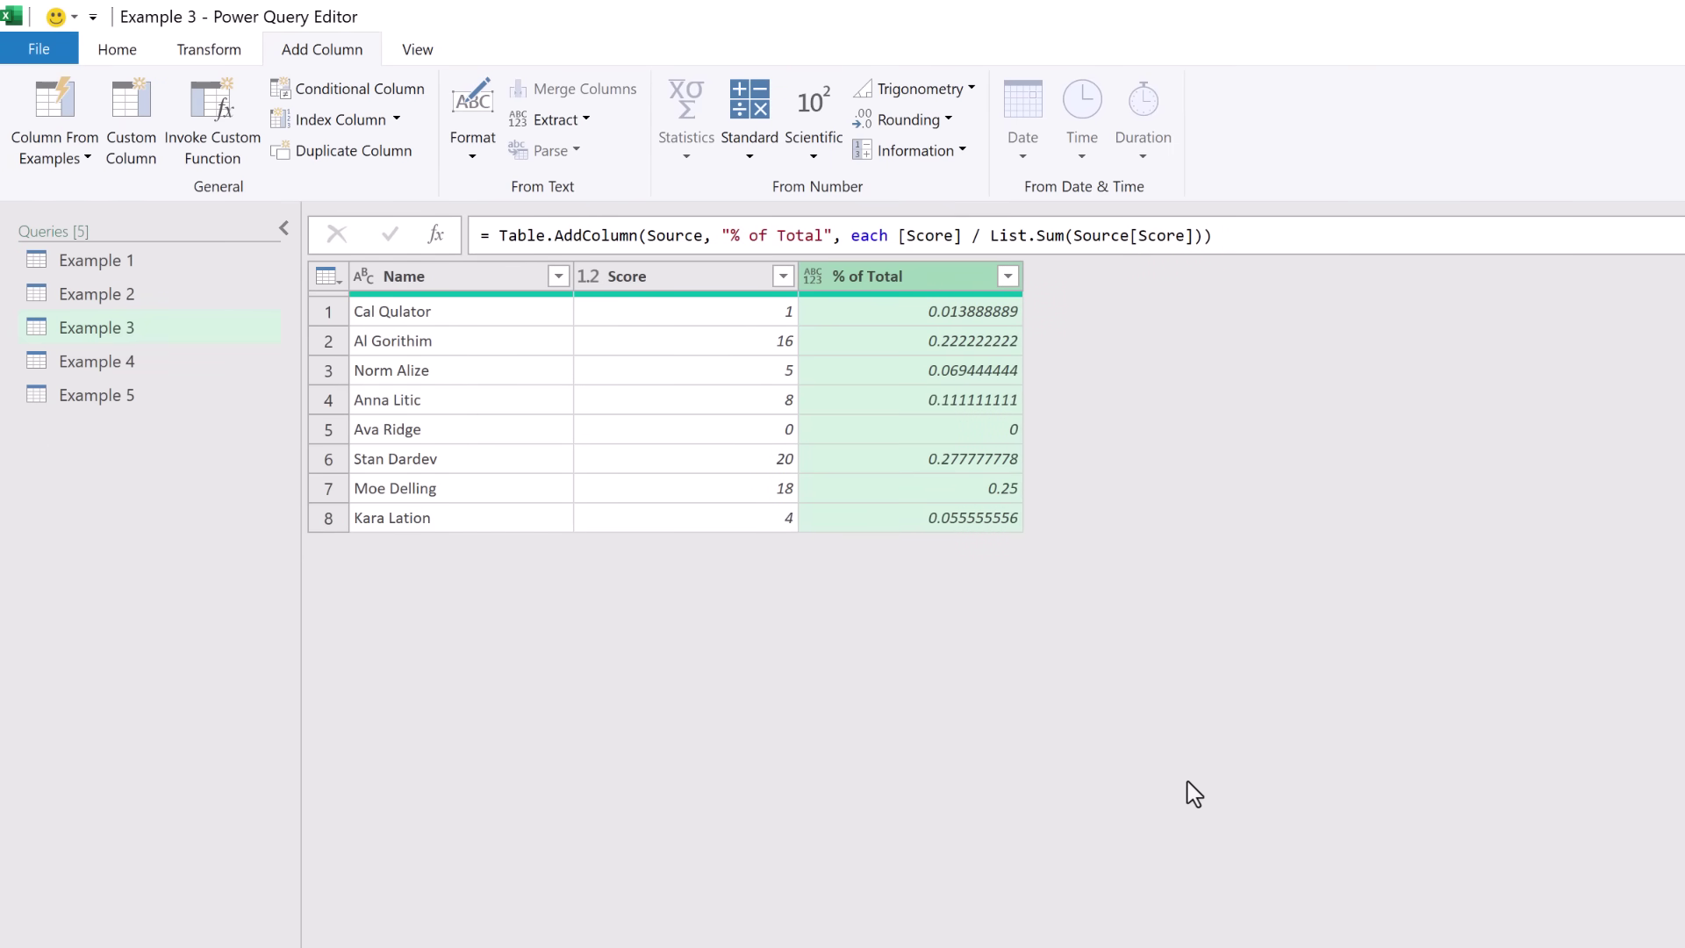
click(813, 277)
click(858, 382)
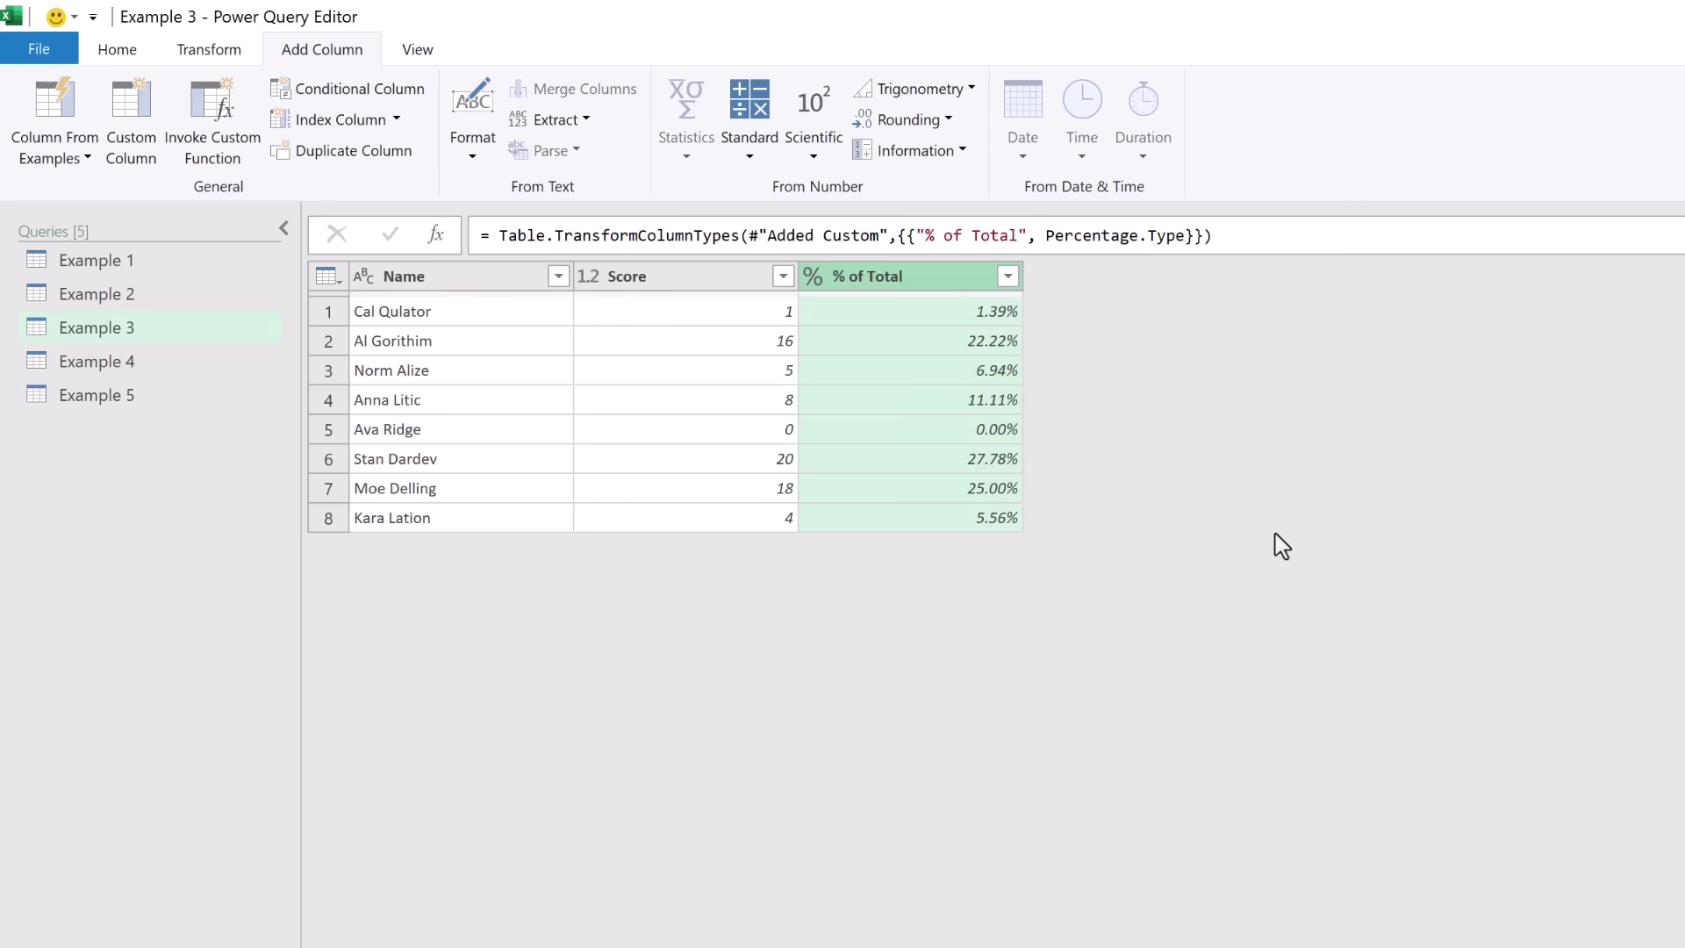
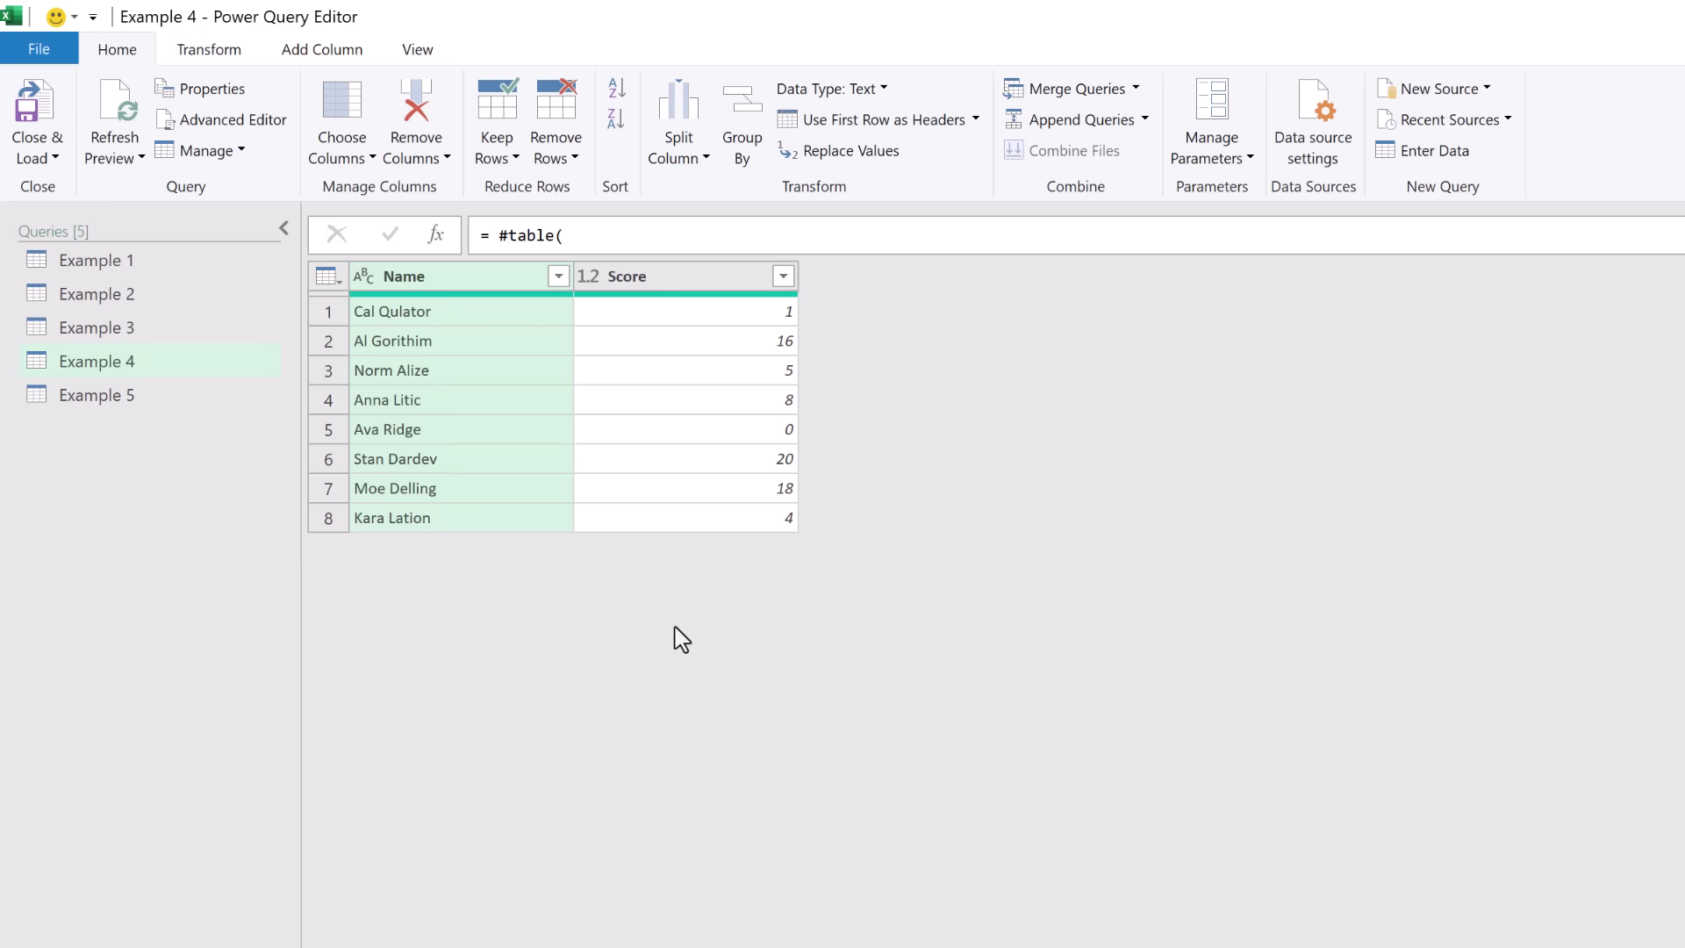
Step: Start a new custom column in the Example 4 query and name it Required Points
click(336, 51)
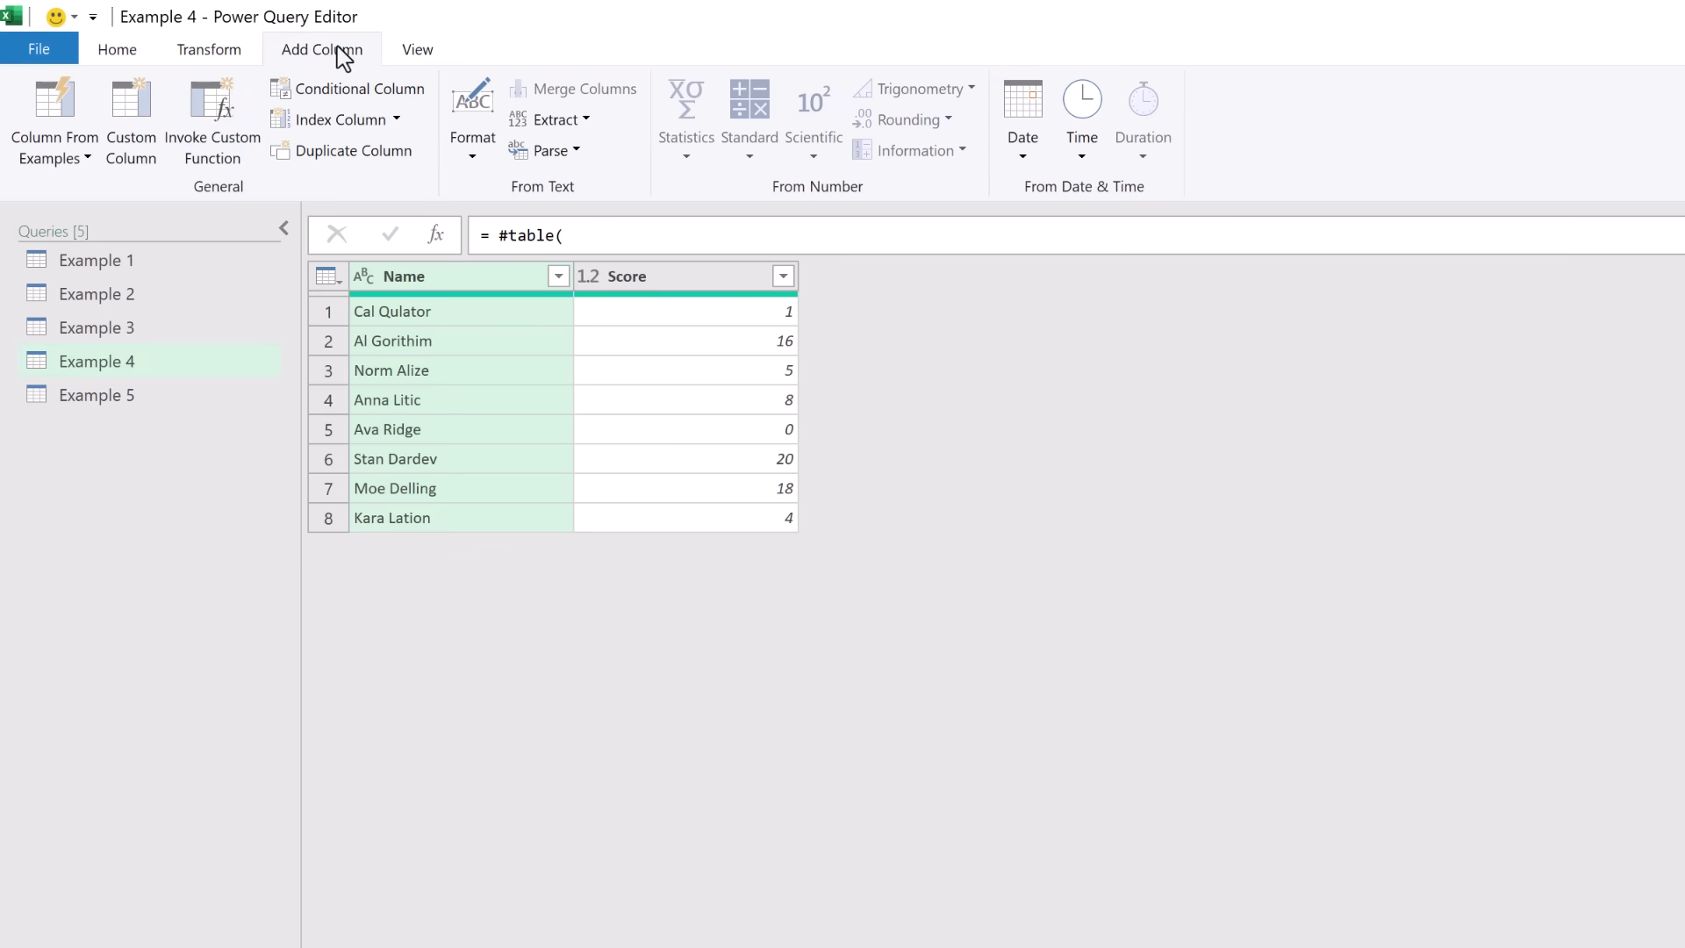
click(136, 141)
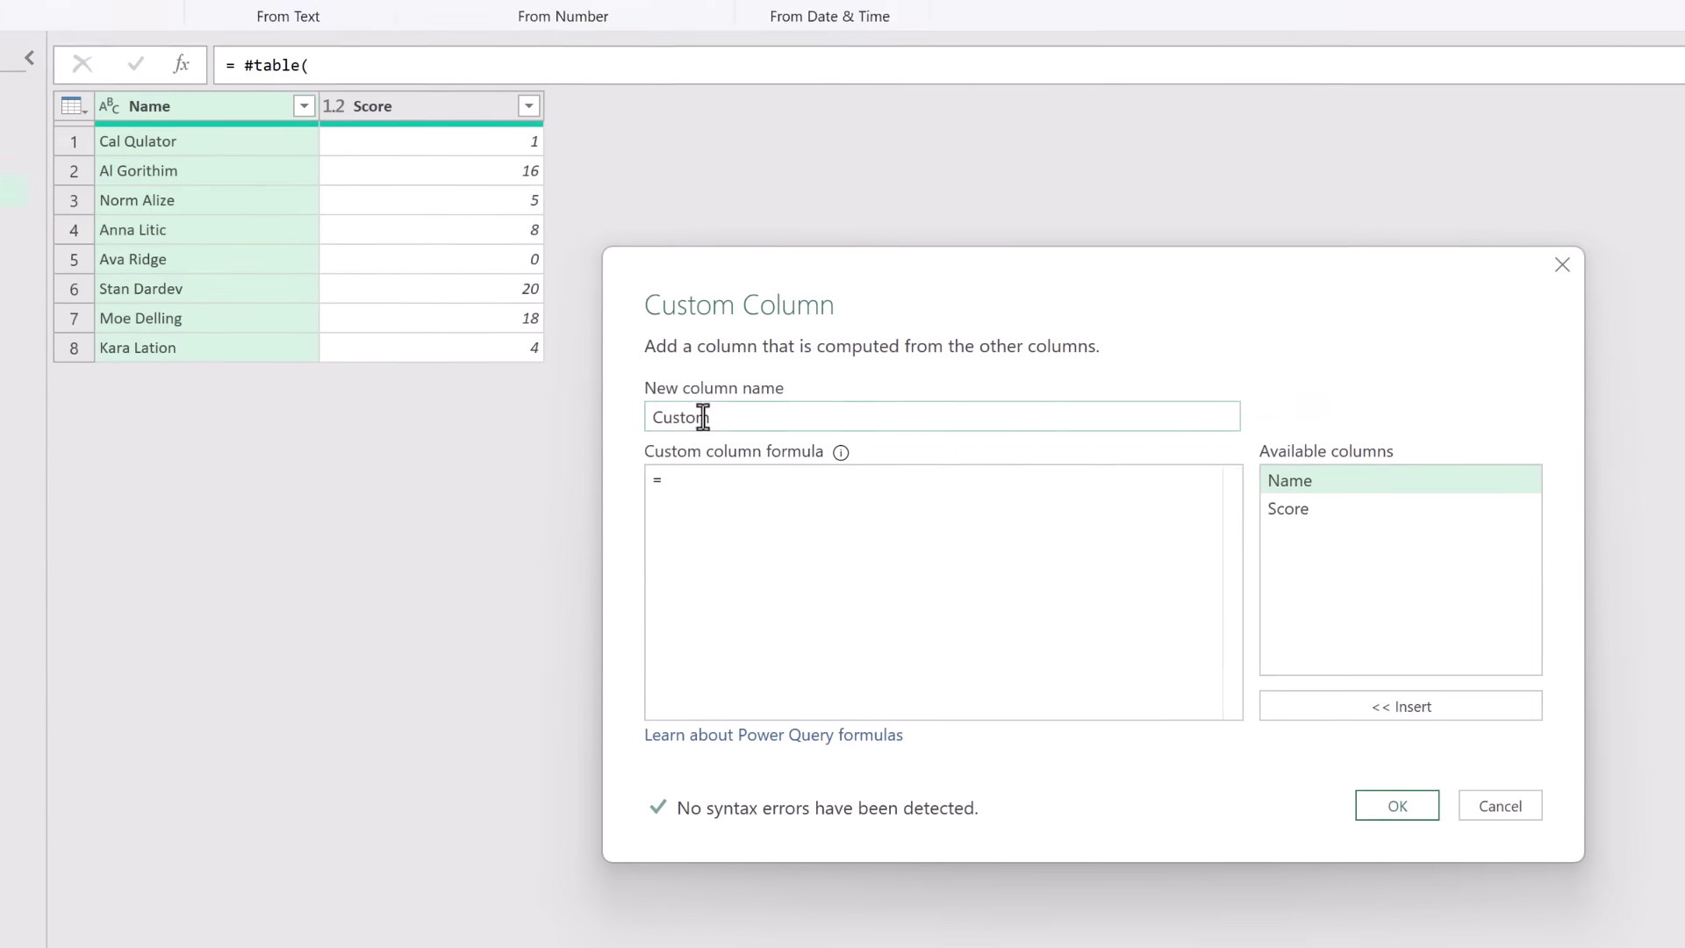
double_click(666, 412)
text(Required Points)
Step: Begin the Required Points formula with let and define the variable SourceList = Source[Score], on its own line
click(650, 457)
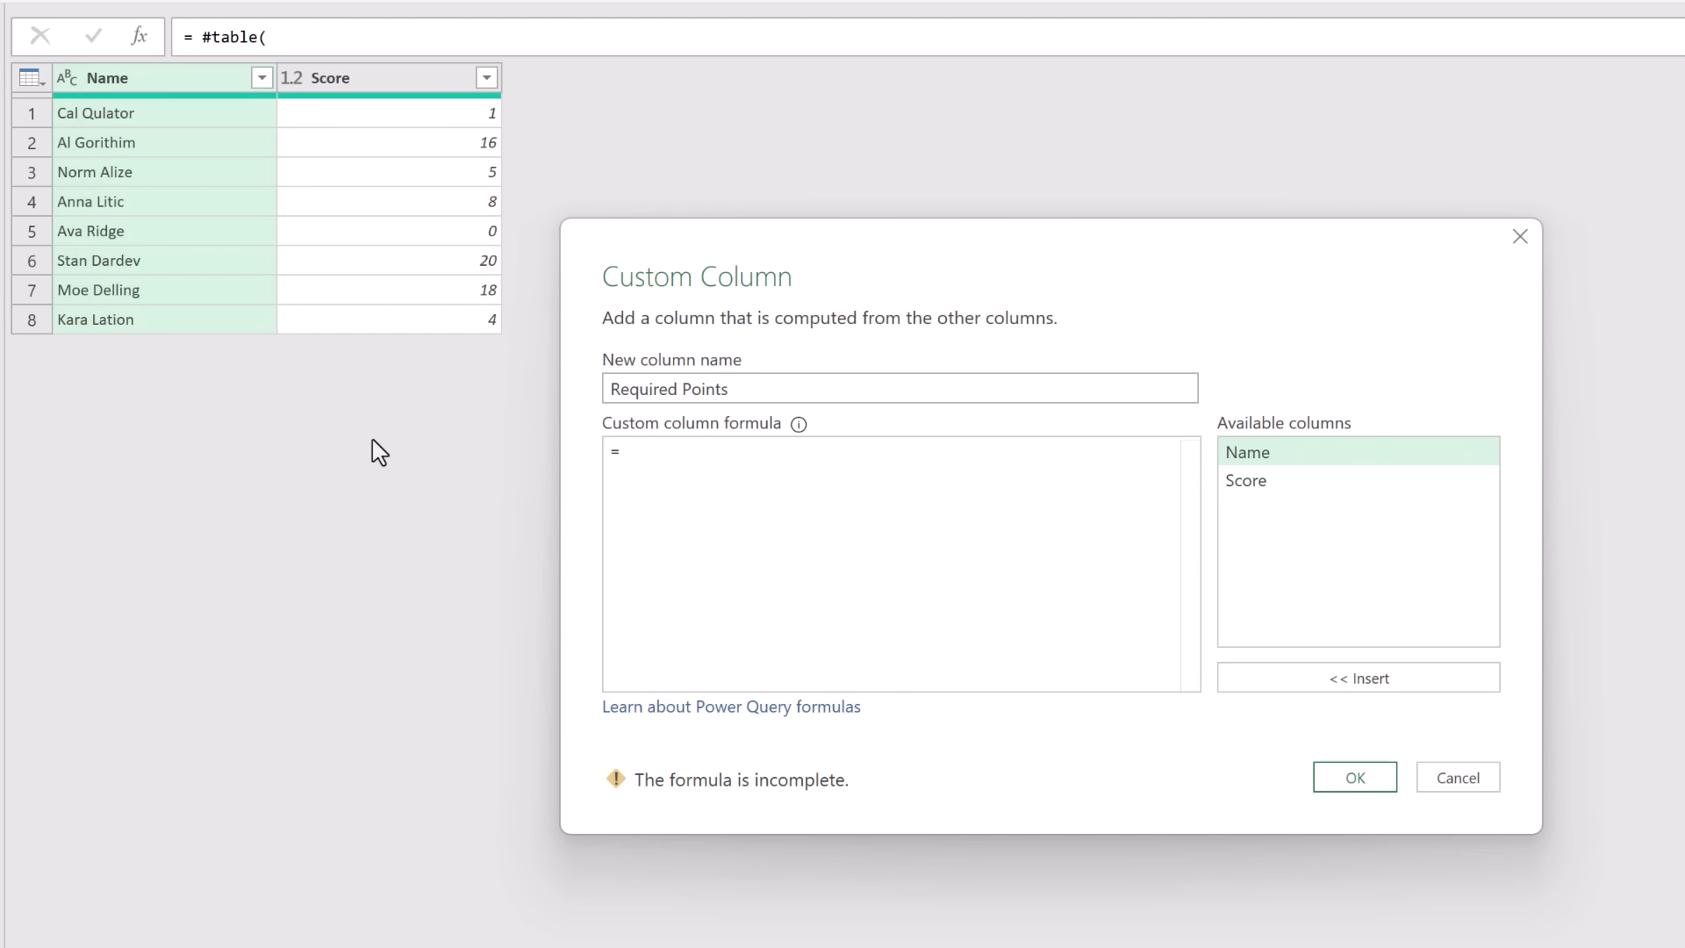
text(let)
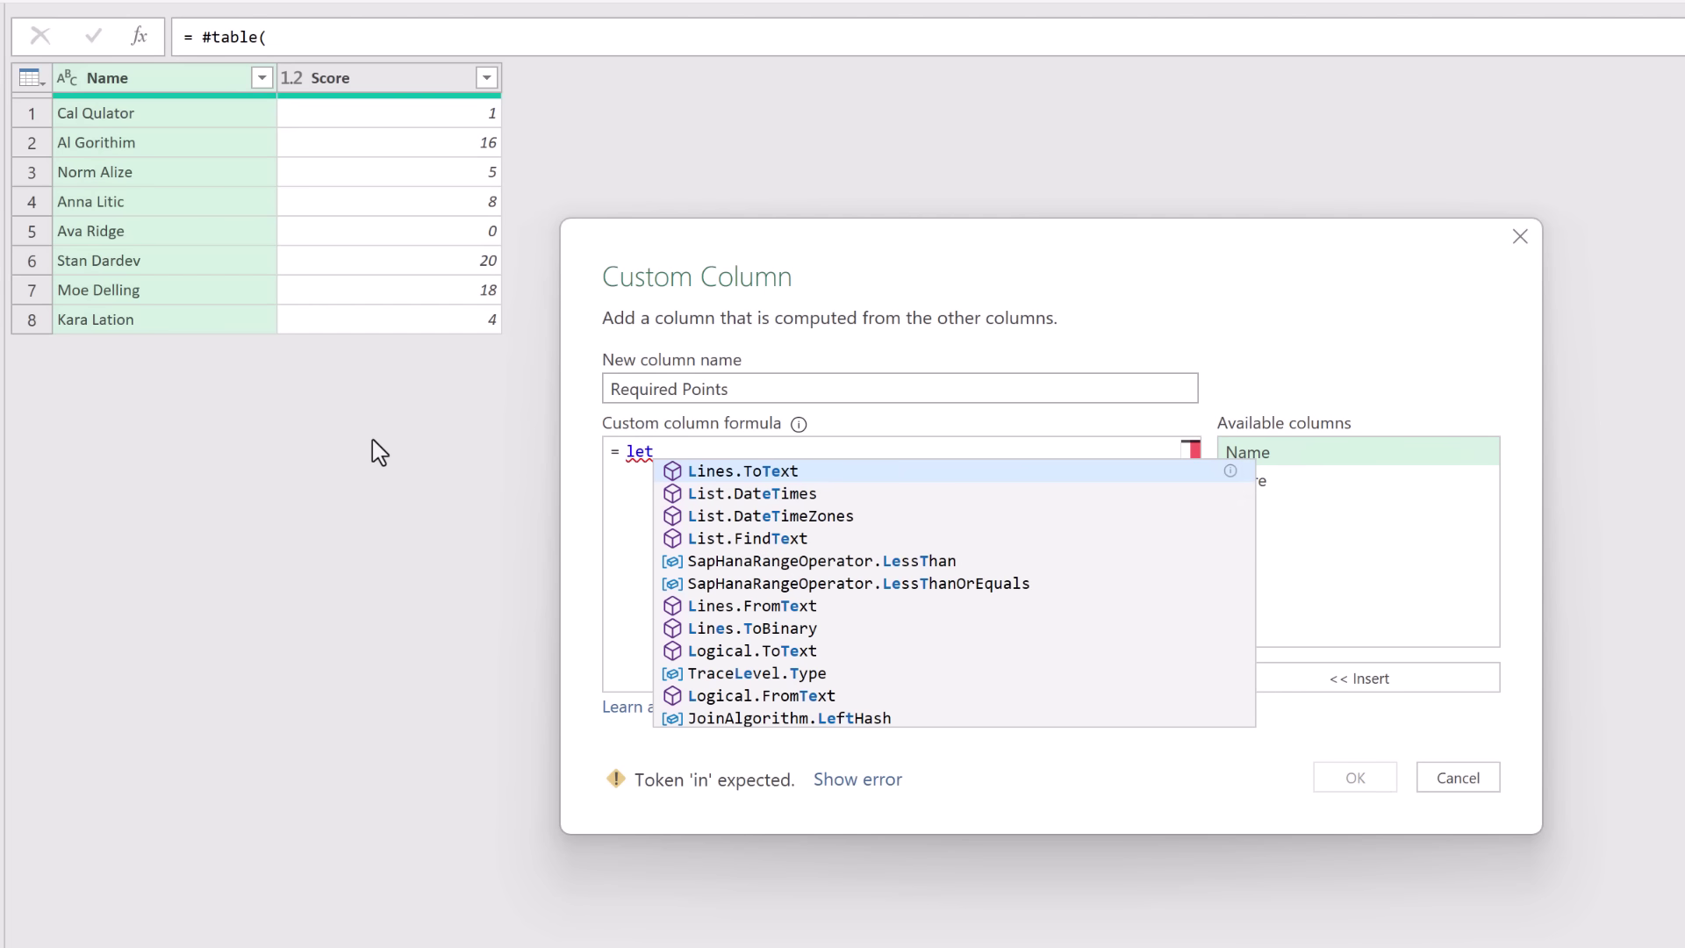
key(Escape)
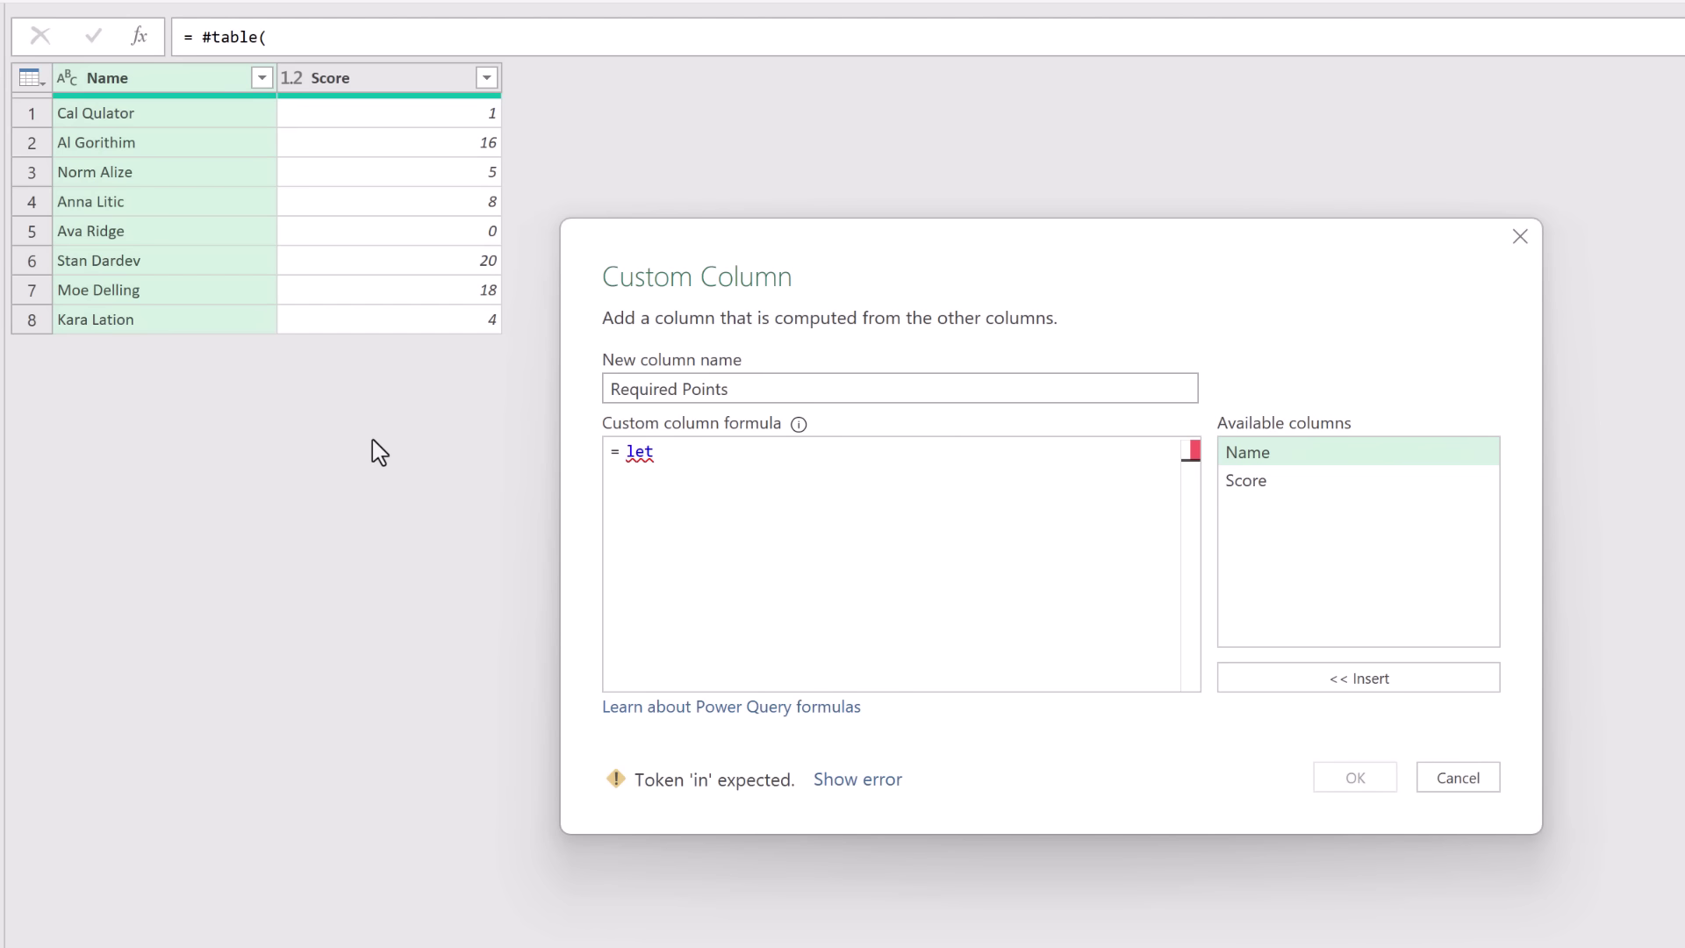
key(Return)
text(SourceList = )
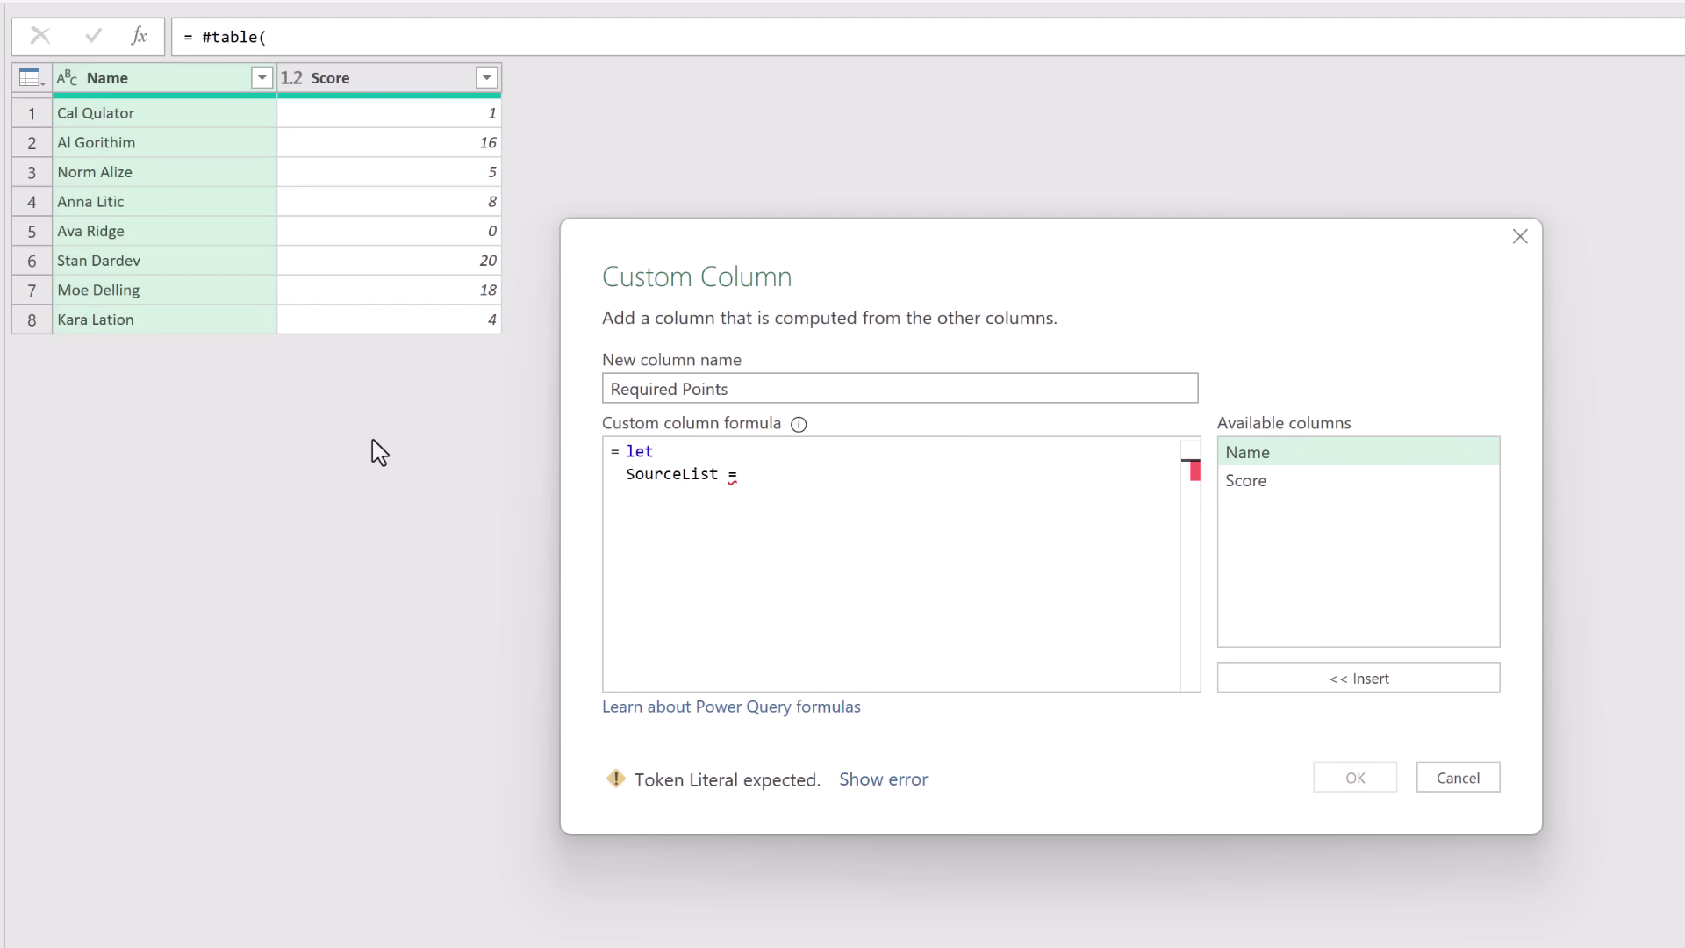
text(Sour)
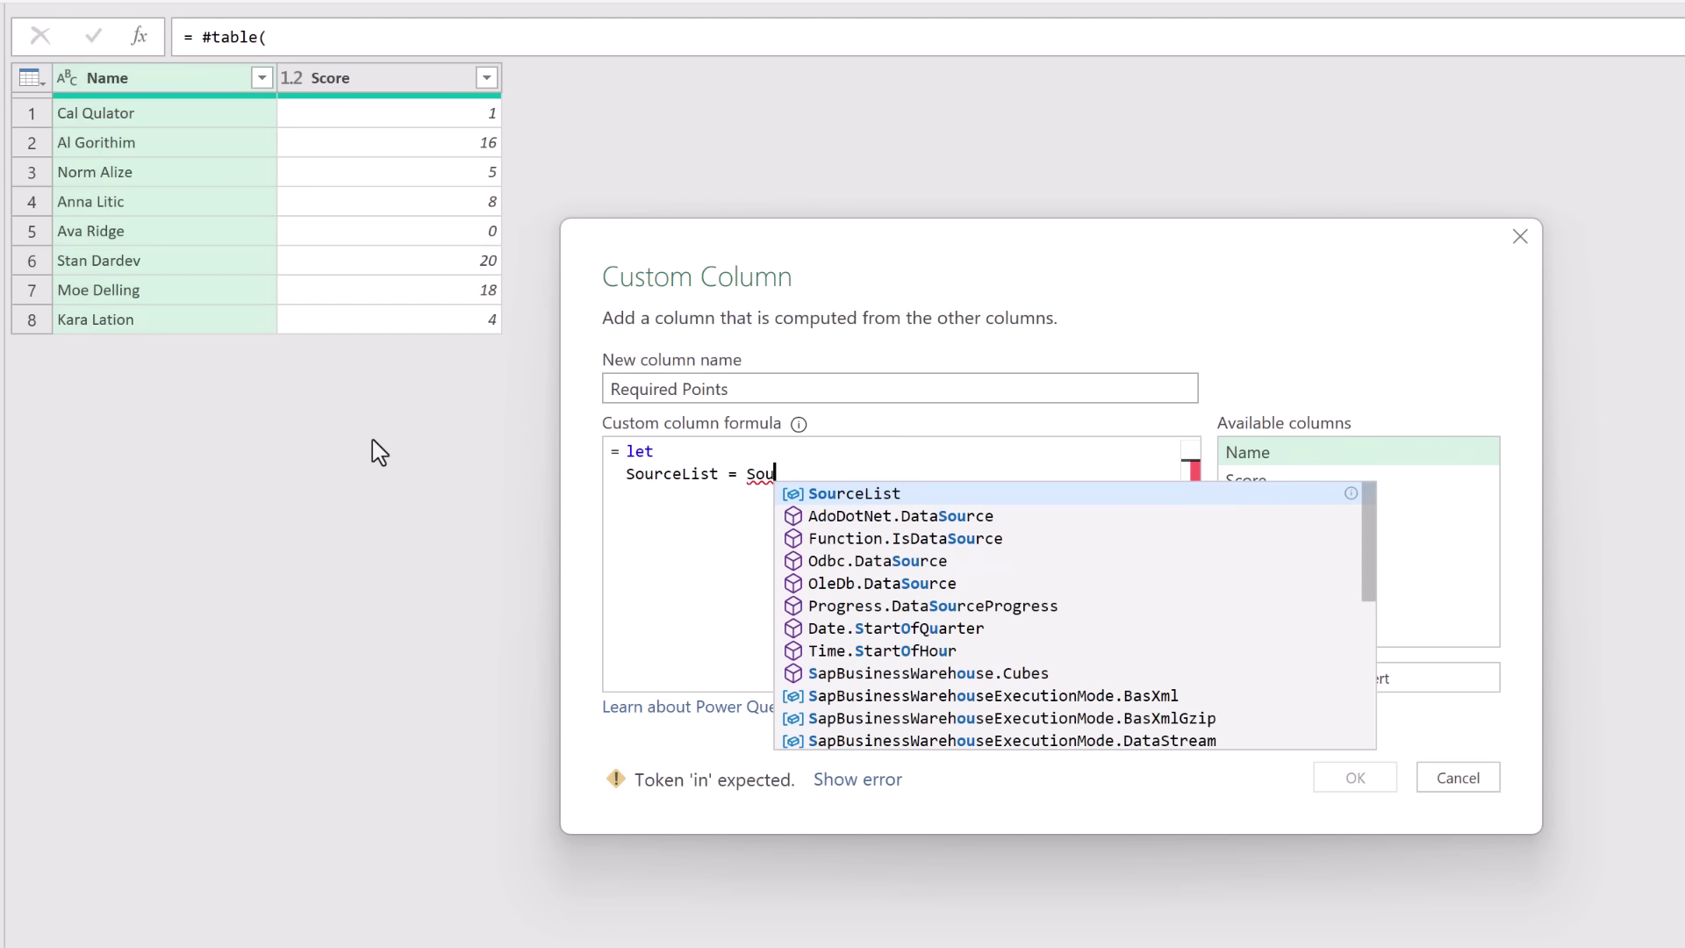
text(ce)
key(Escape)
text([Score])
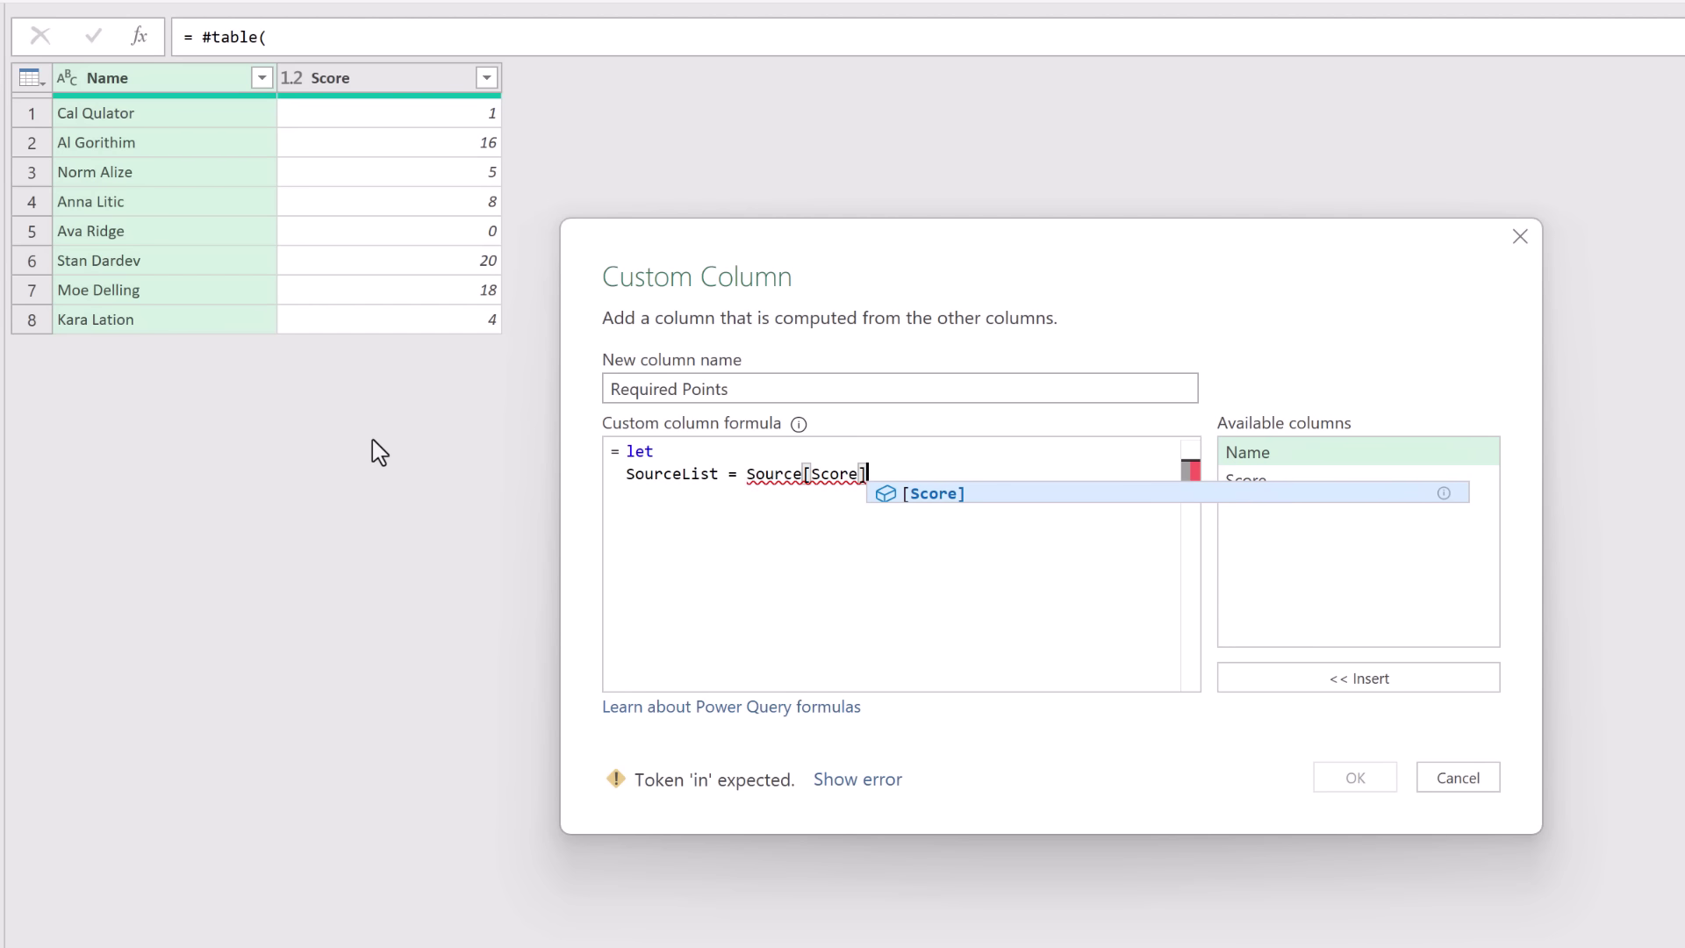
text(,)
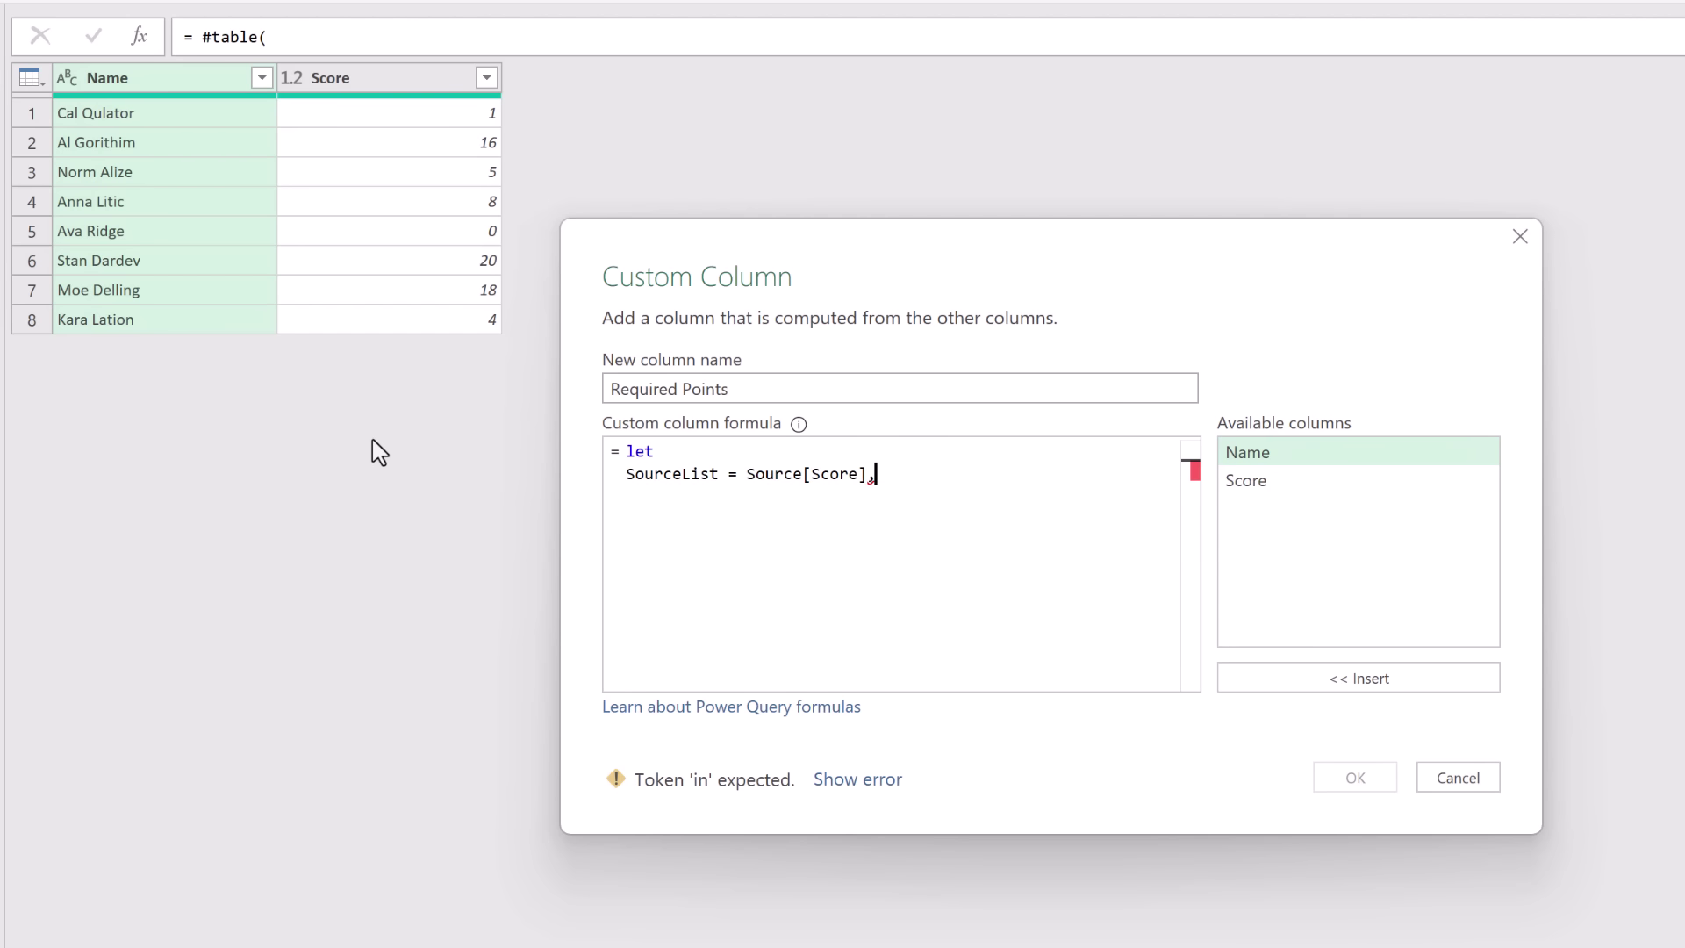
Step: Add a second let variable to the Required Points formula: MaxScore = List.Max(SourceList), on a new line
key(Return)
text(MaxScore = )
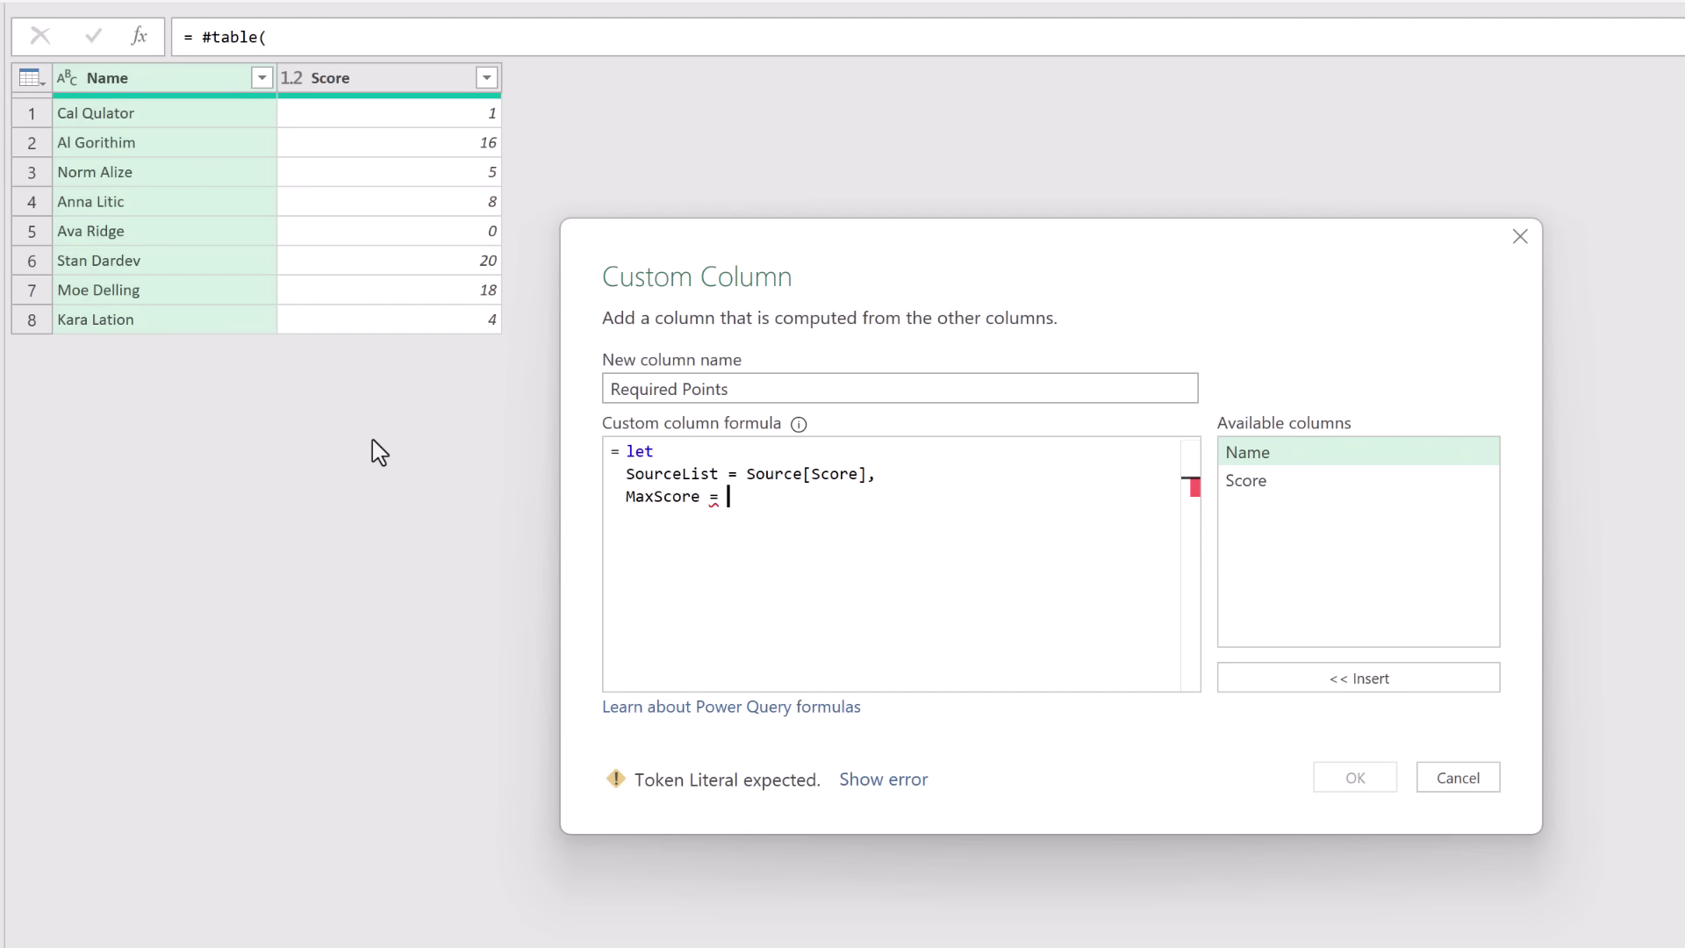
text(List.)
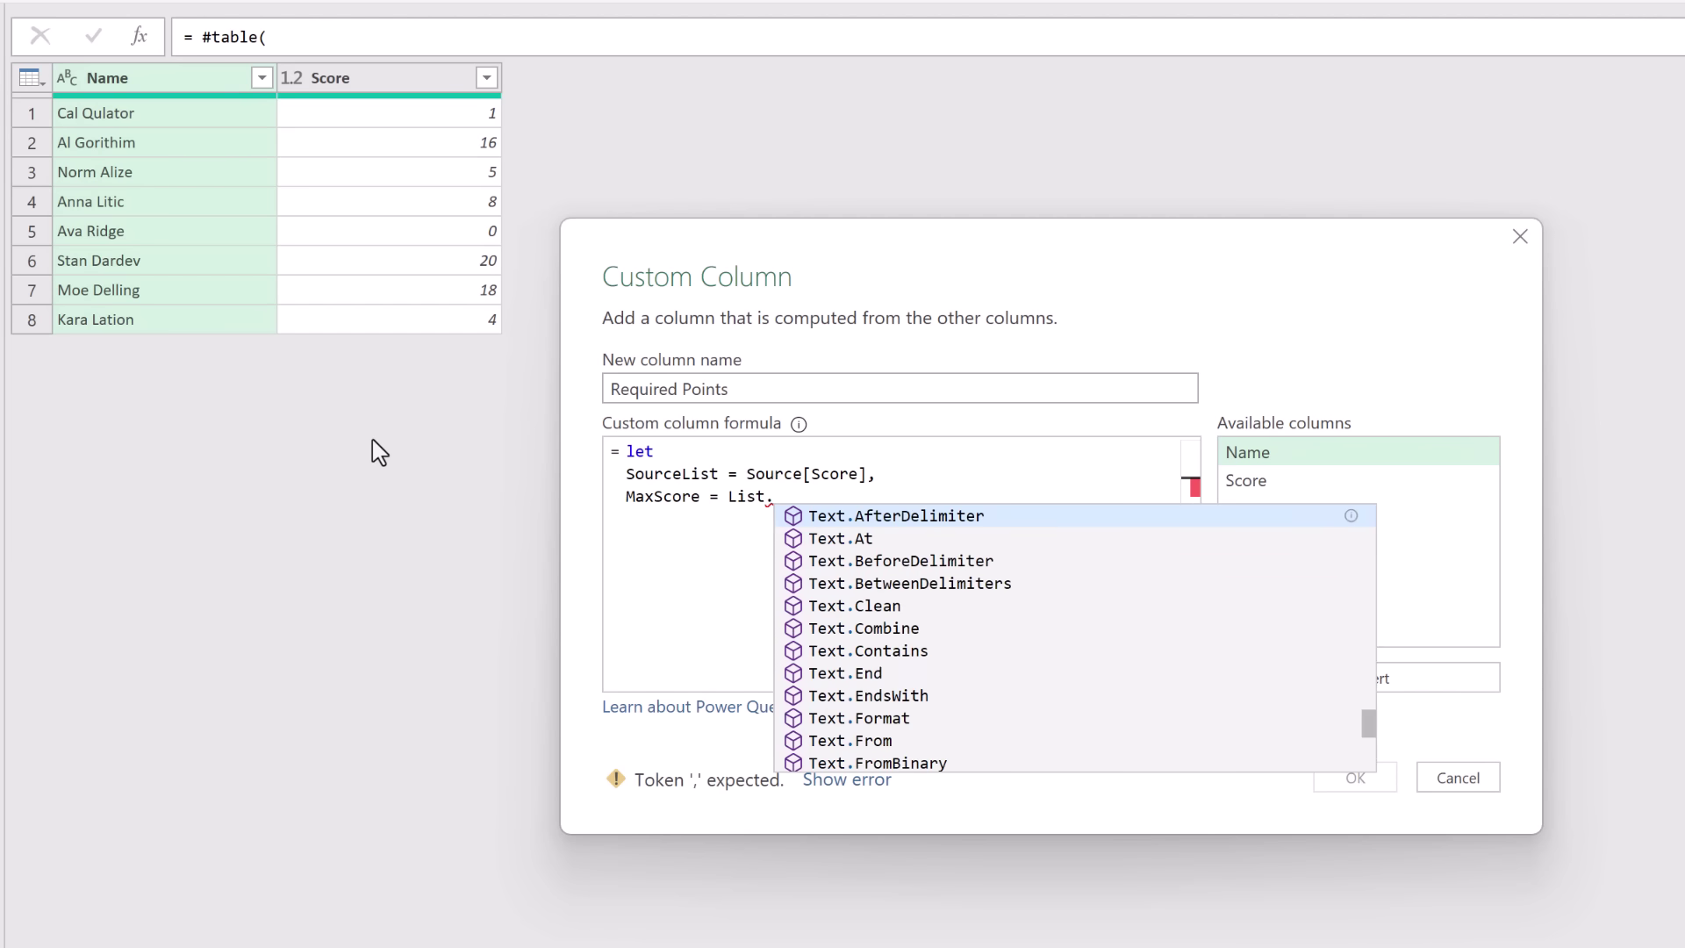
text(Max)
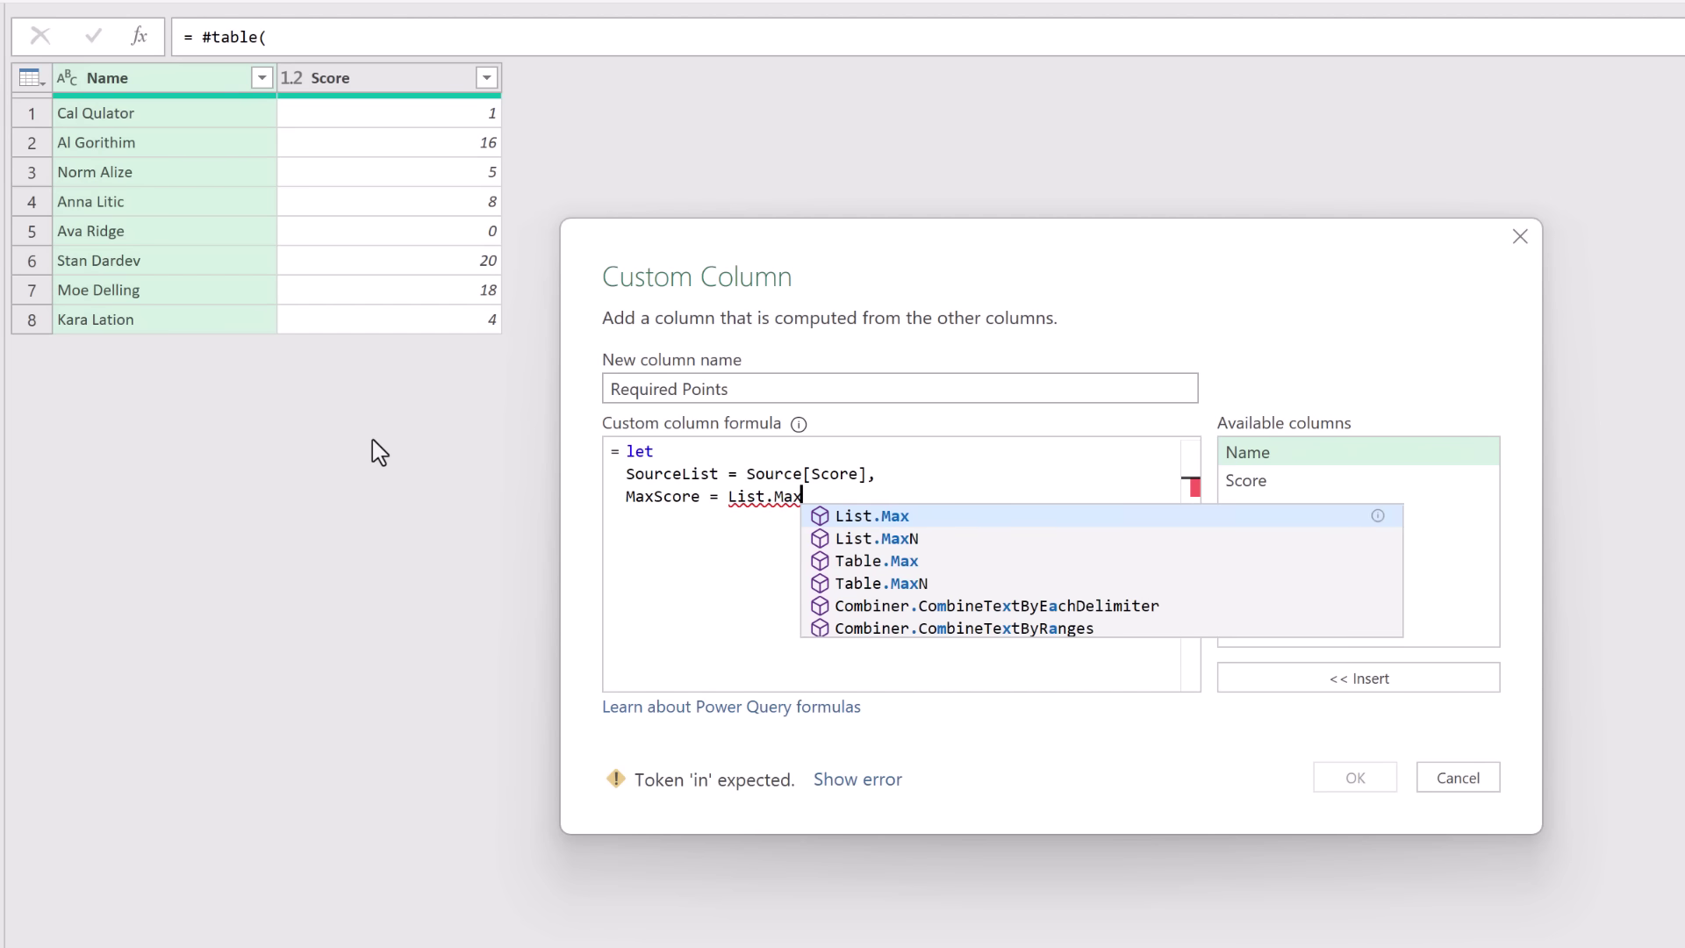
text((Sou)
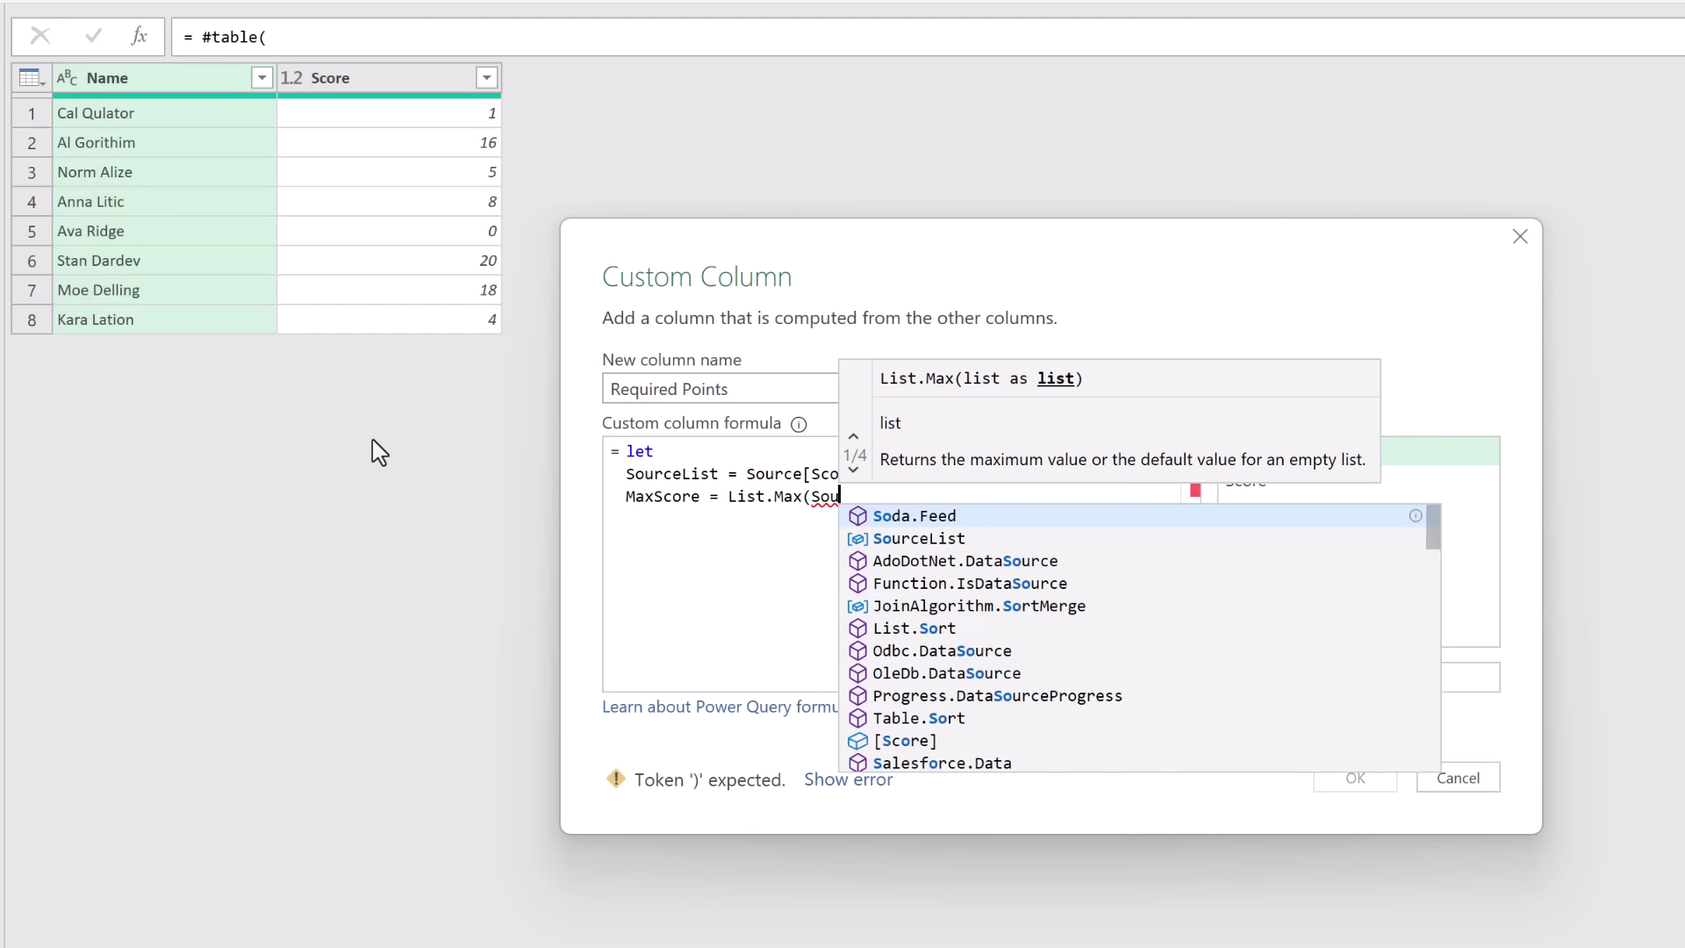
text(rceList)
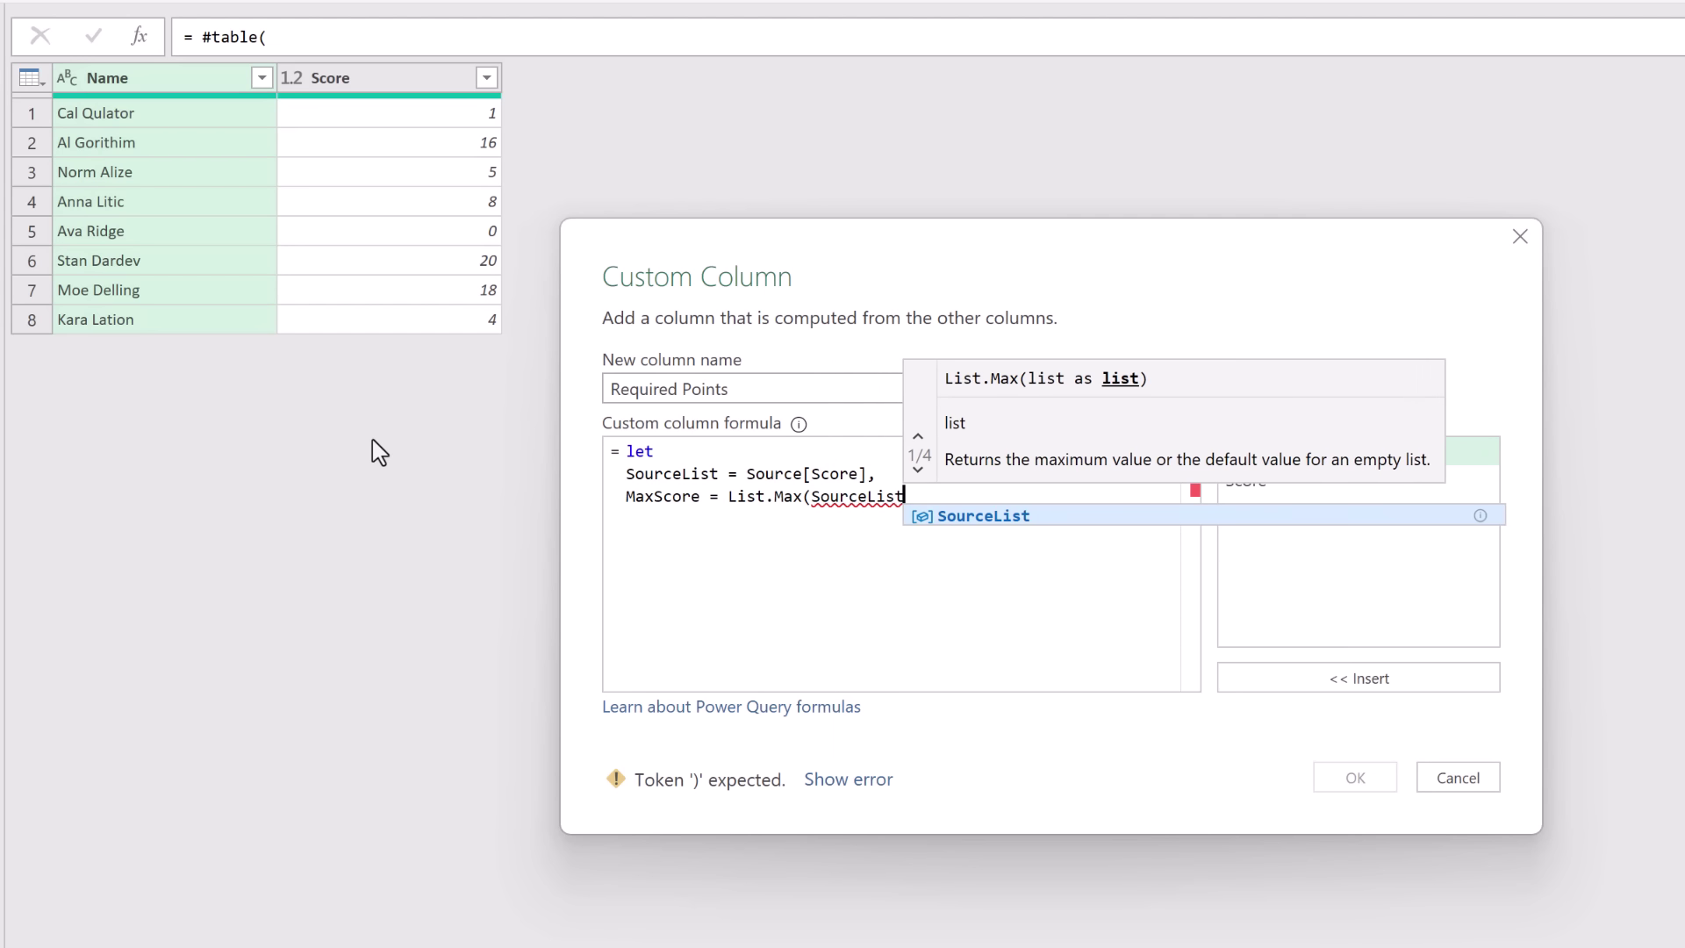
text())
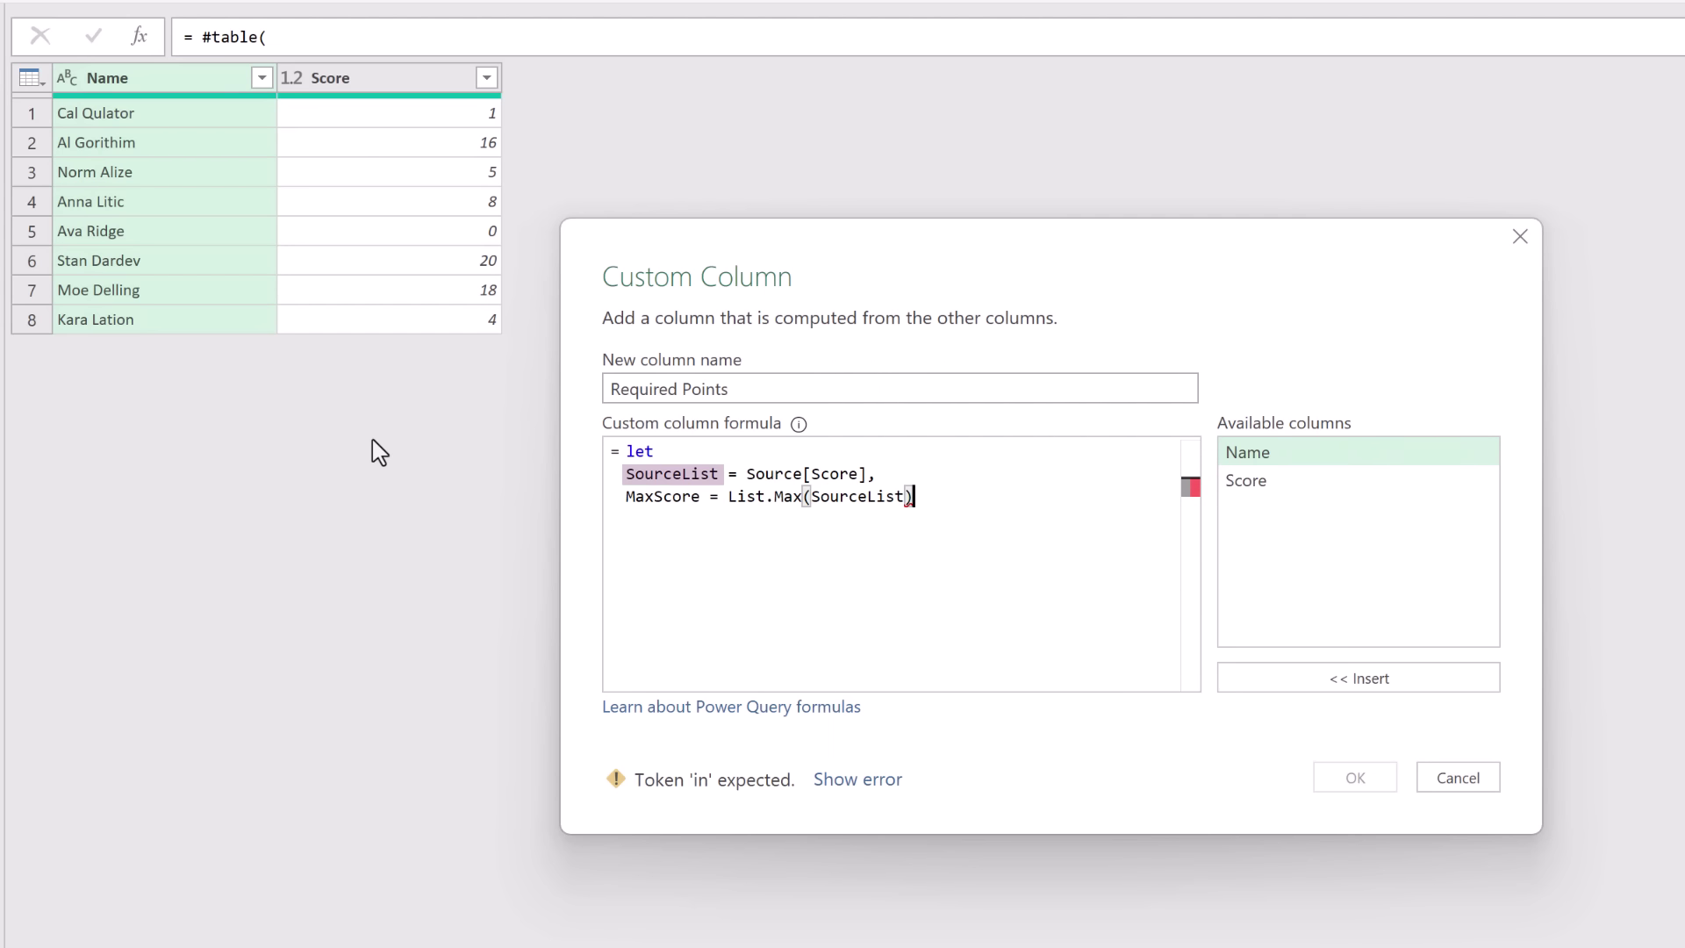
text(,)
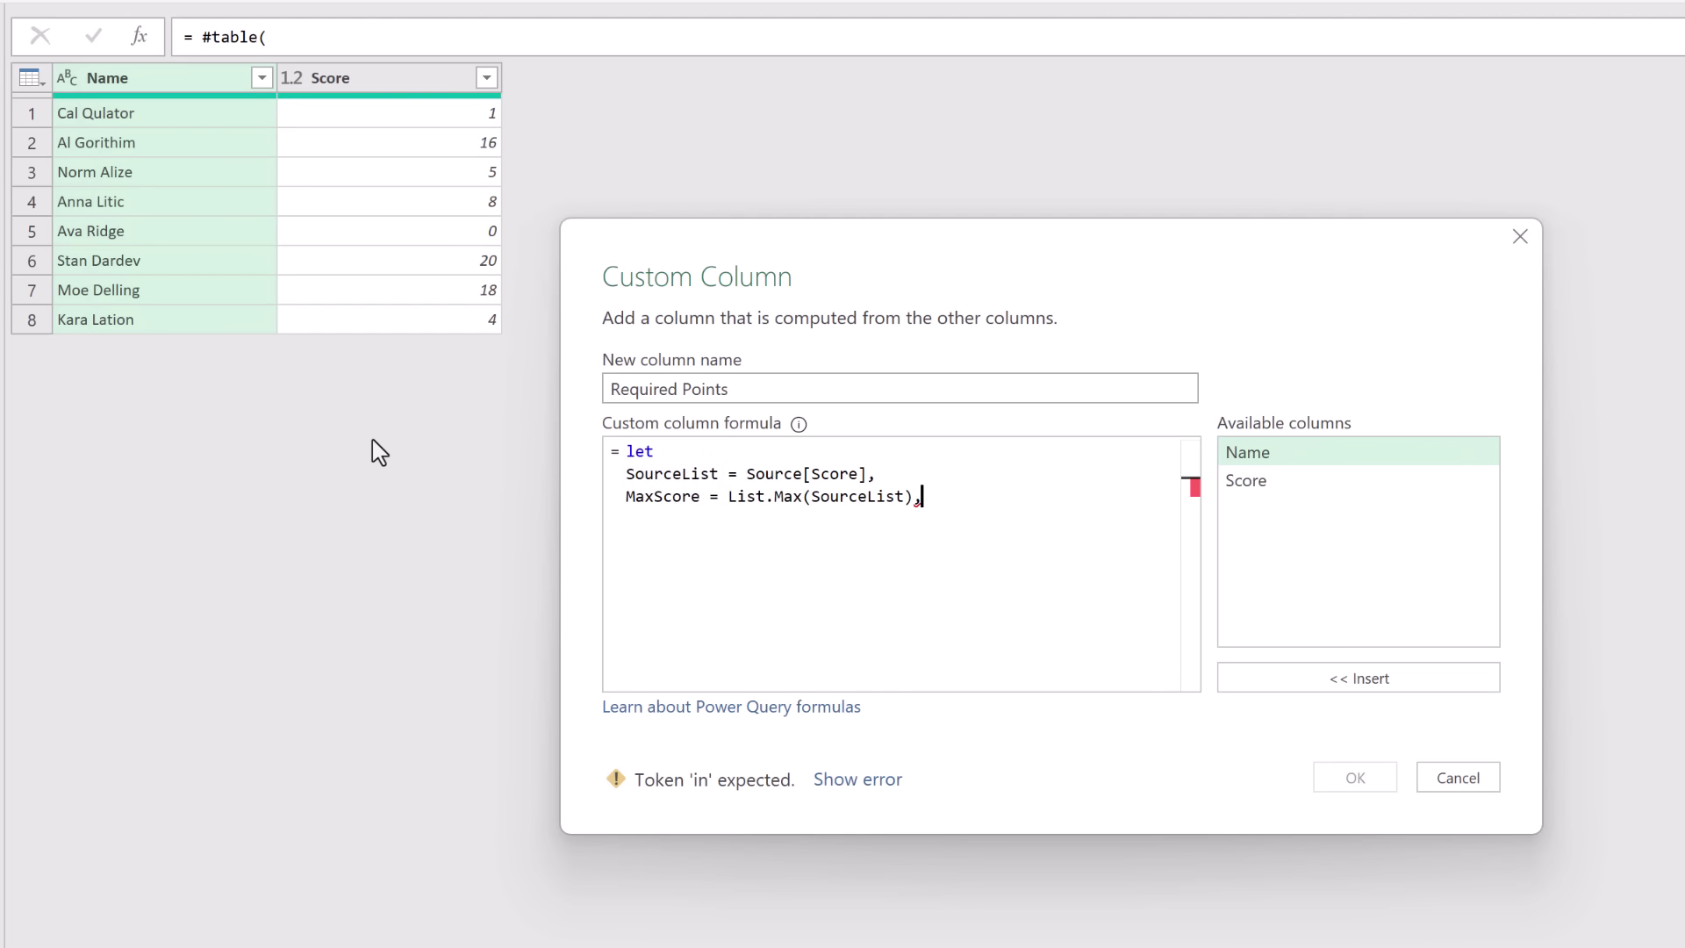
Step: Add a third let variable to the Required Points formula: Difference = MaxScore - [Score]
key(Return)
text(D)
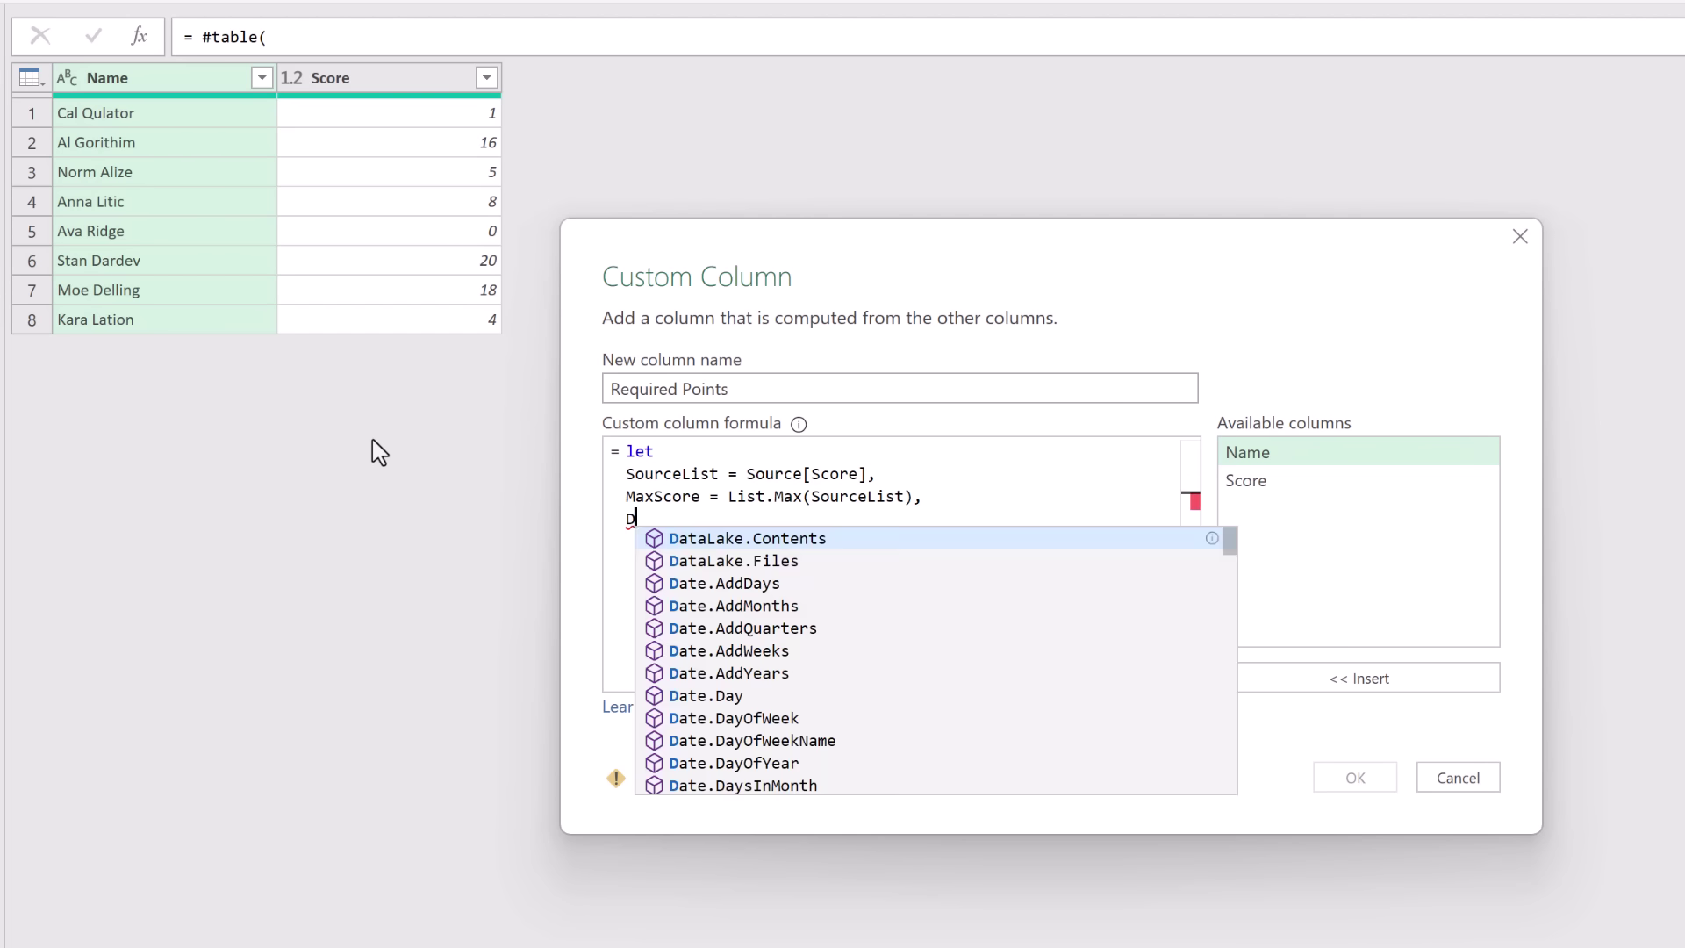
text(ifferenc)
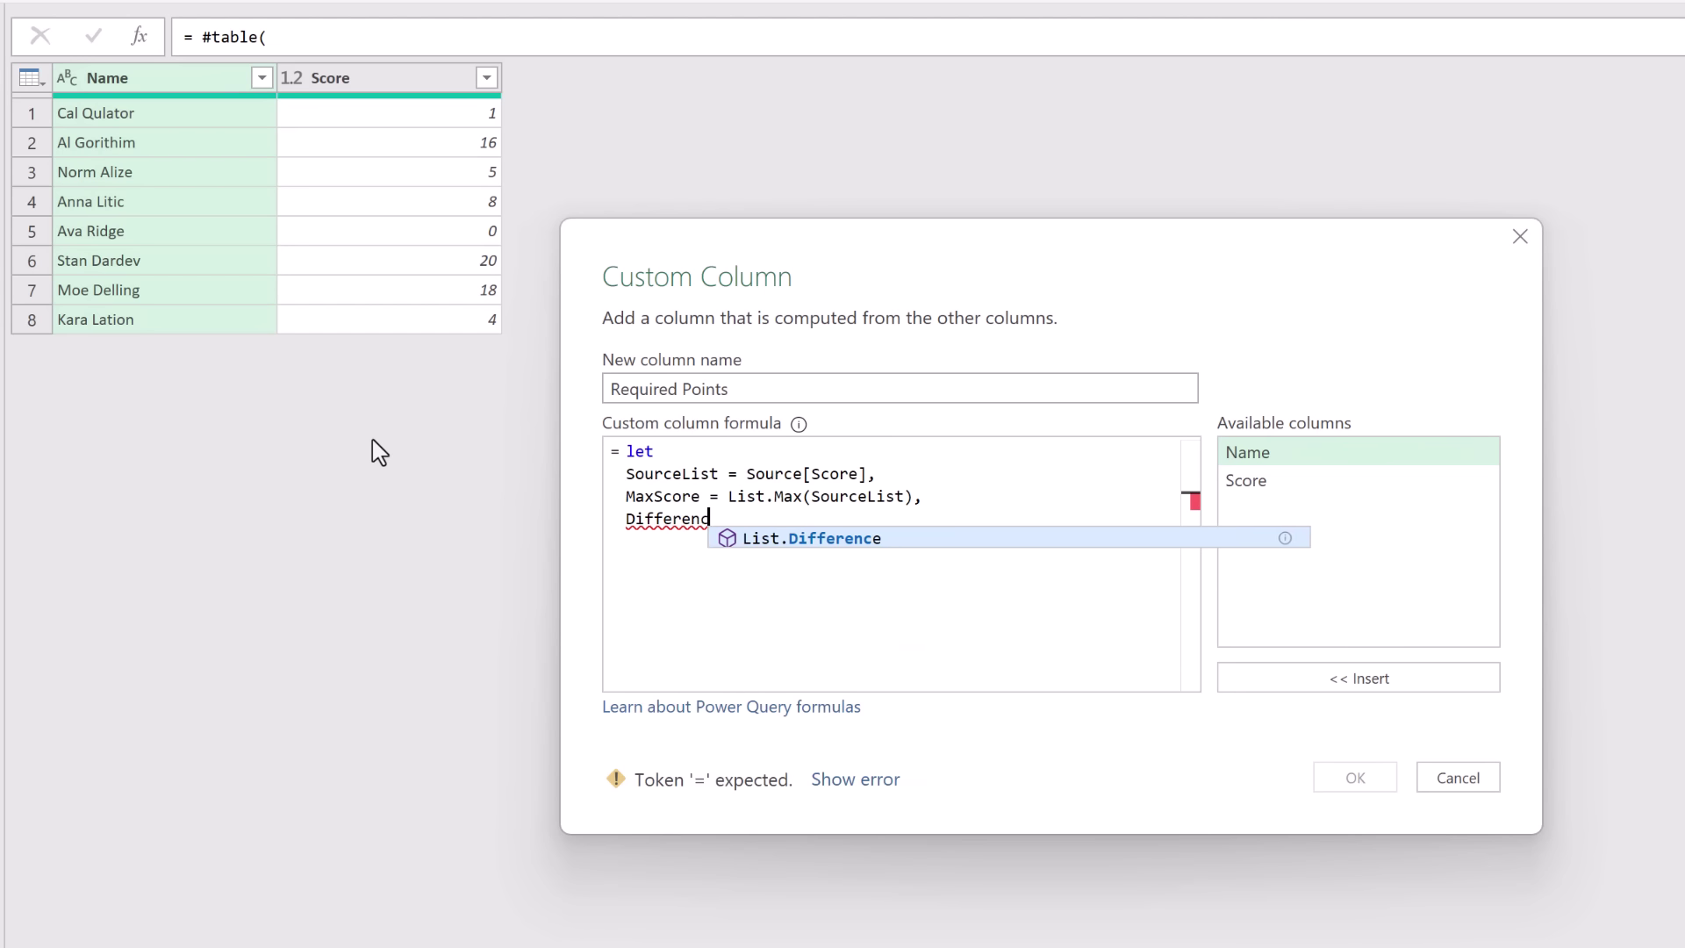
text(e = M)
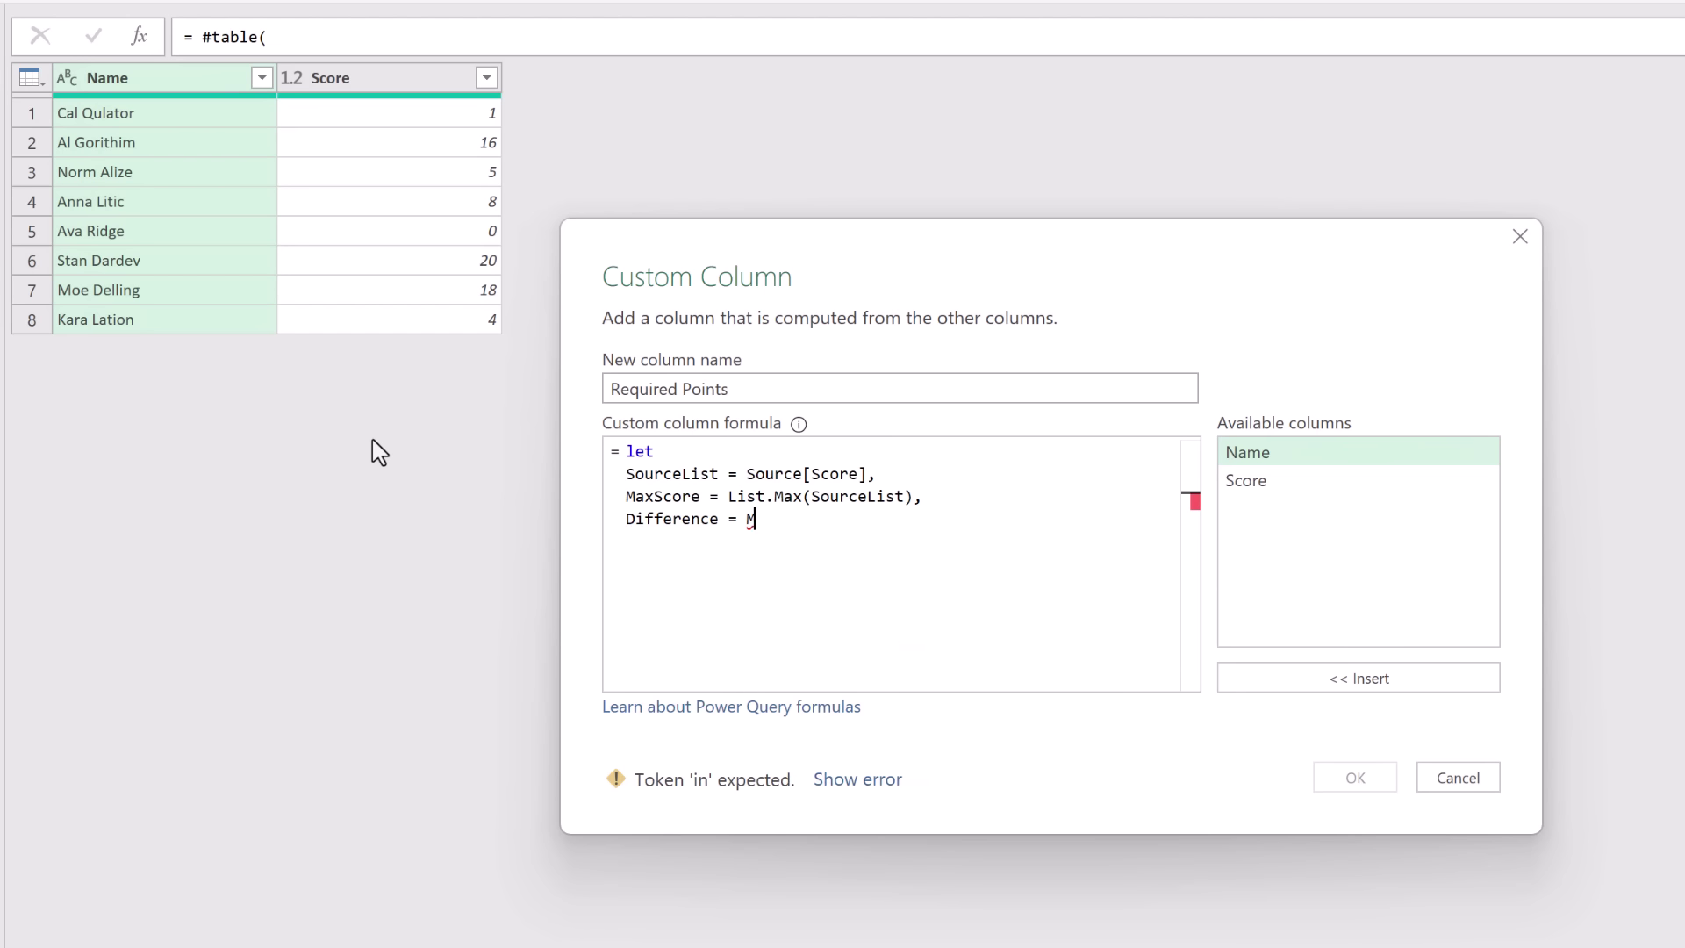
text(axScore -)
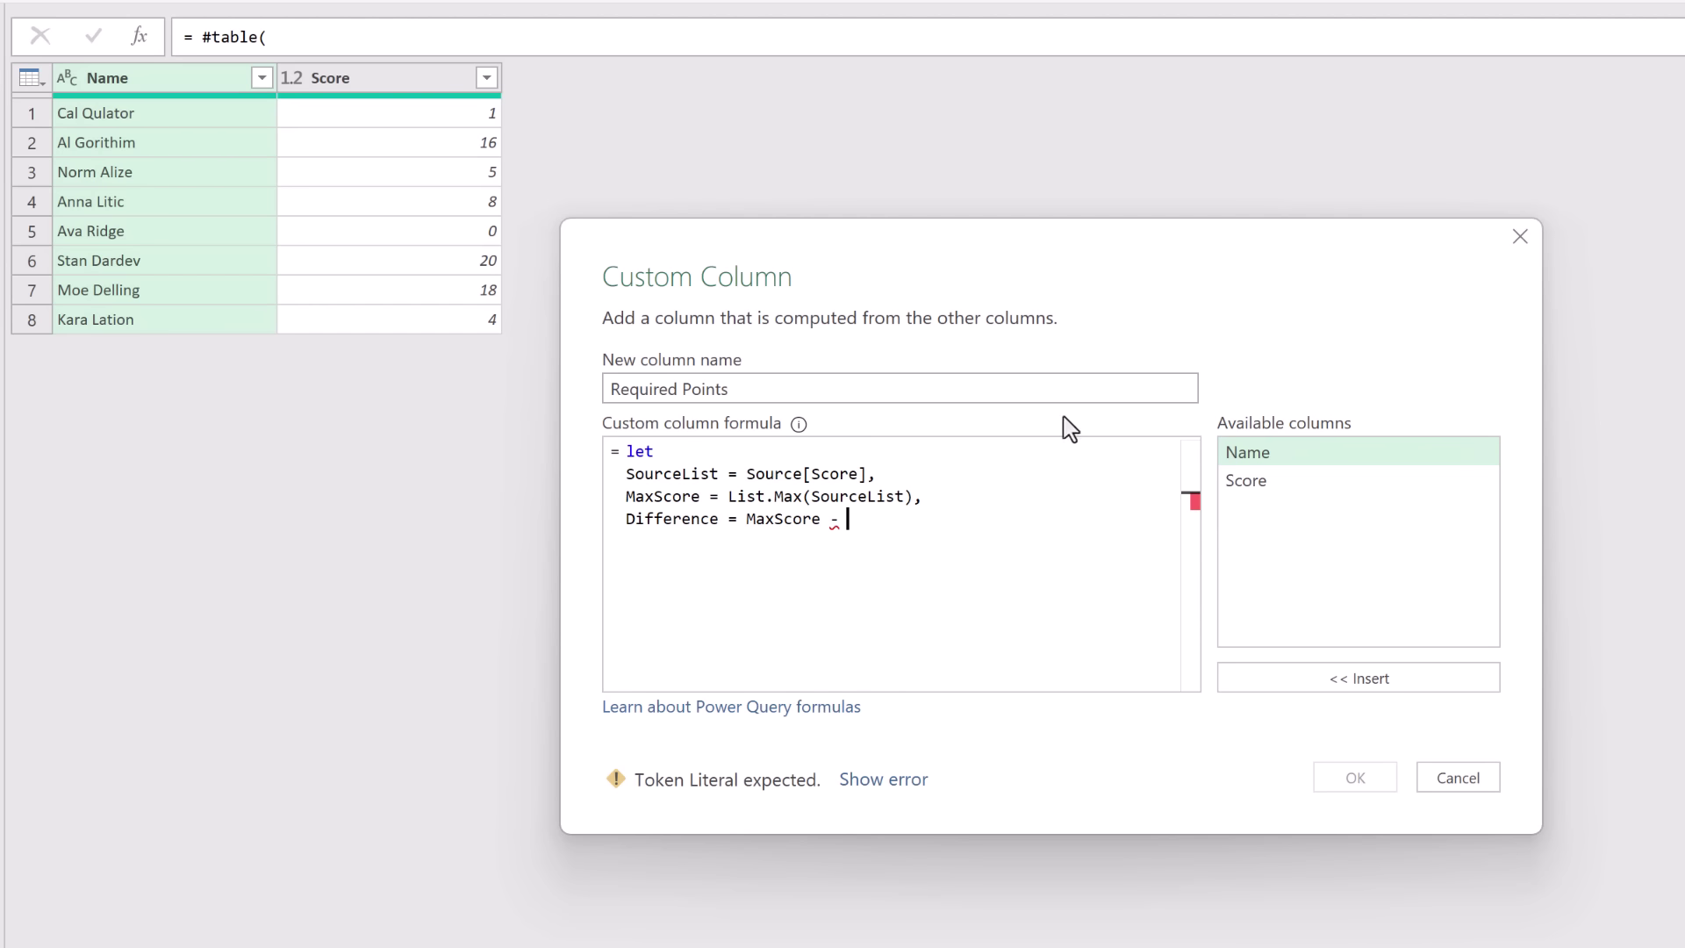
double_click(1251, 481)
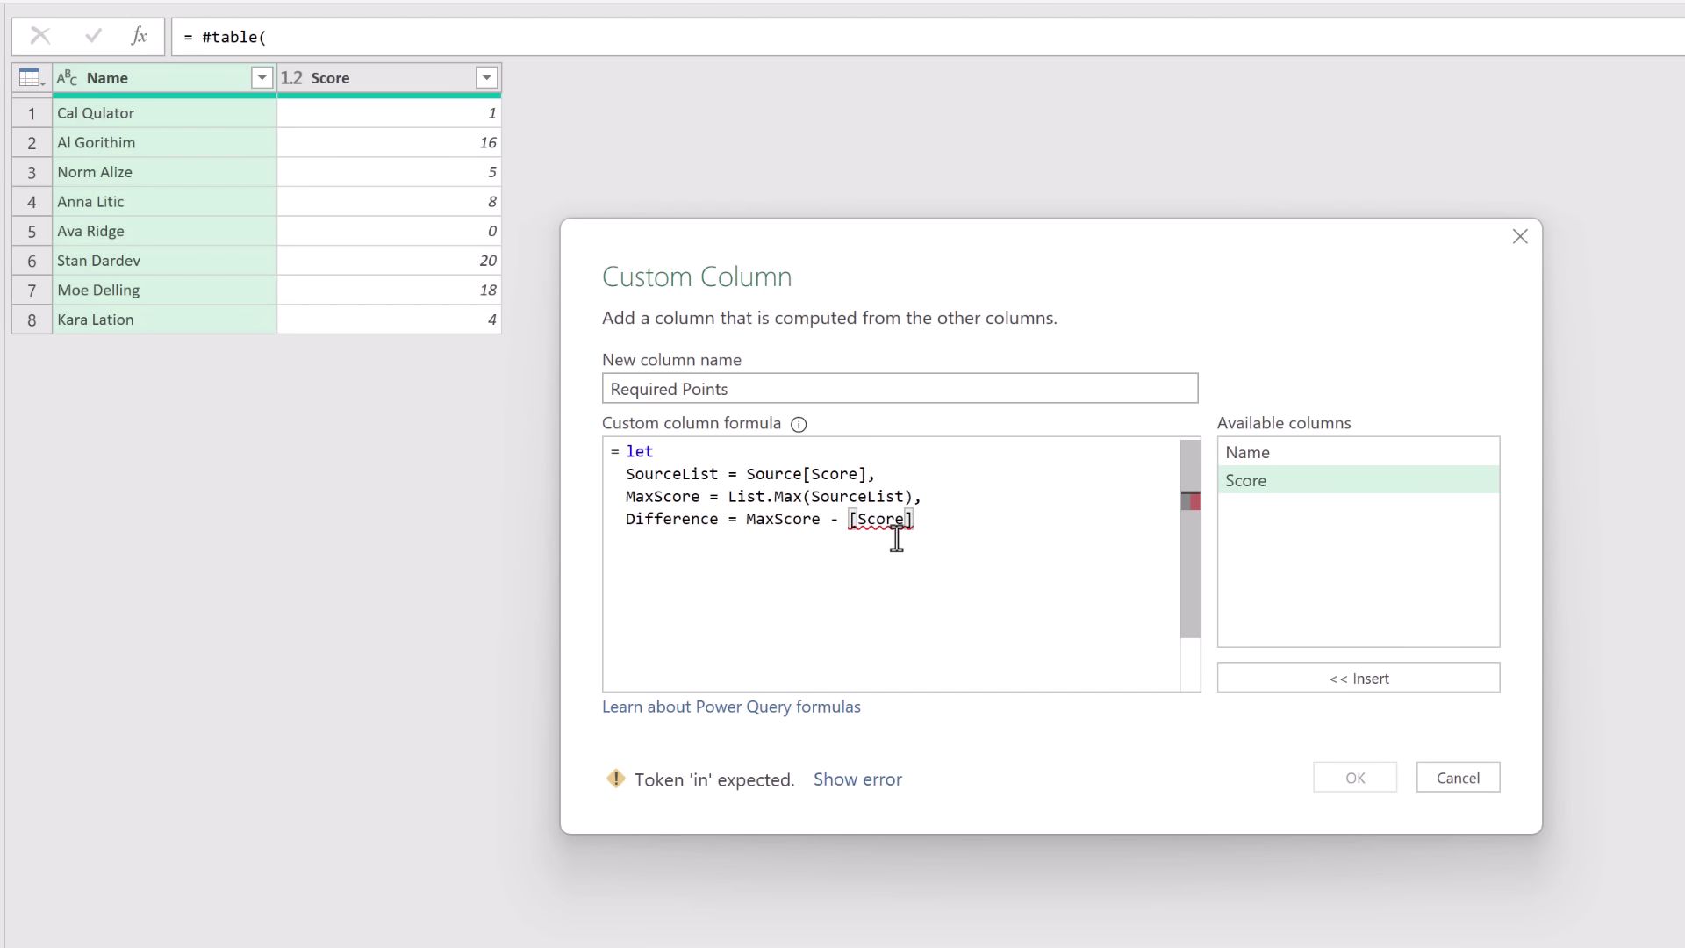
Step: Close the let expression with in and return Difference on separate lines, and create the Required Points column
key(Return)
text(in)
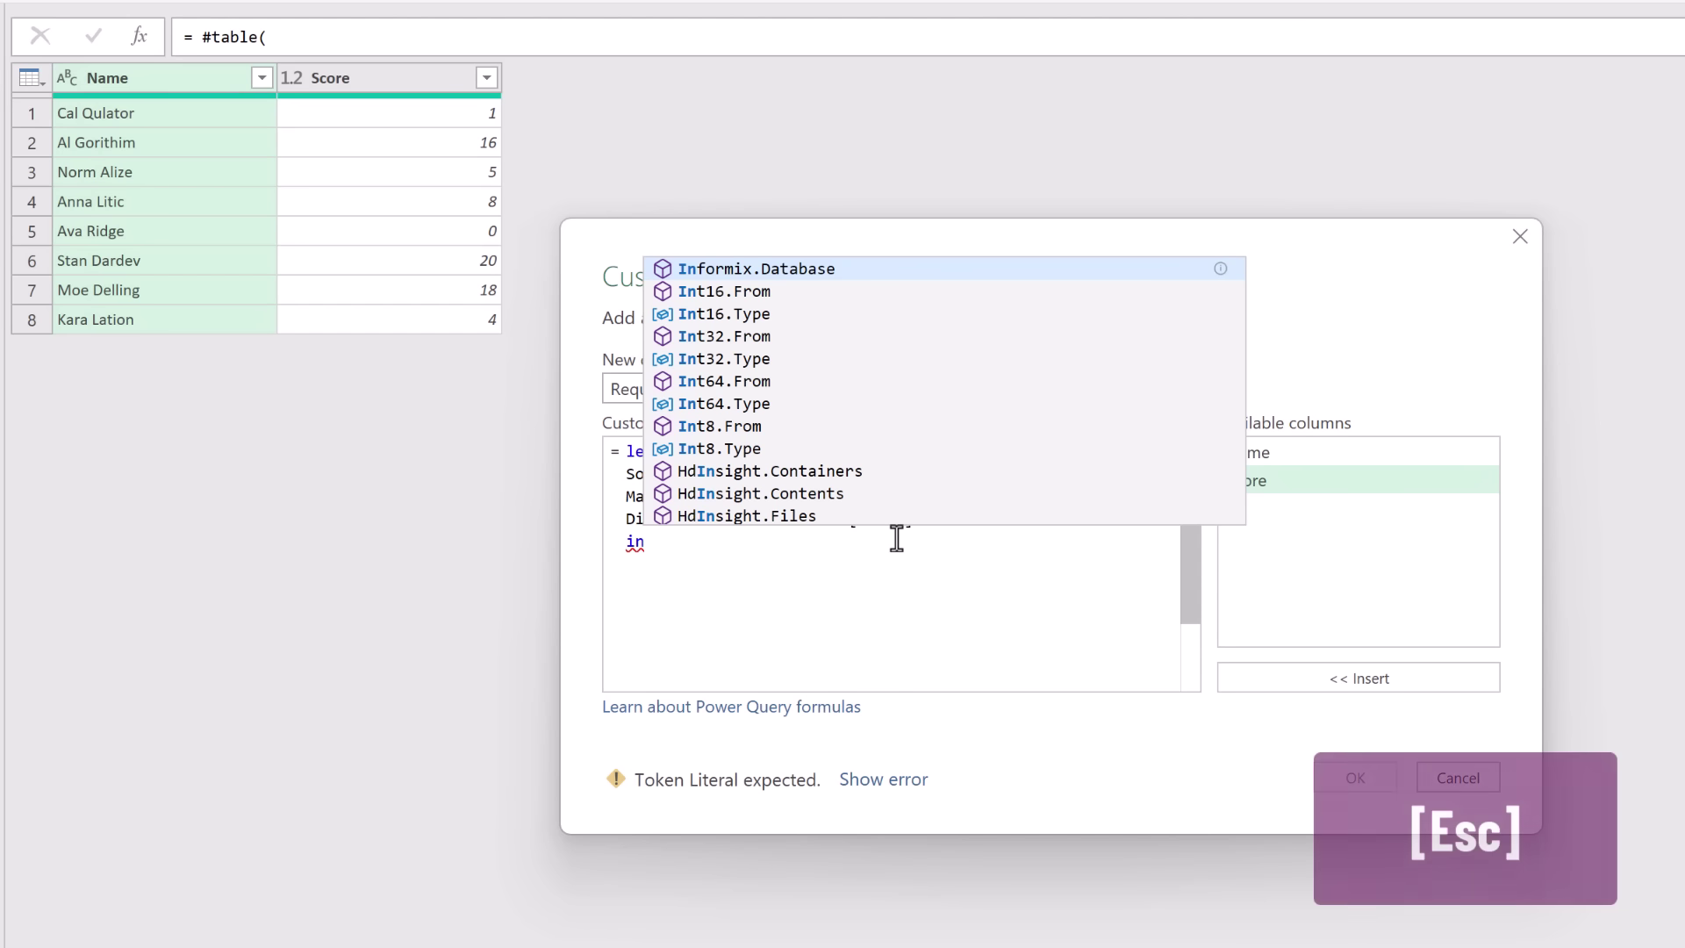
key(Escape)
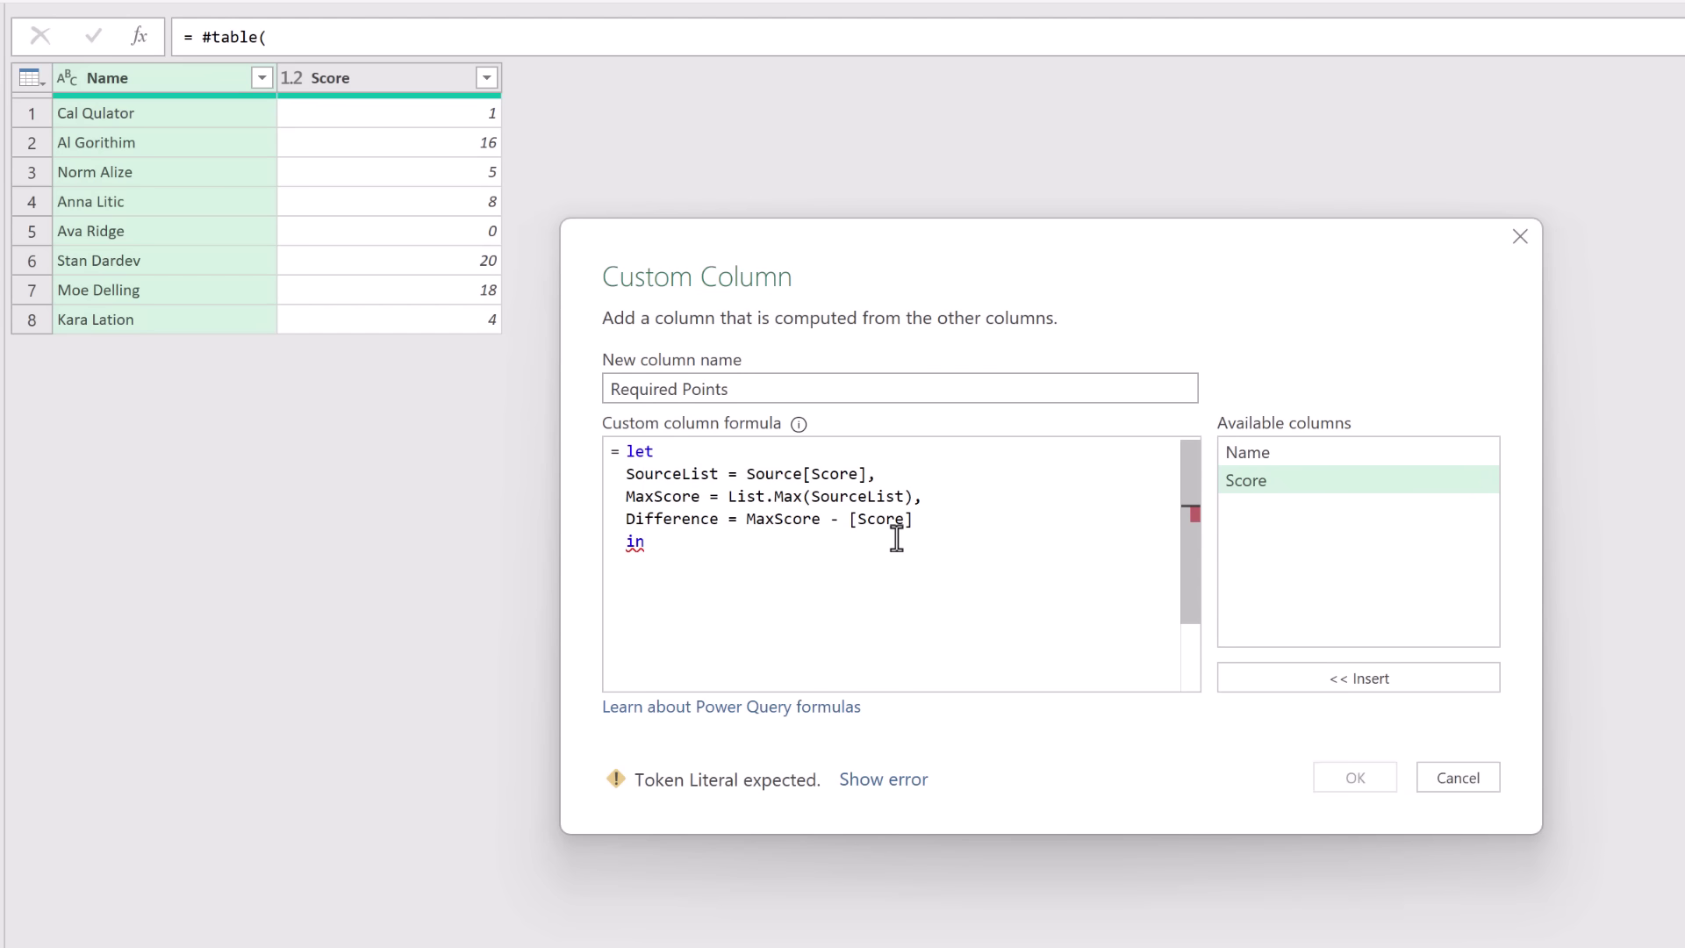
key(Return)
text(Di)
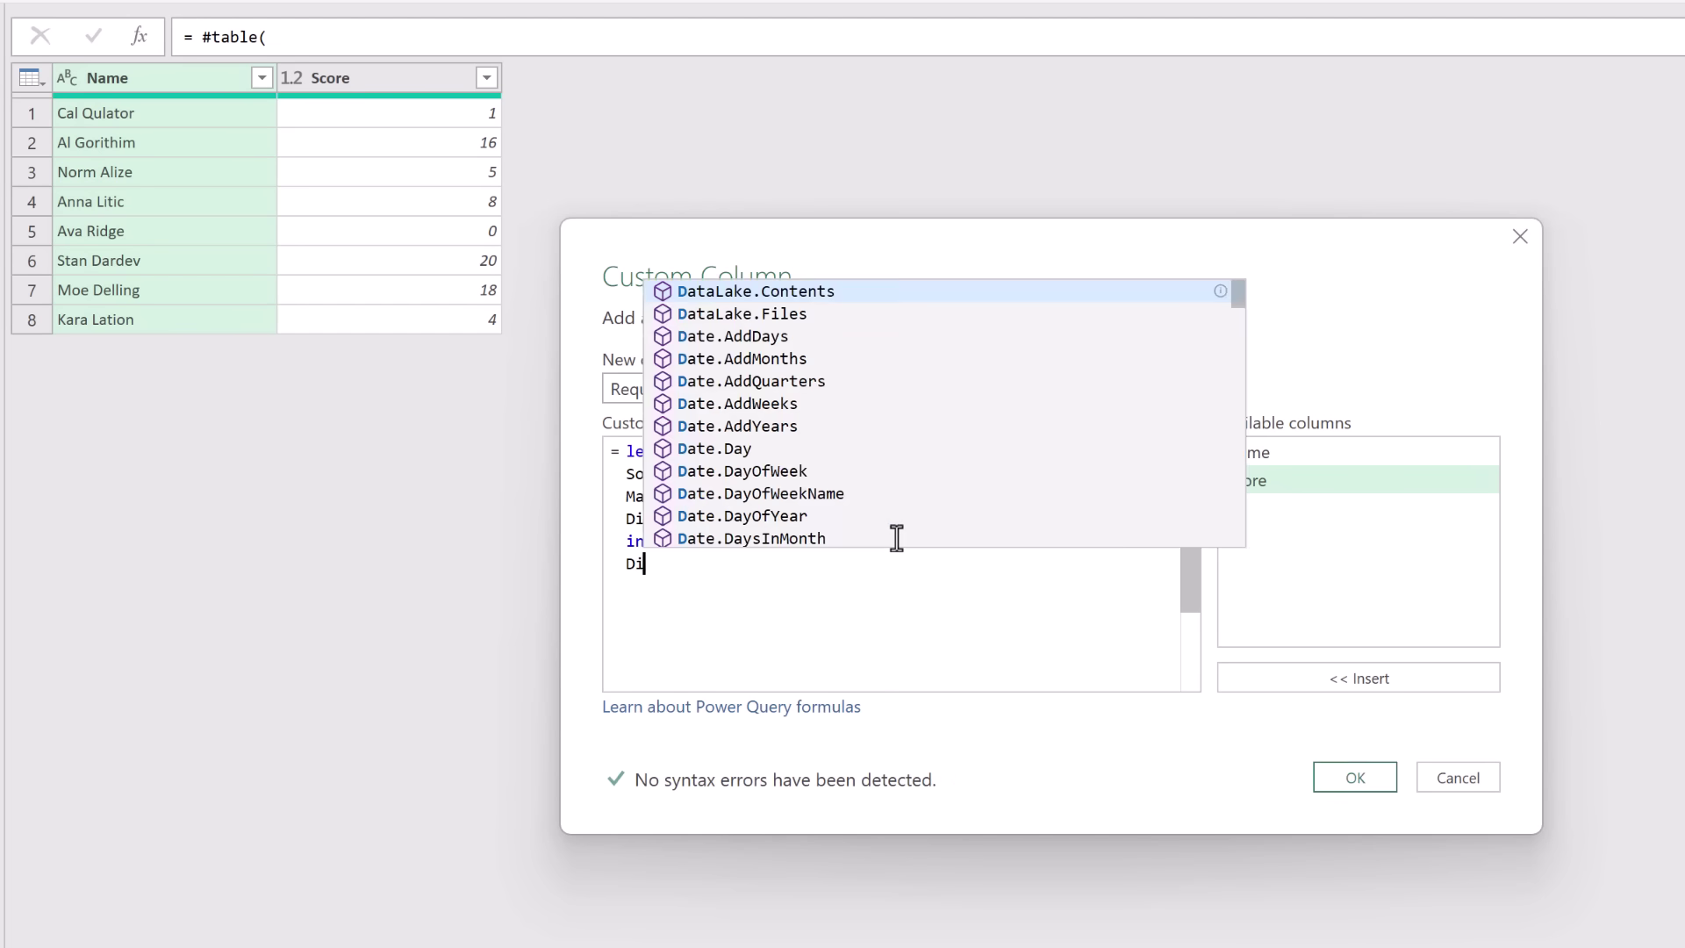
text(fference)
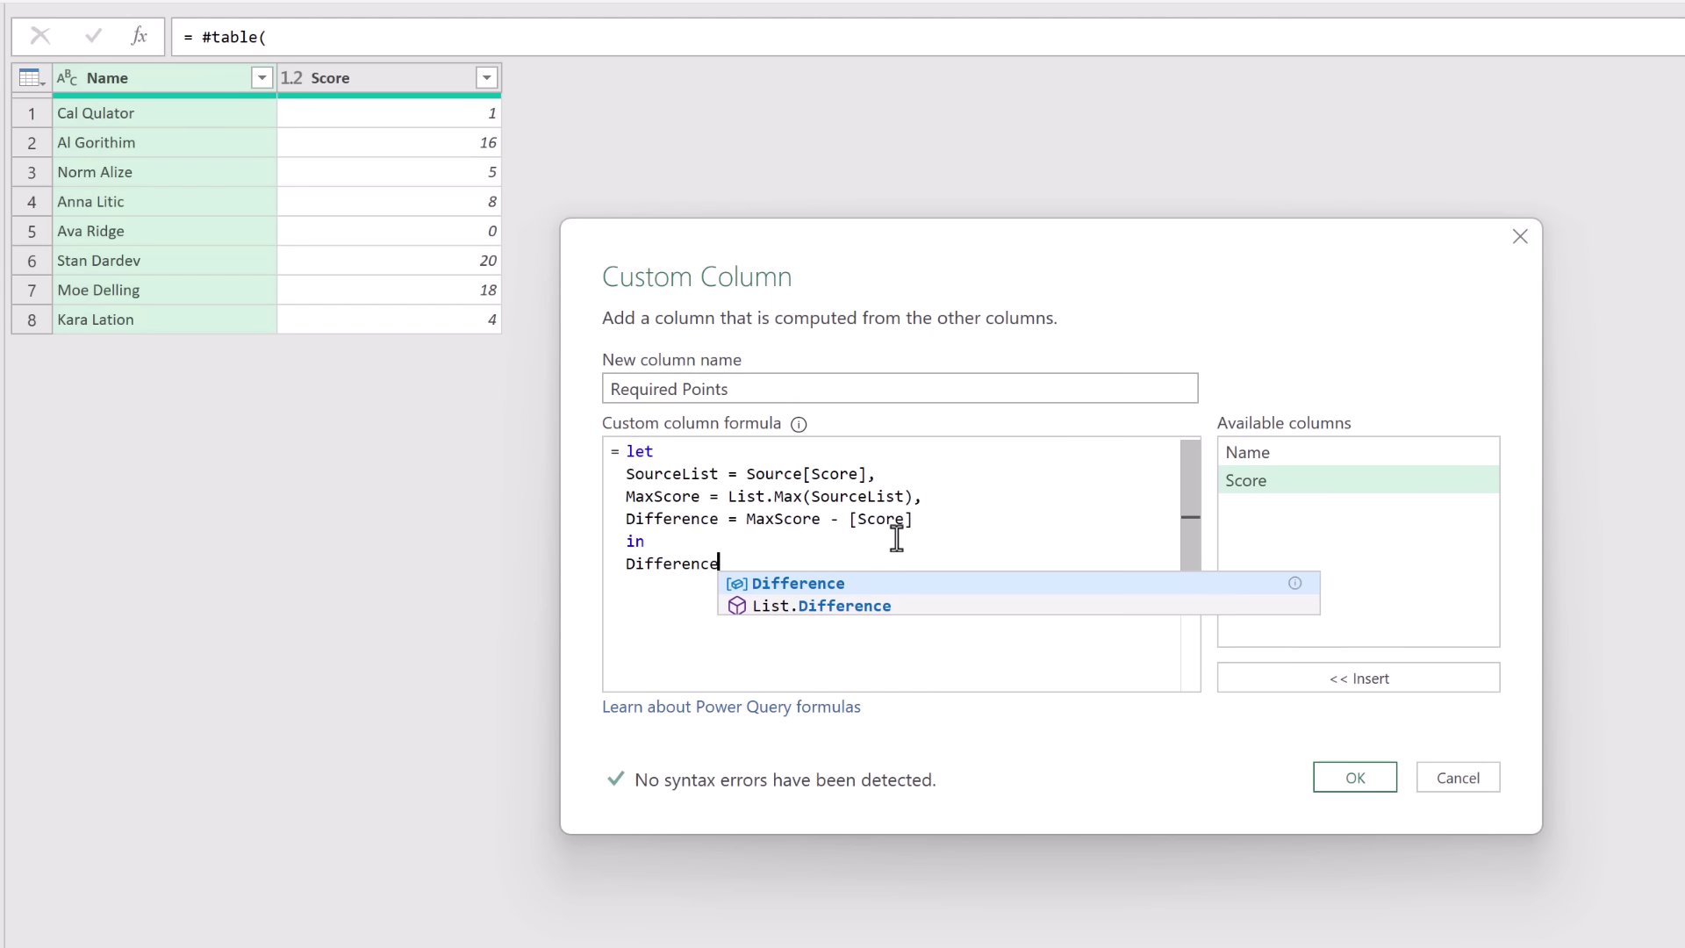
click(1322, 784)
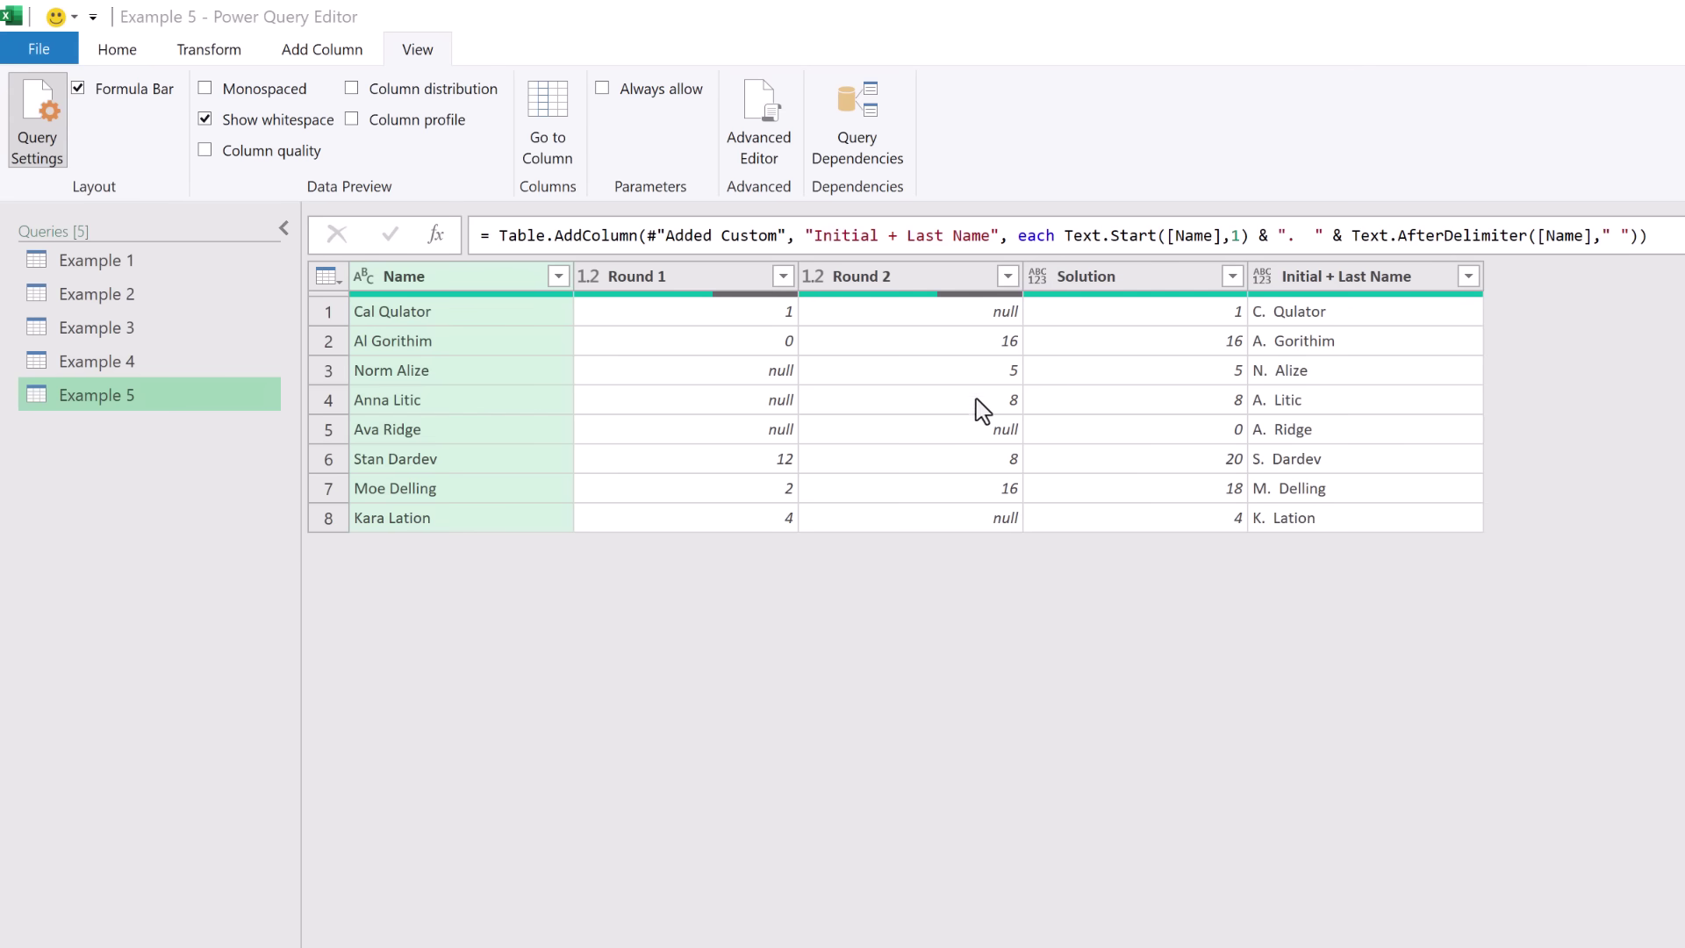
Step: Set the Solution column's data type to Decimal Number and delete the Changed Type step from the Example 5 query
click(1038, 279)
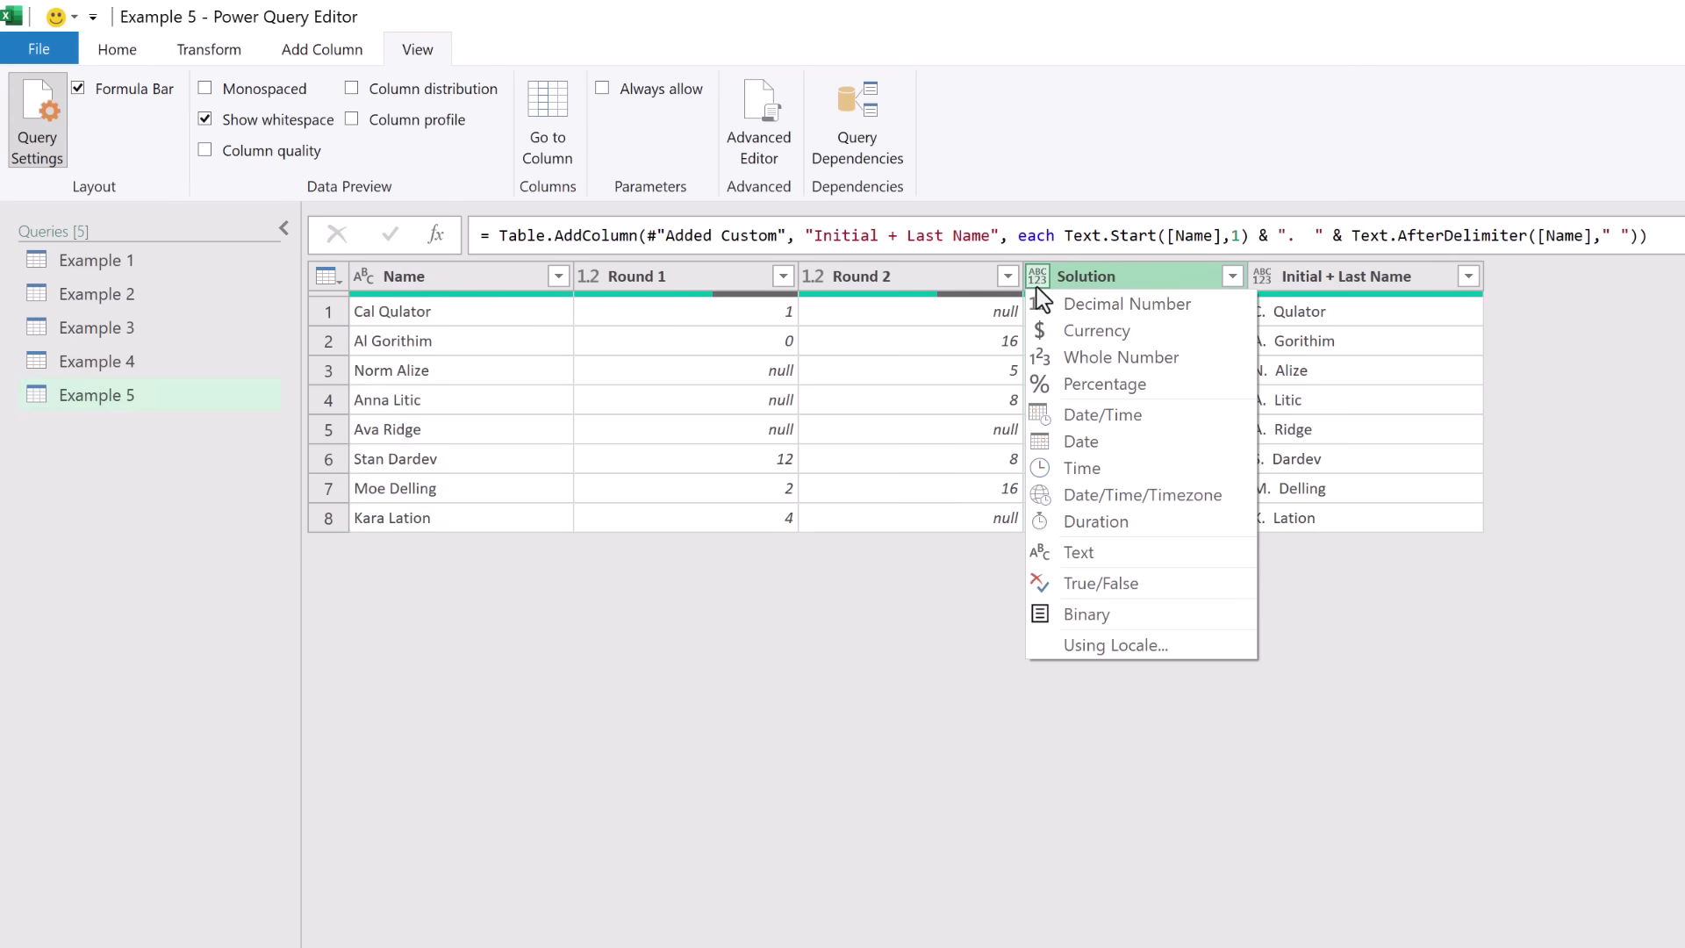
click(1048, 304)
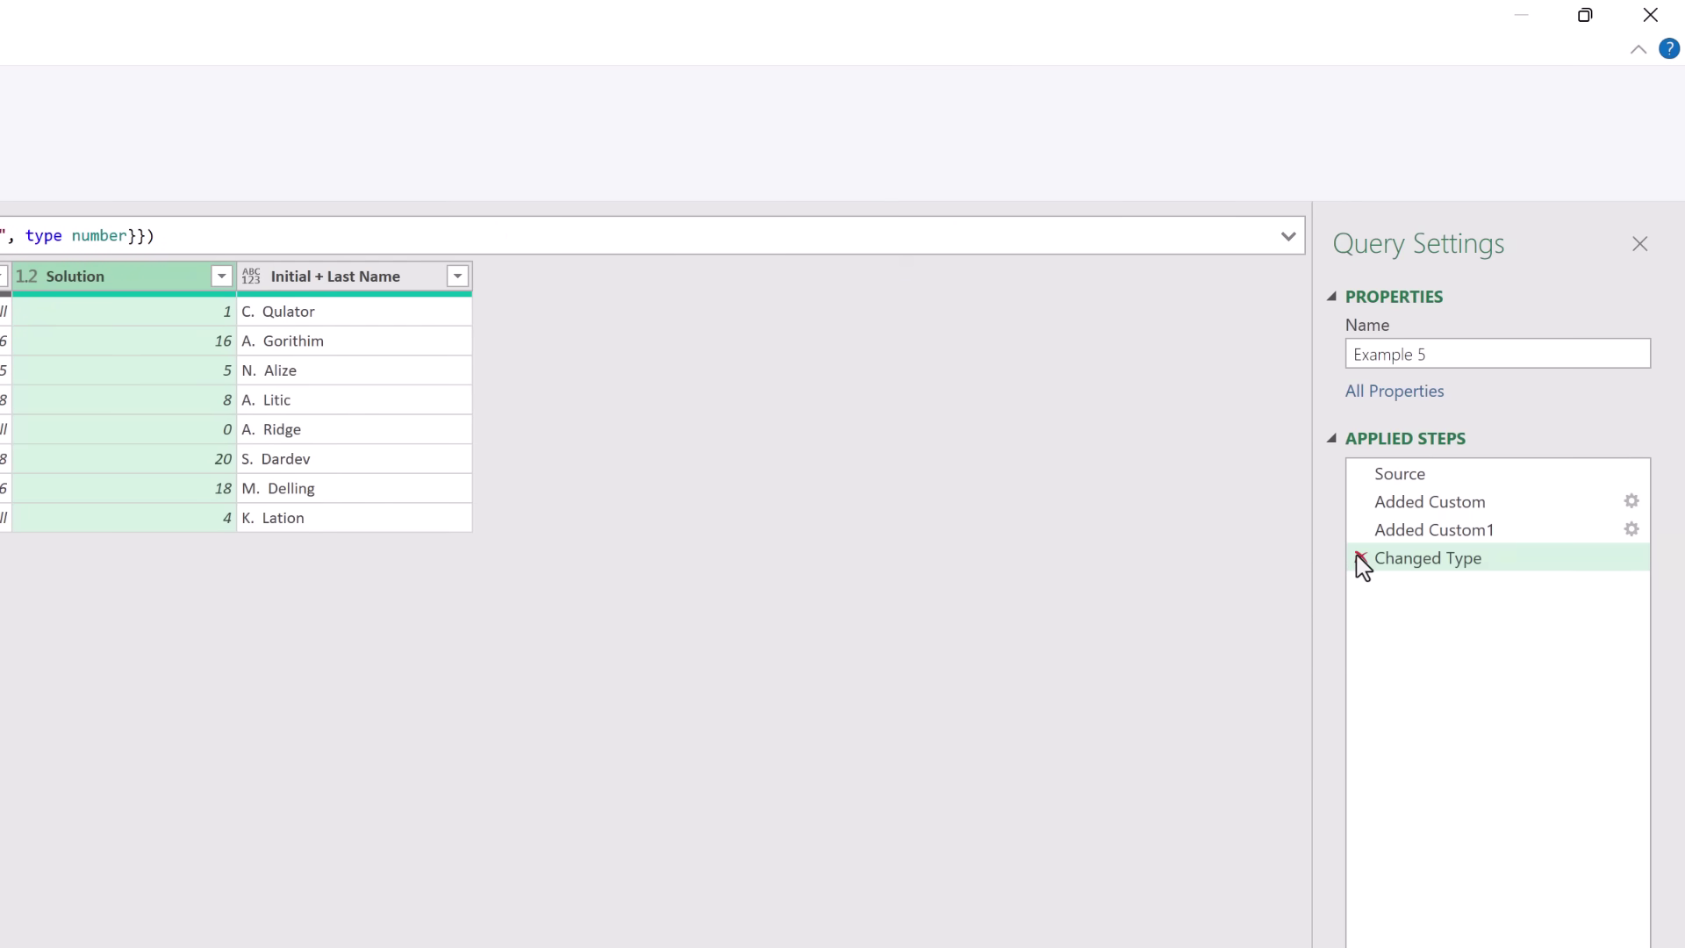
click(1359, 558)
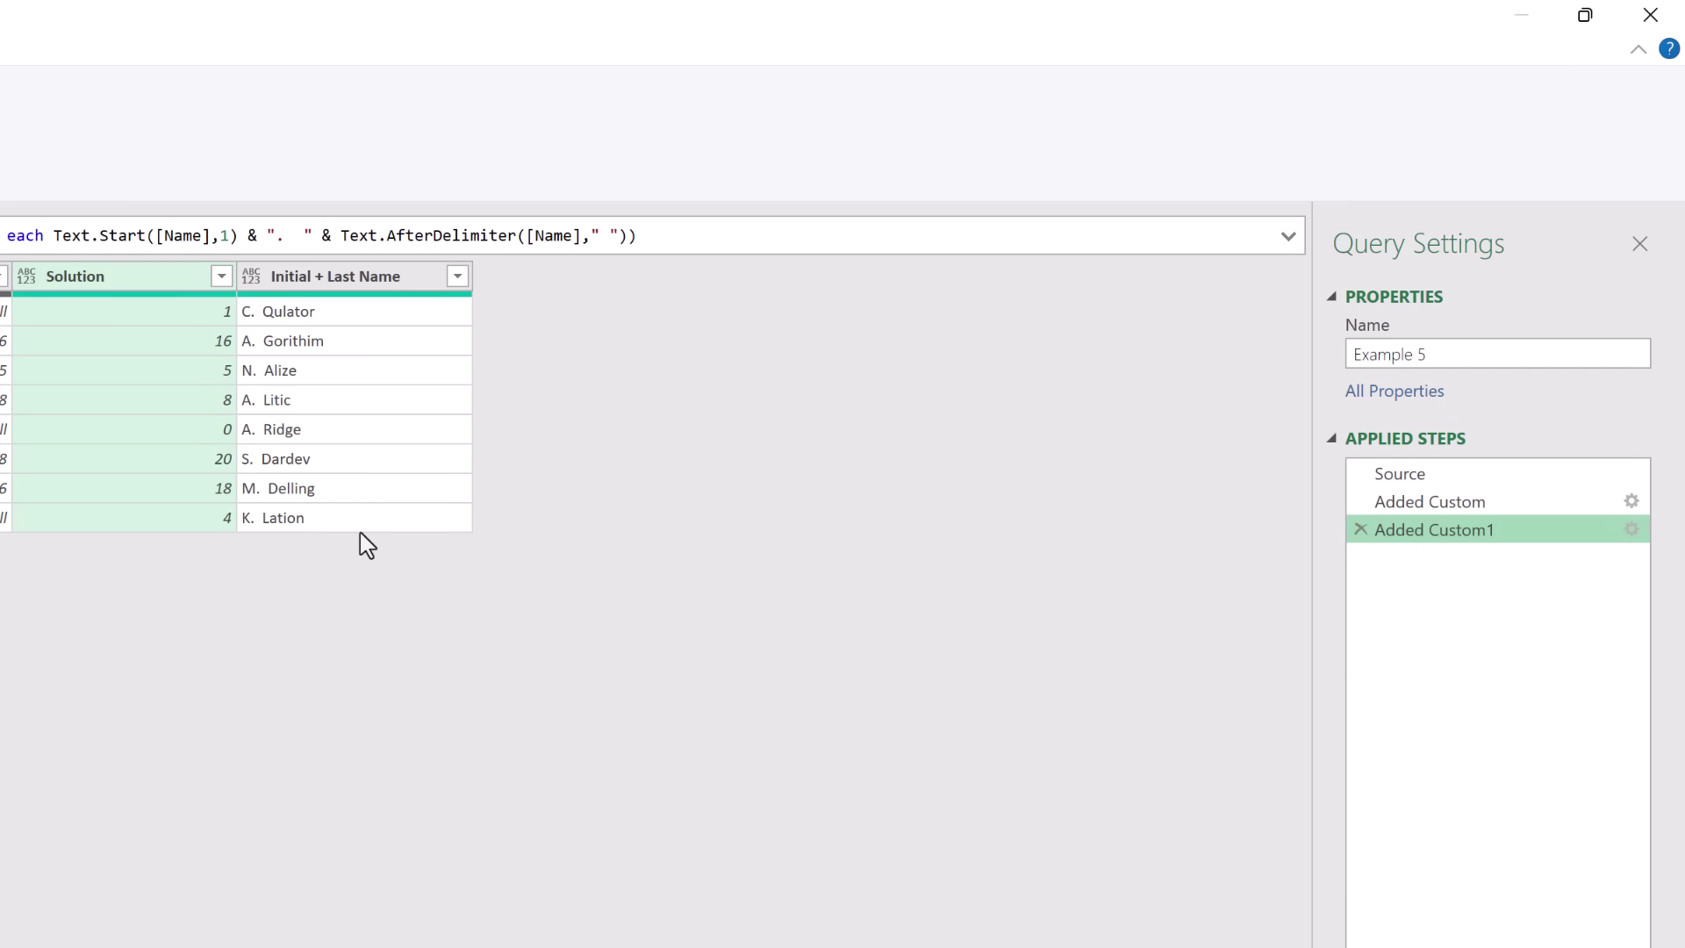
Step: In the Added Custom step, add type number as the last Table.AddColumn argument for the Solution column
drag(1385, 497, 1340, 503)
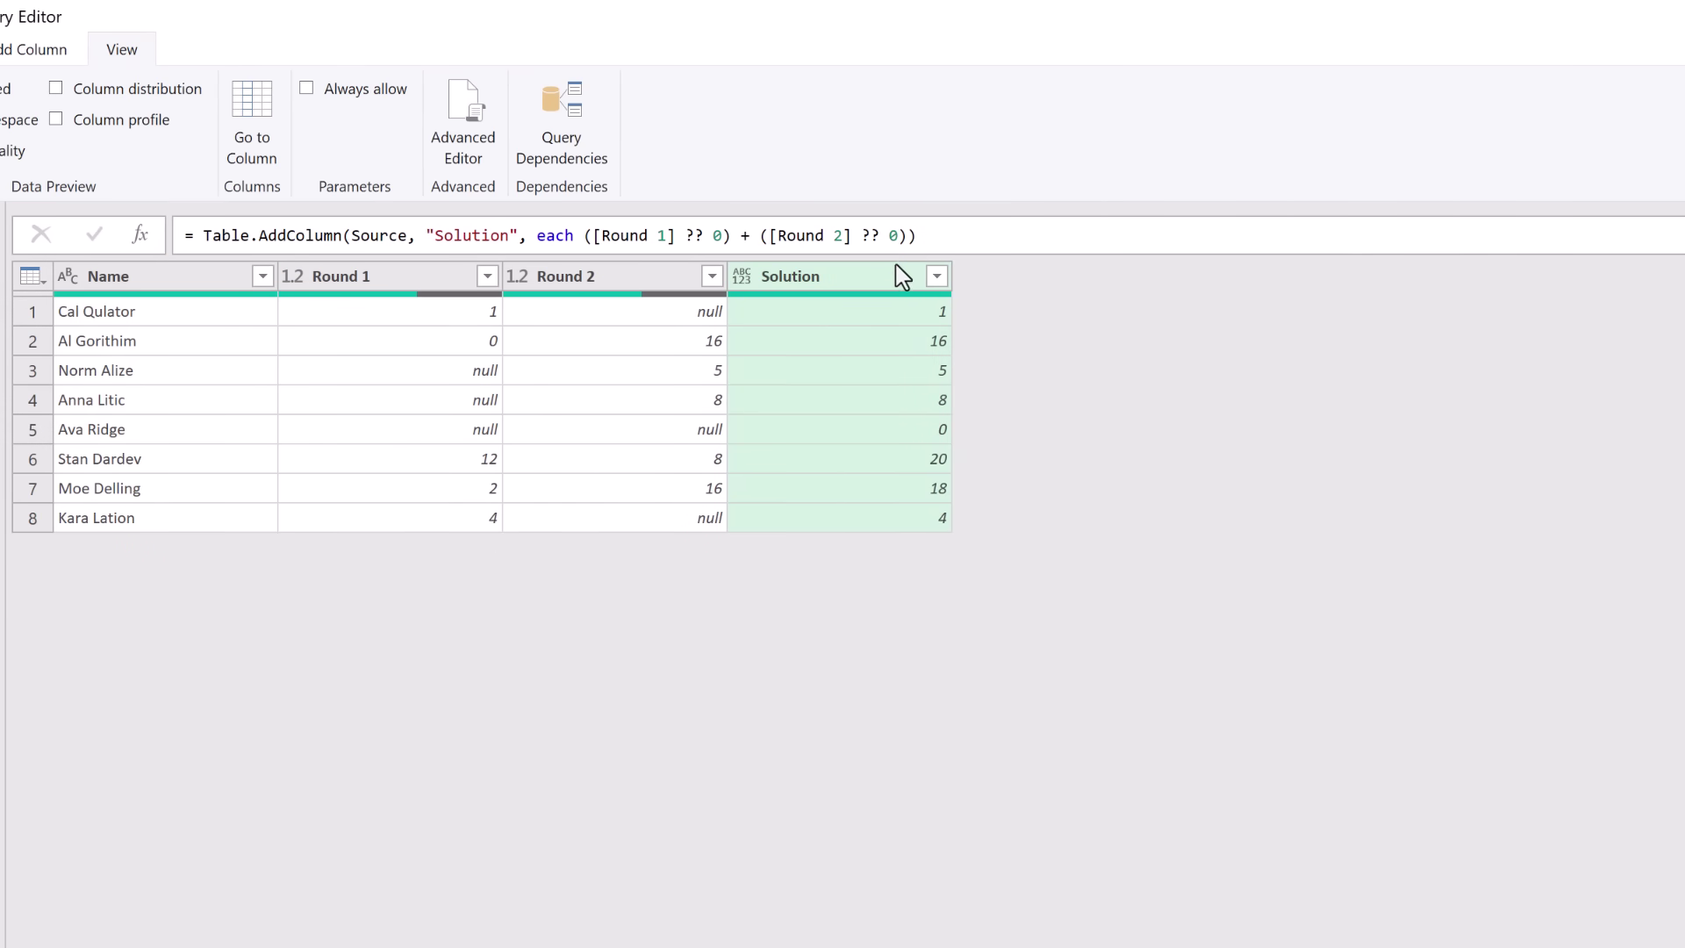
click(907, 236)
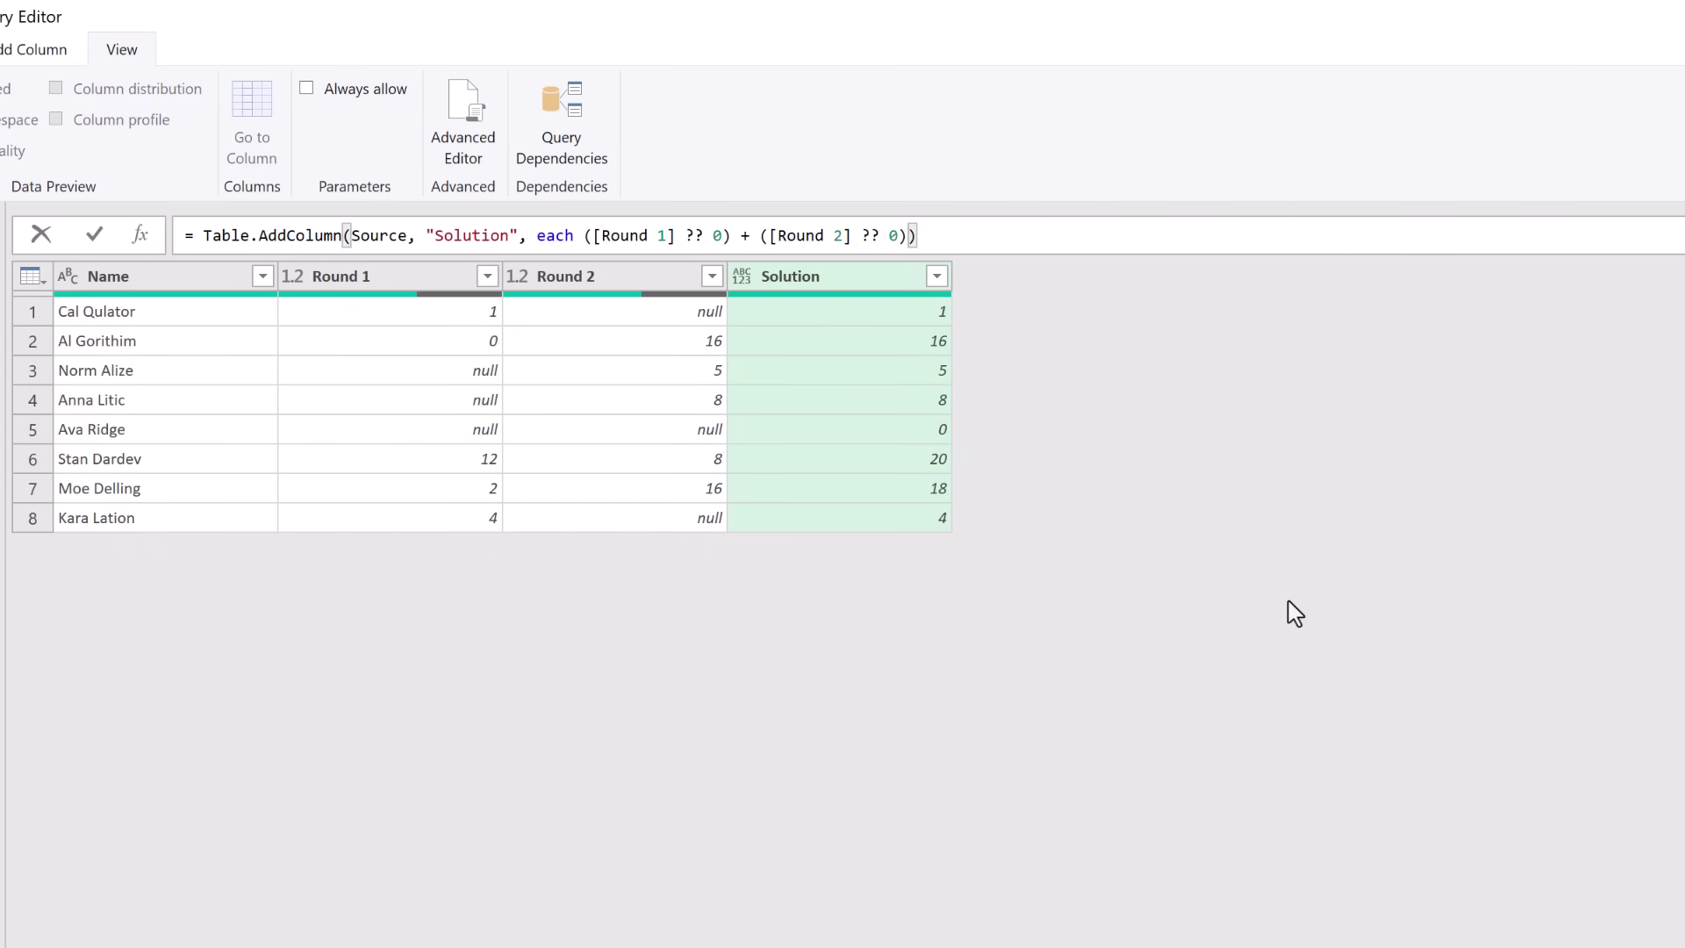
text(,)
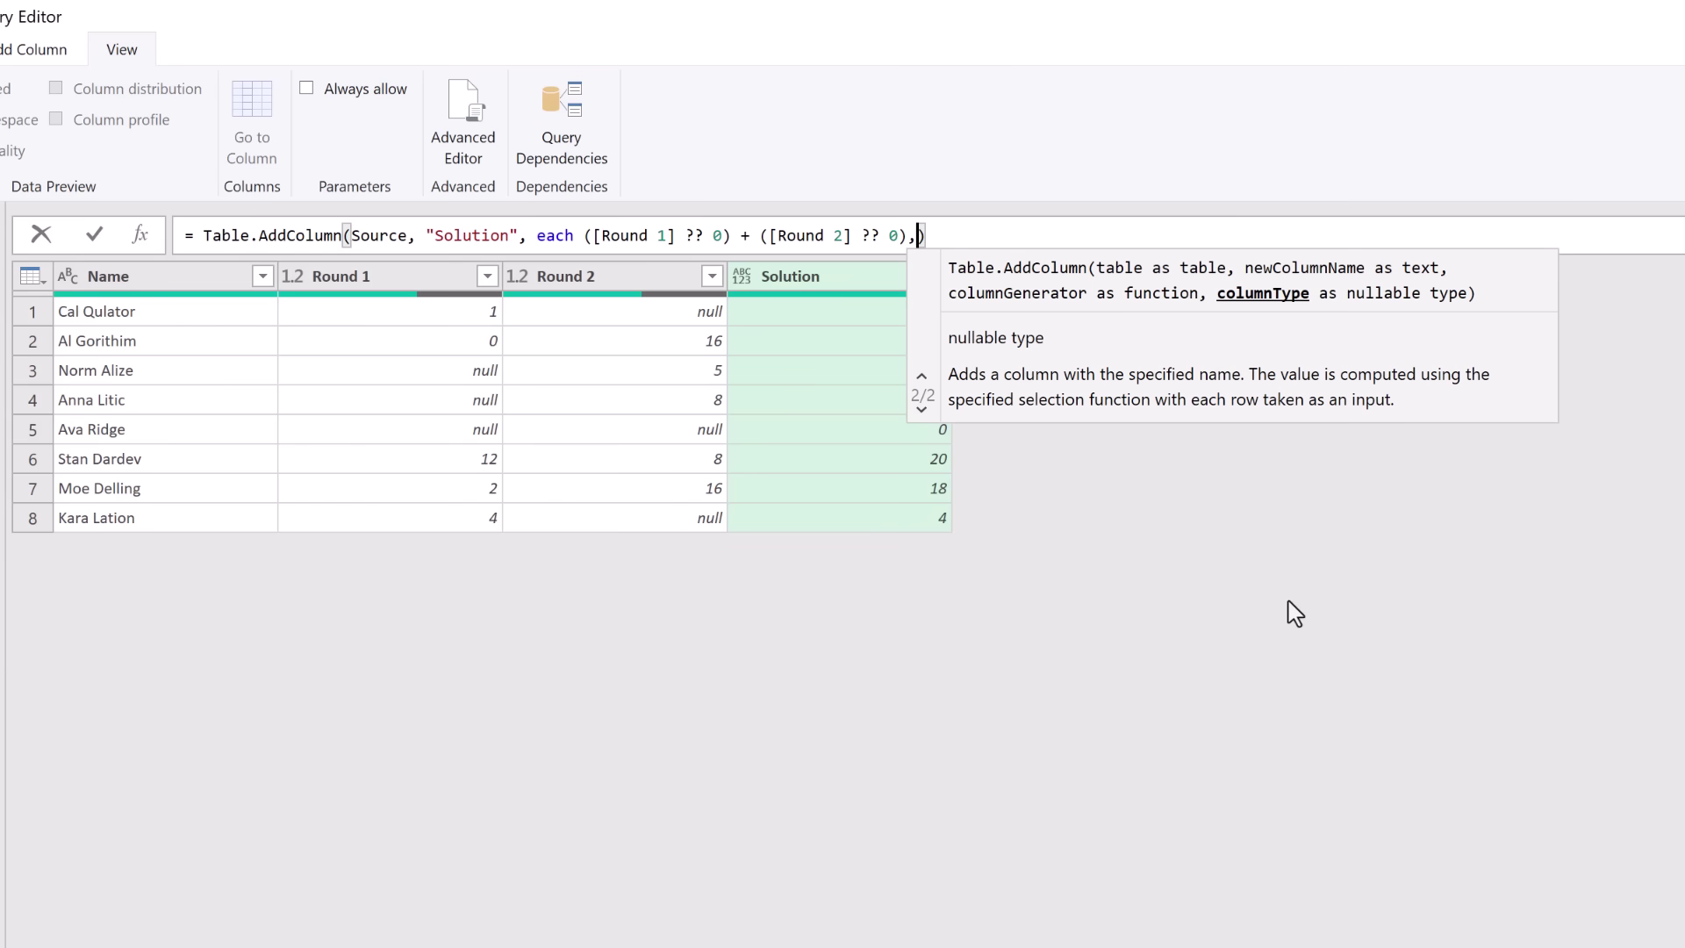
text(type )
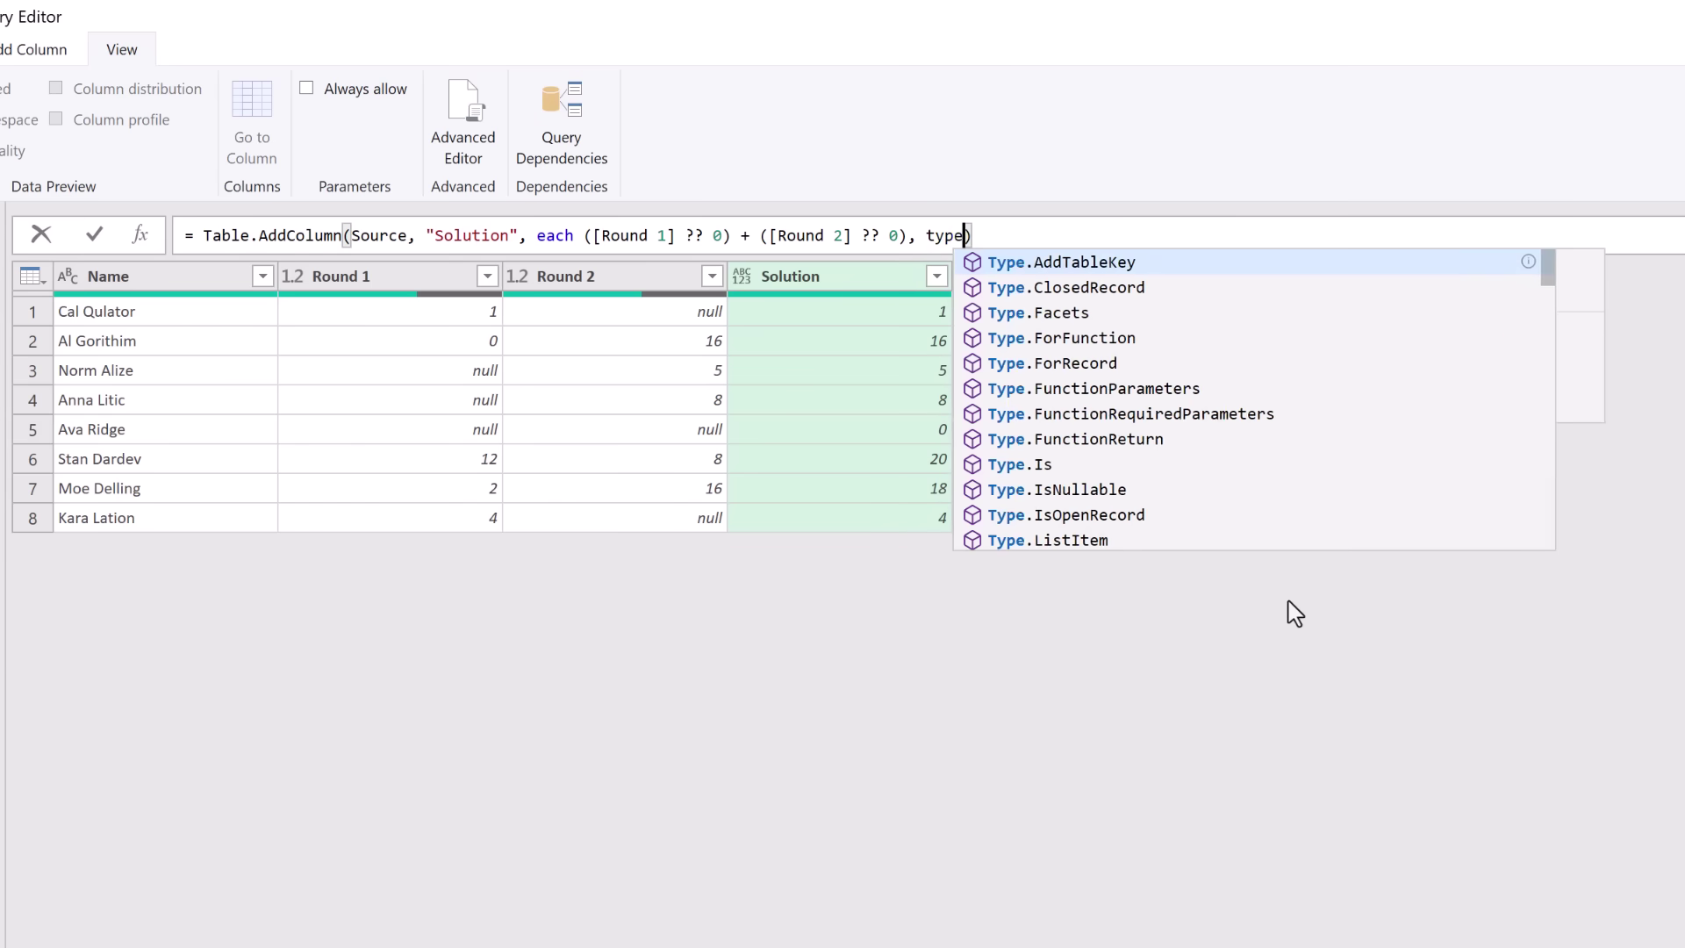
text(number)
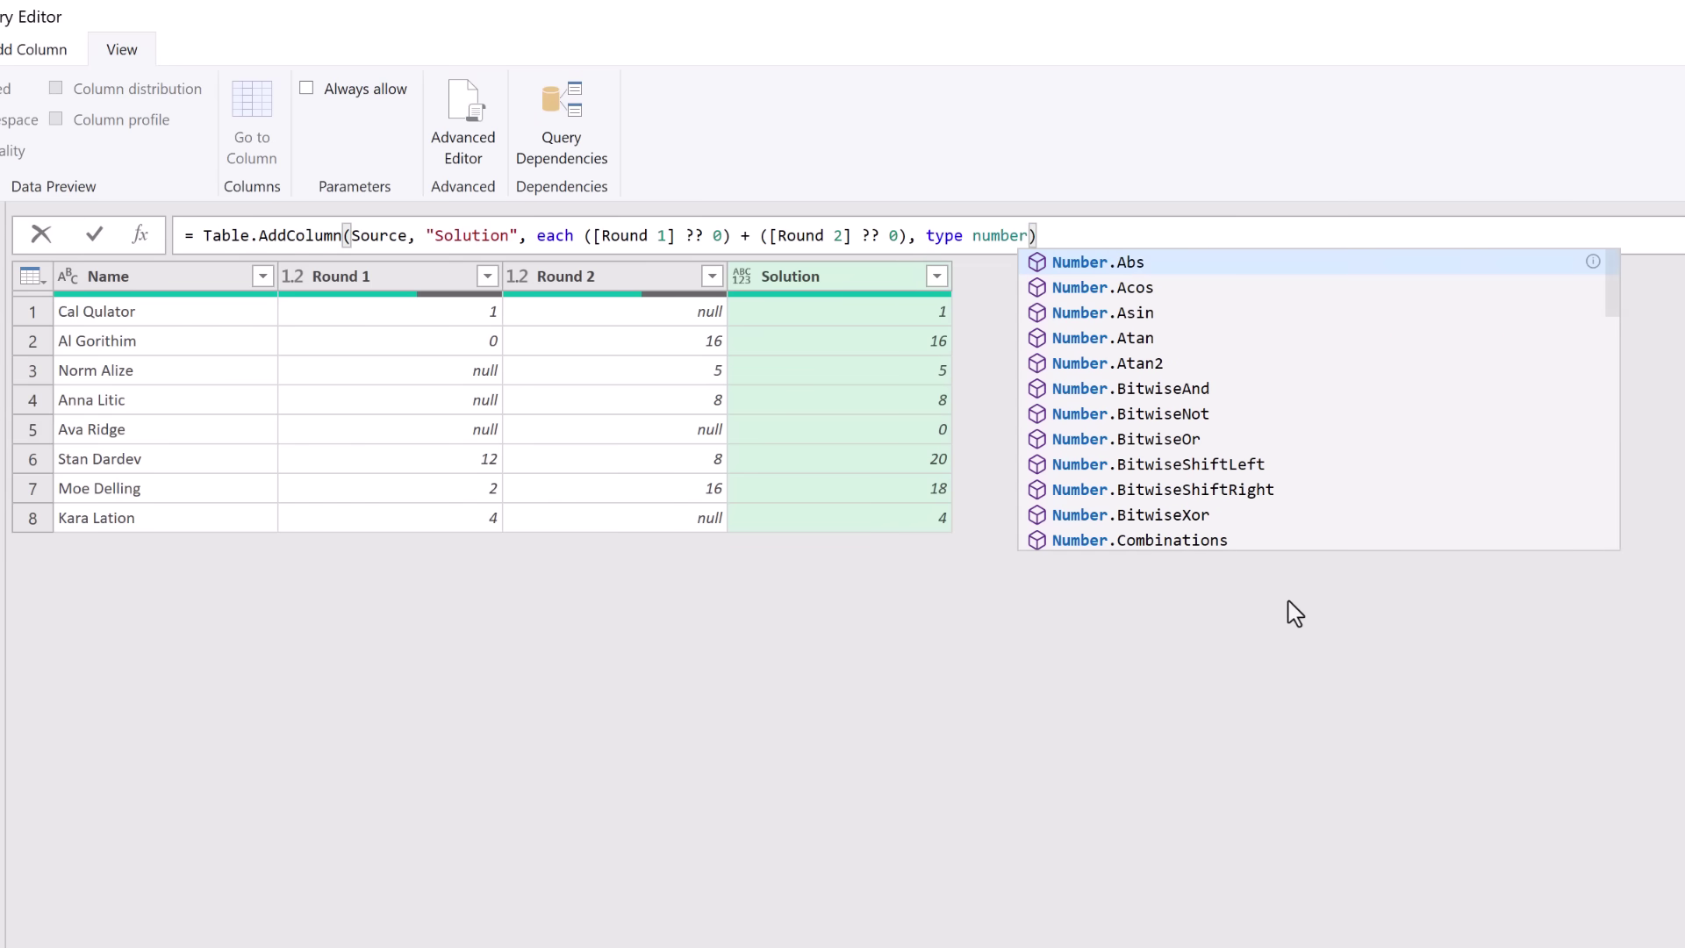
key(Return)
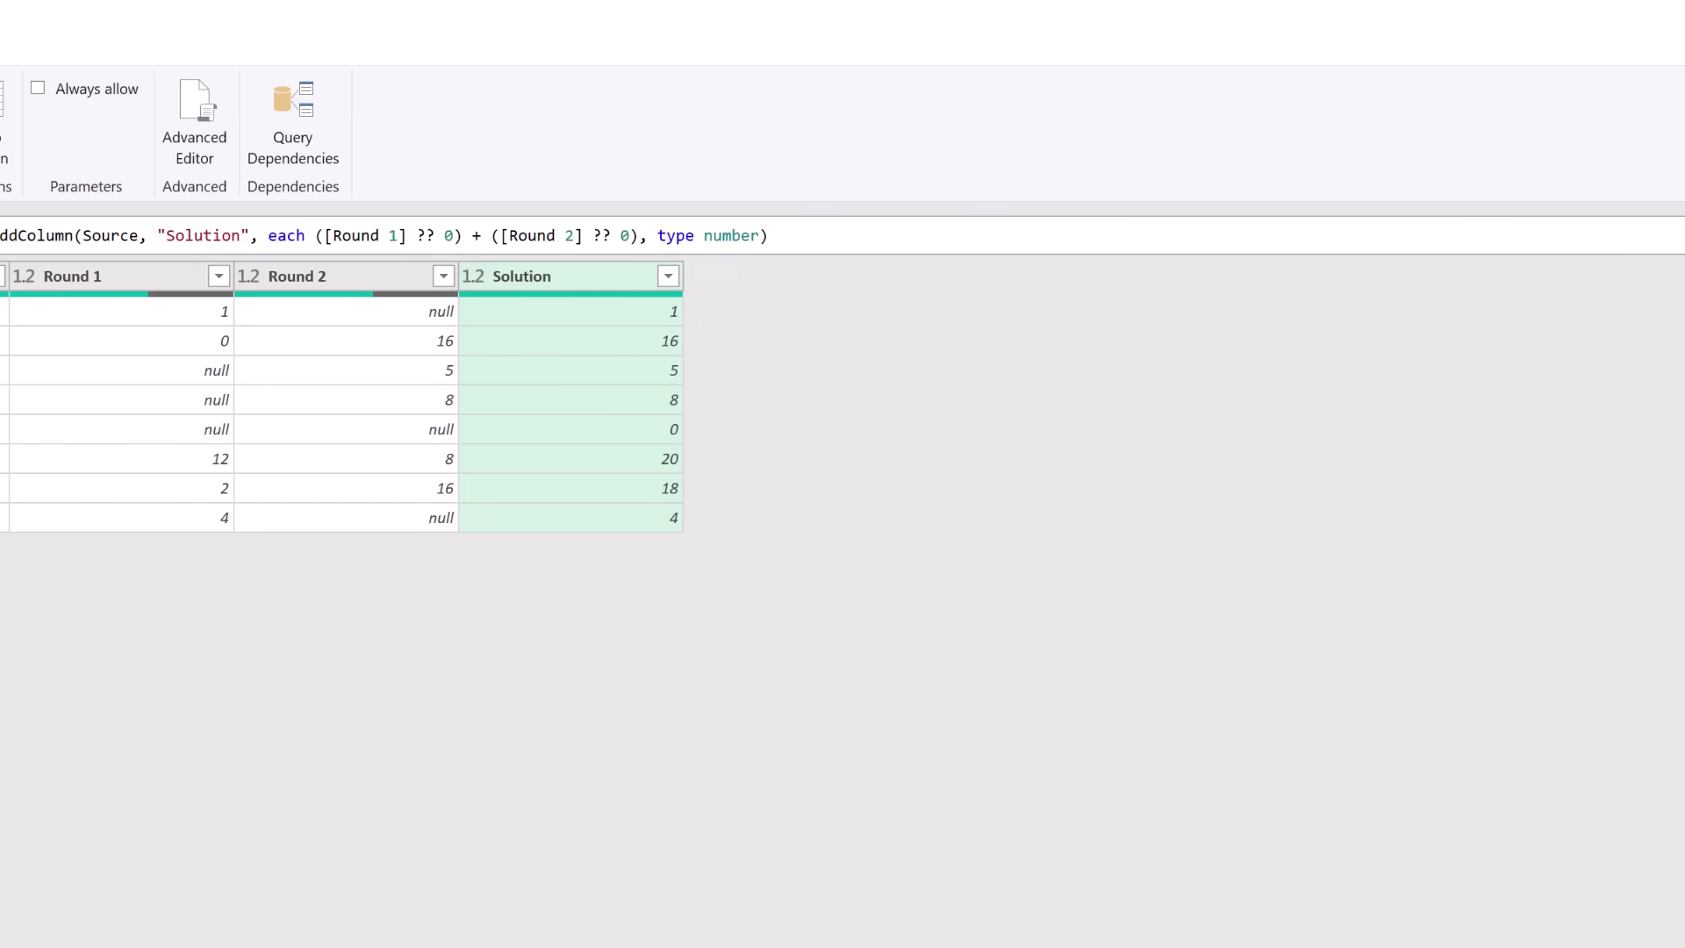
Step: In the Added Custom1 step, add type number as the last Table.AddColumn argument for the Initial + Last Name column
click(1370, 529)
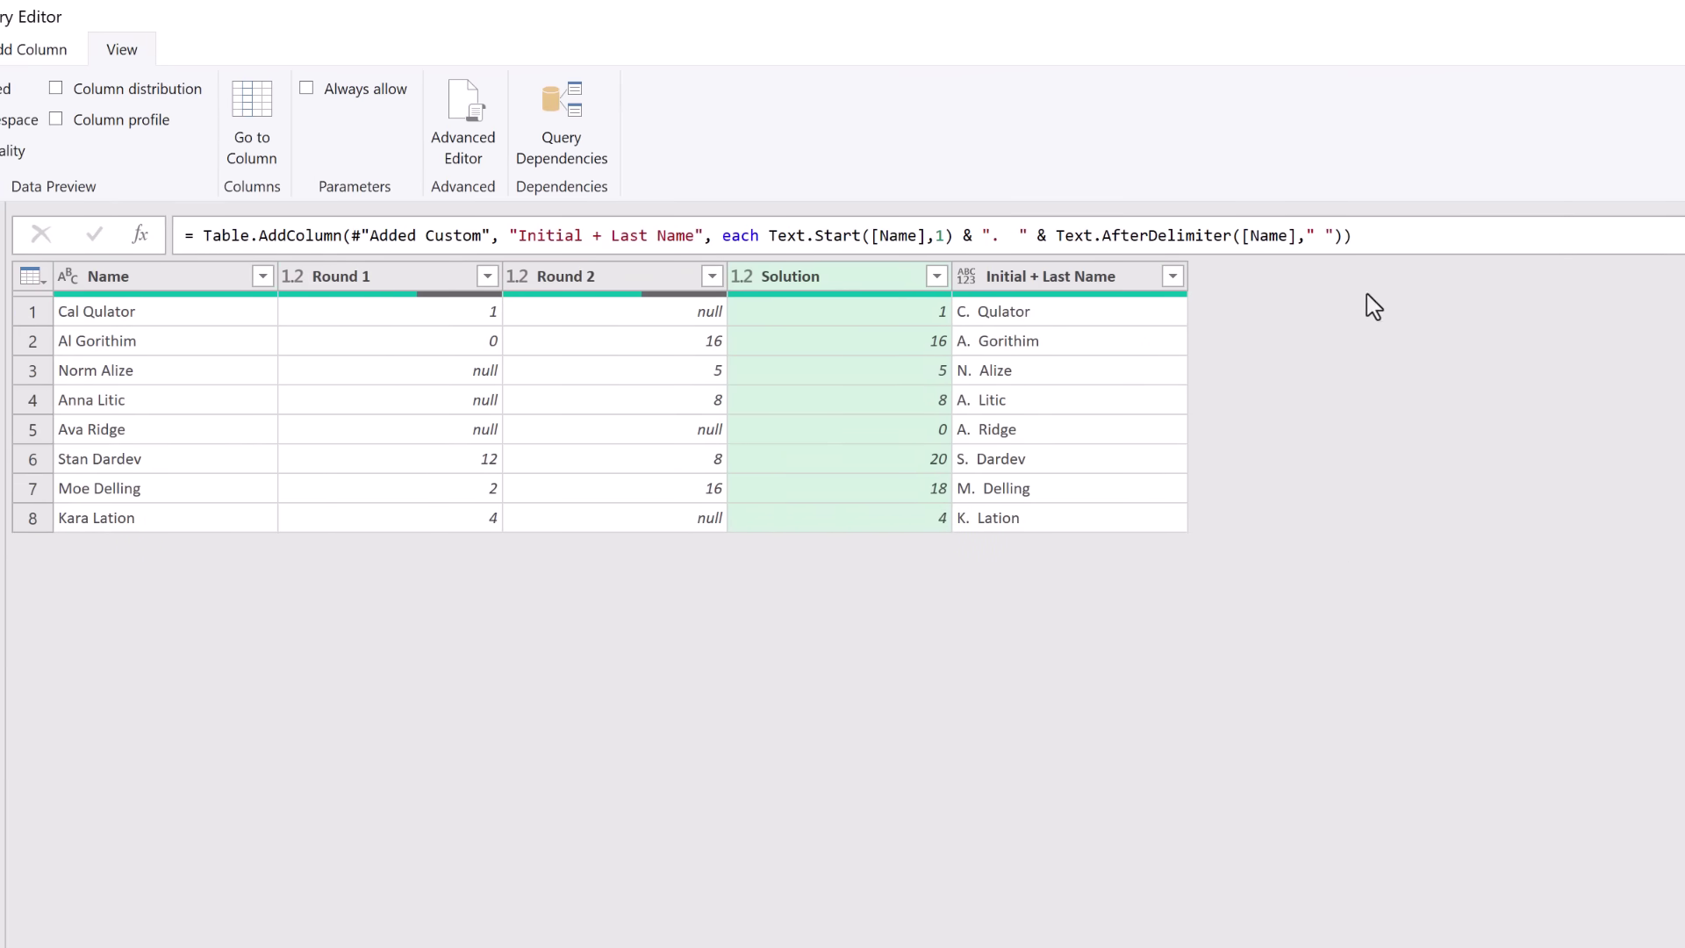
click(1347, 235)
text(,)
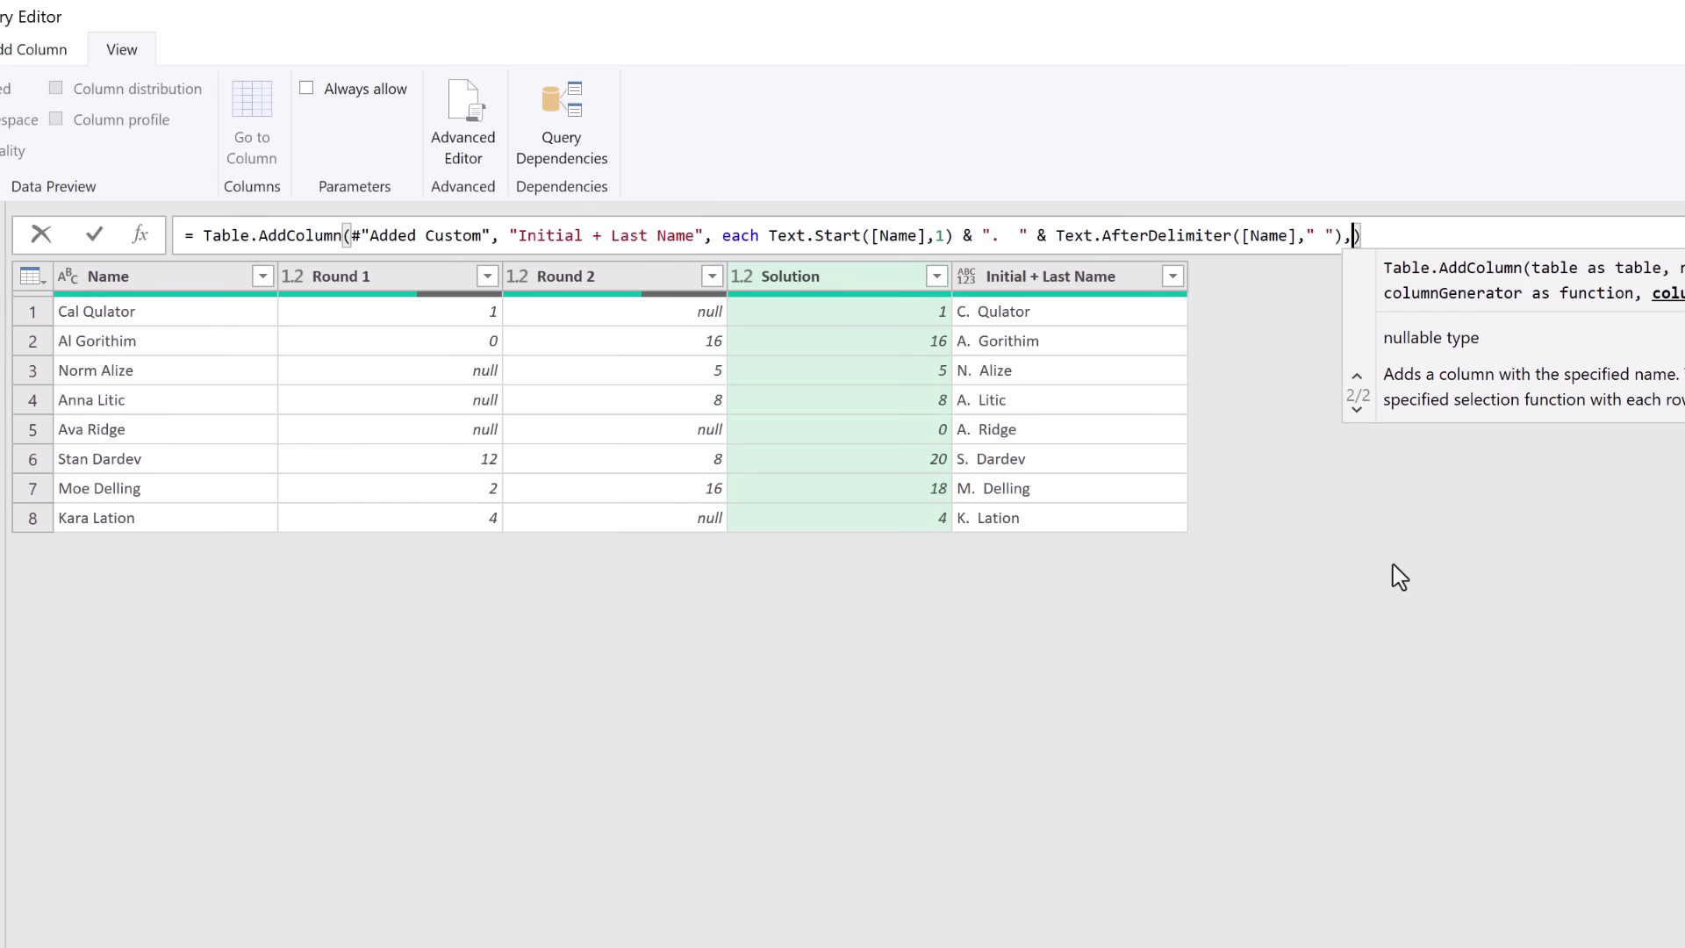
text(type number)
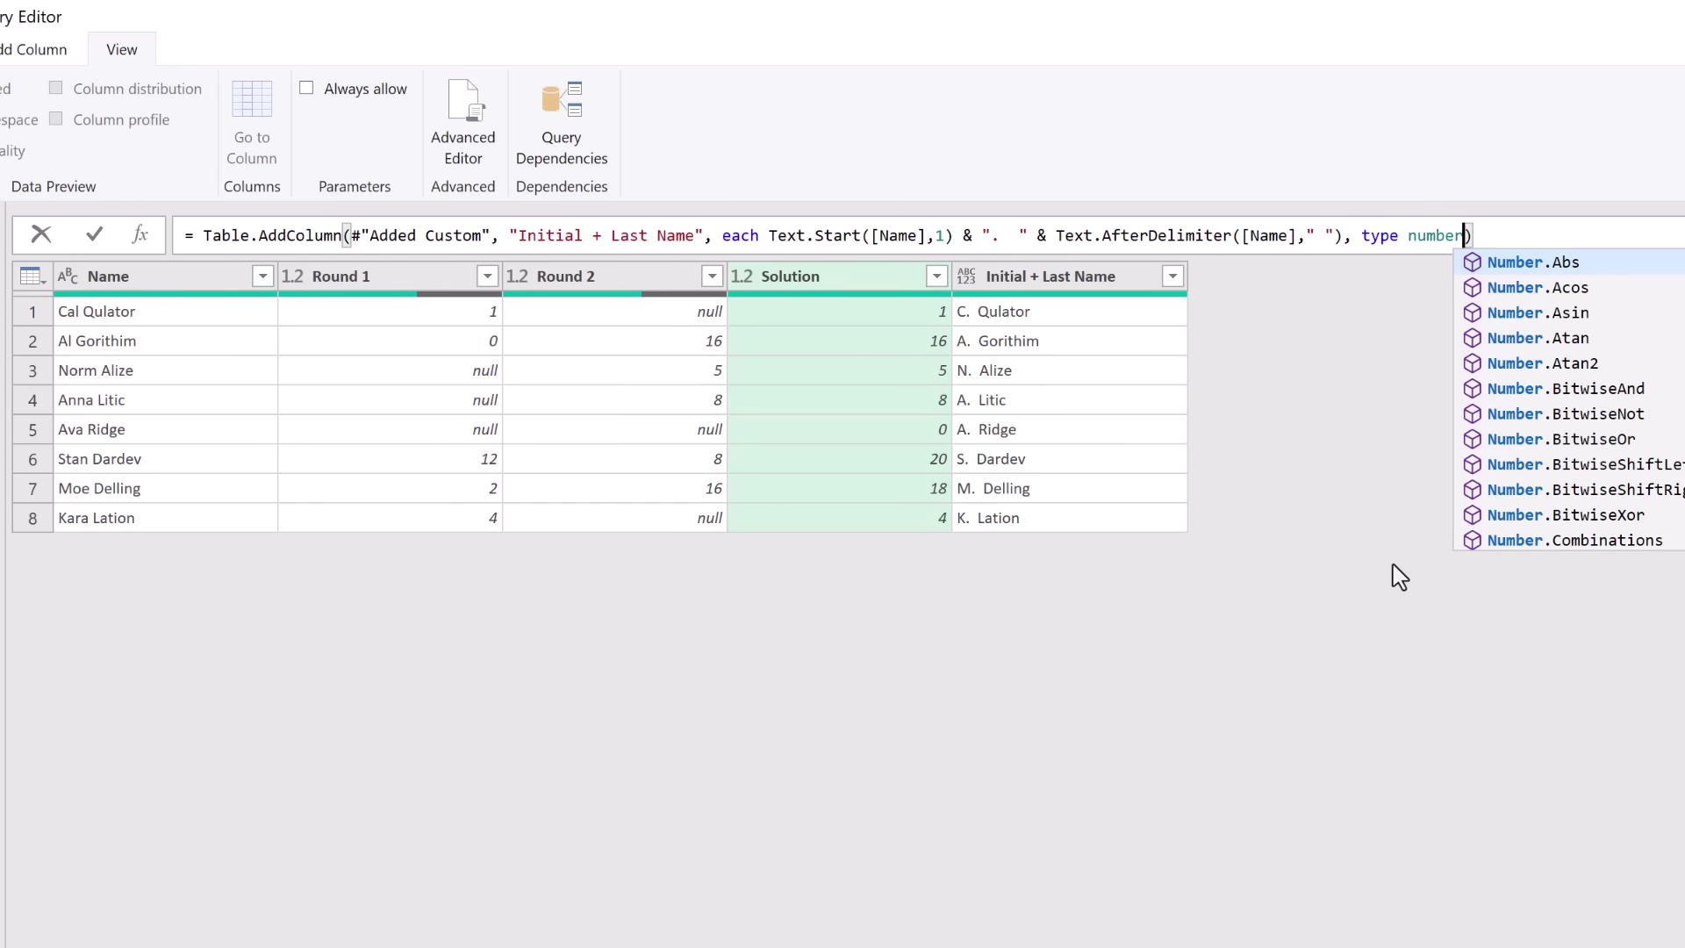
click(1352, 553)
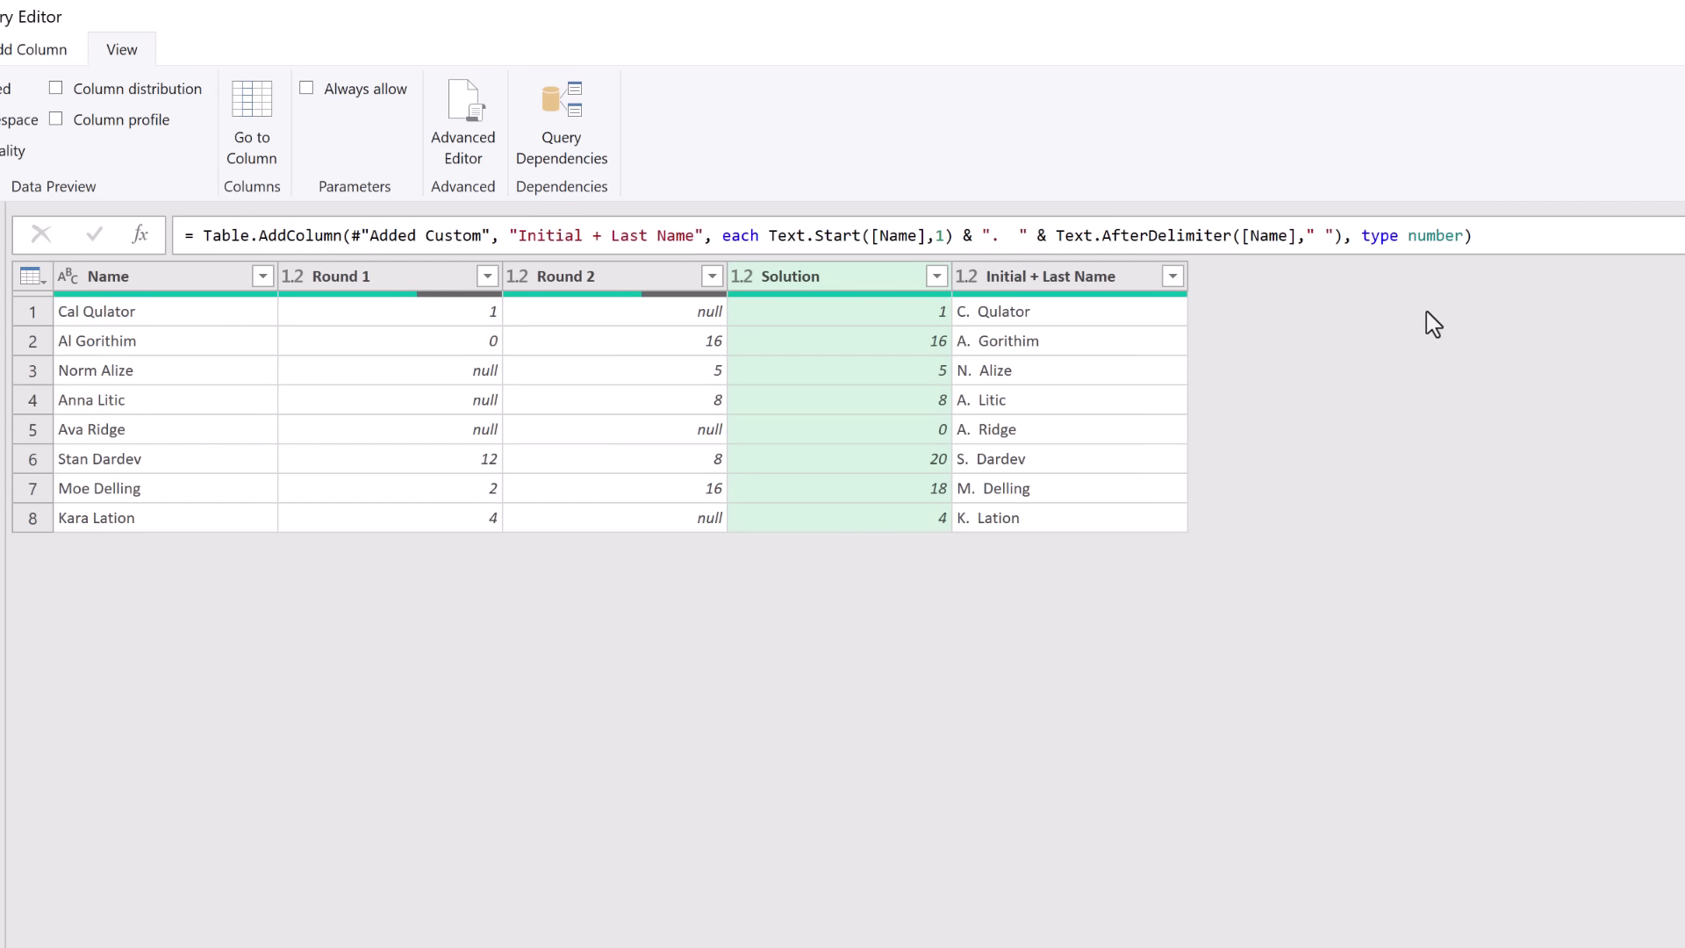
Step: Change the Initial + Last Name column's type argument in the Table.AddColumn formula to type text
drag(1408, 235, 1464, 235)
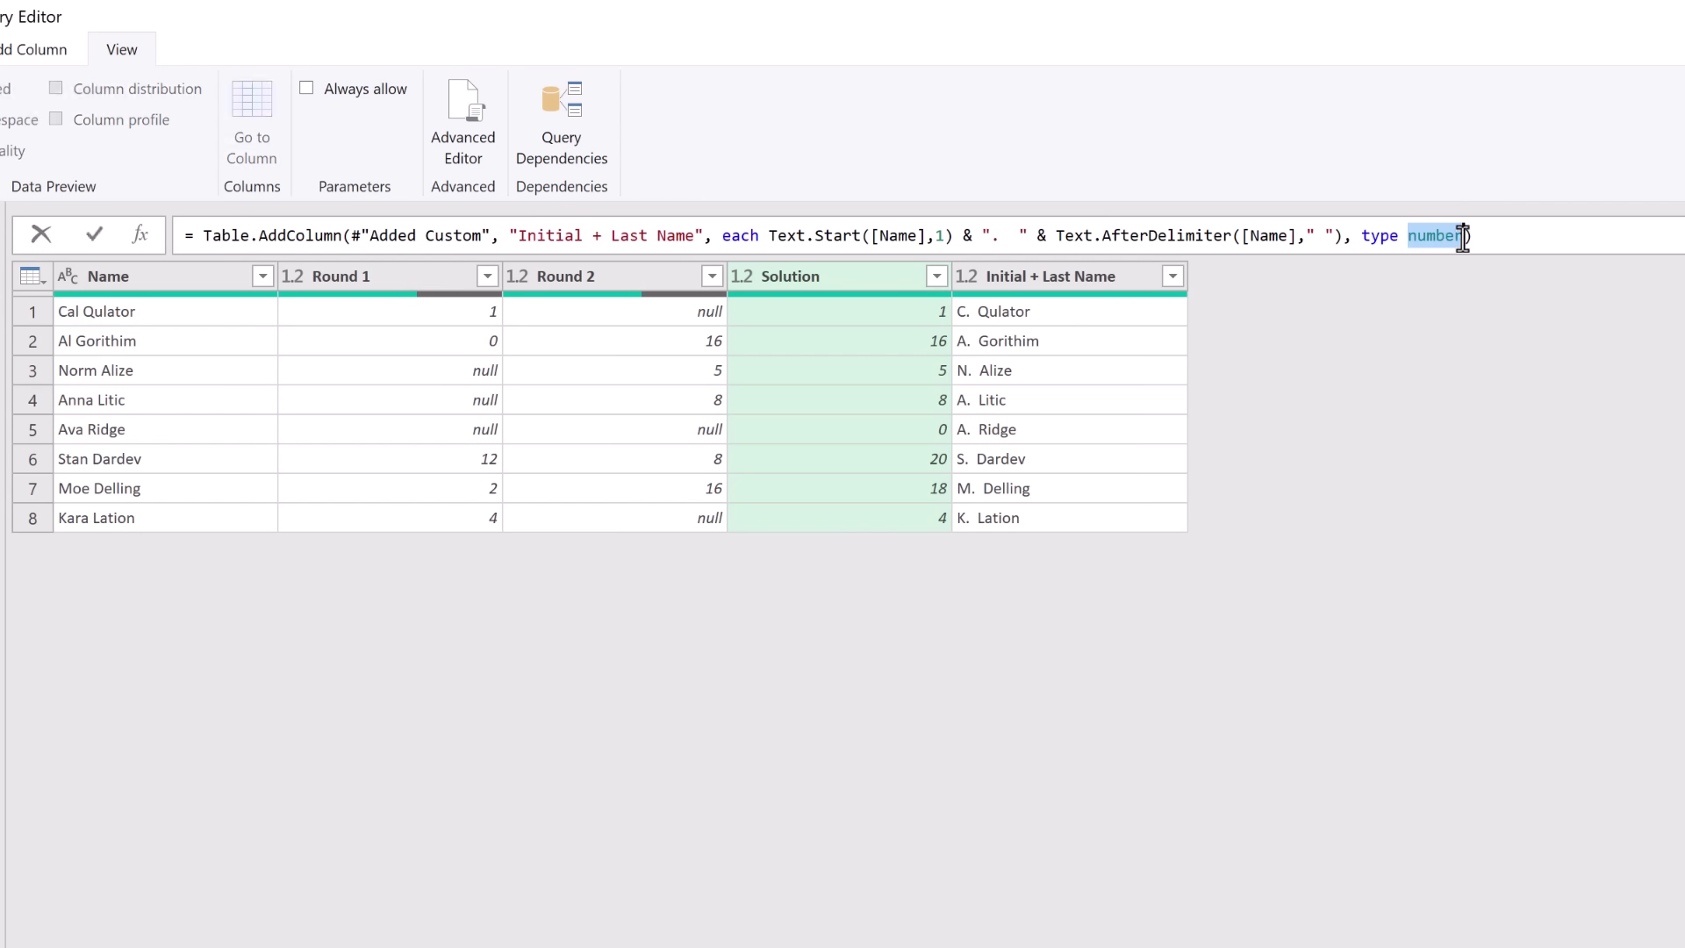
text(text)
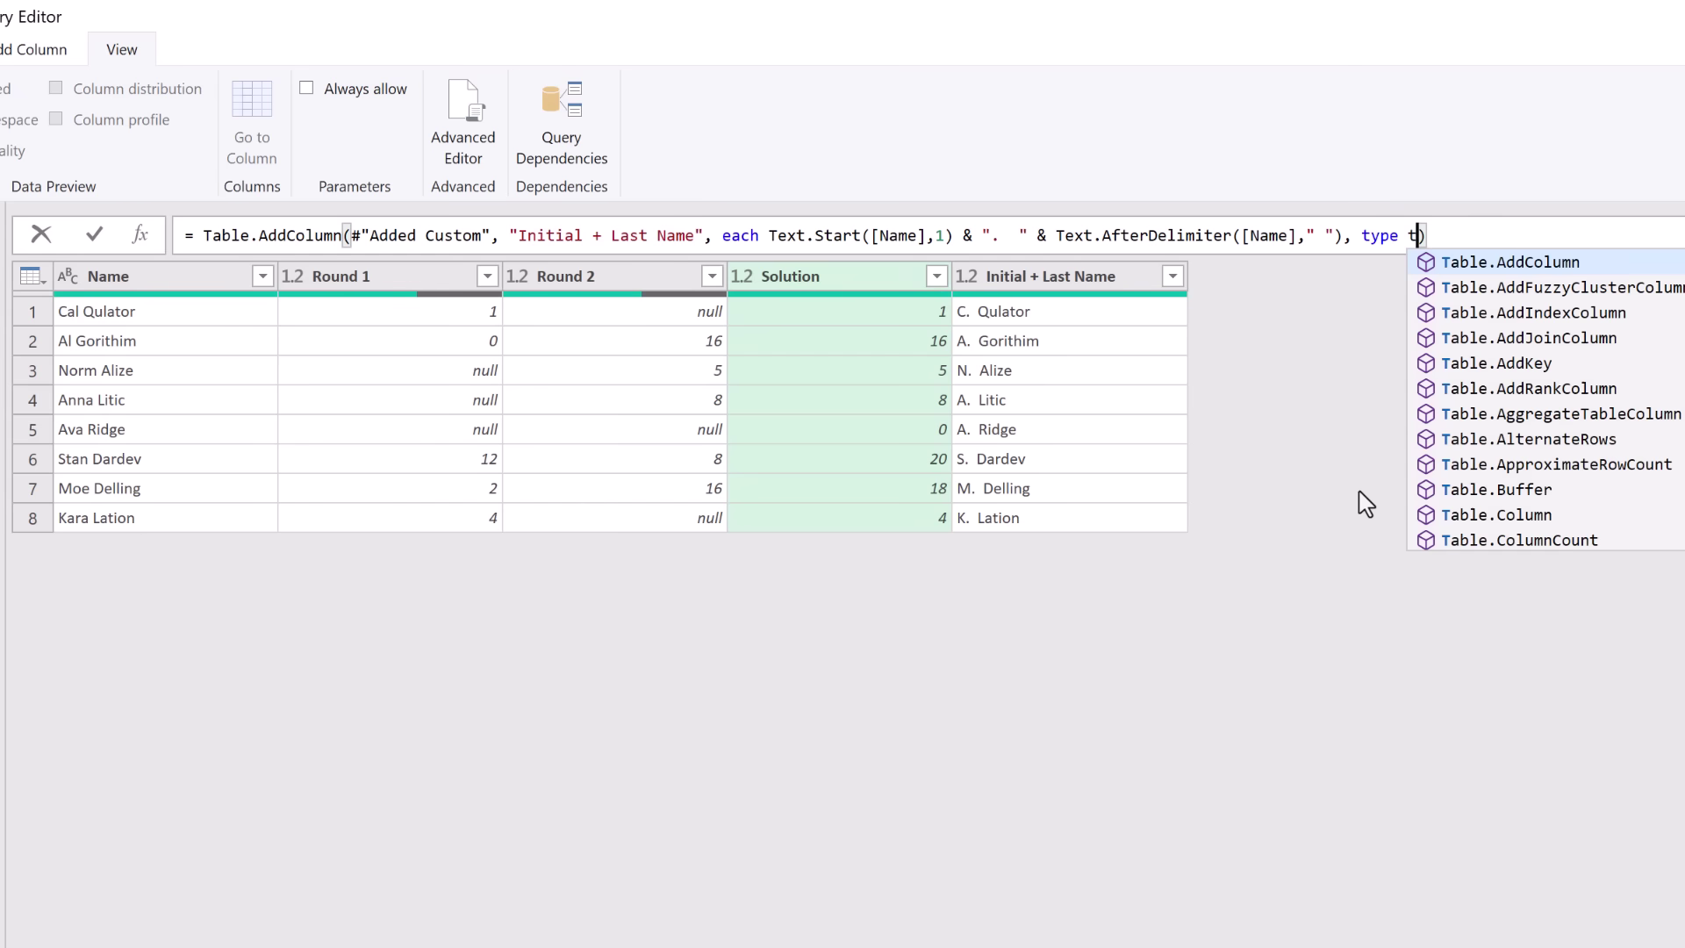
key(Return)
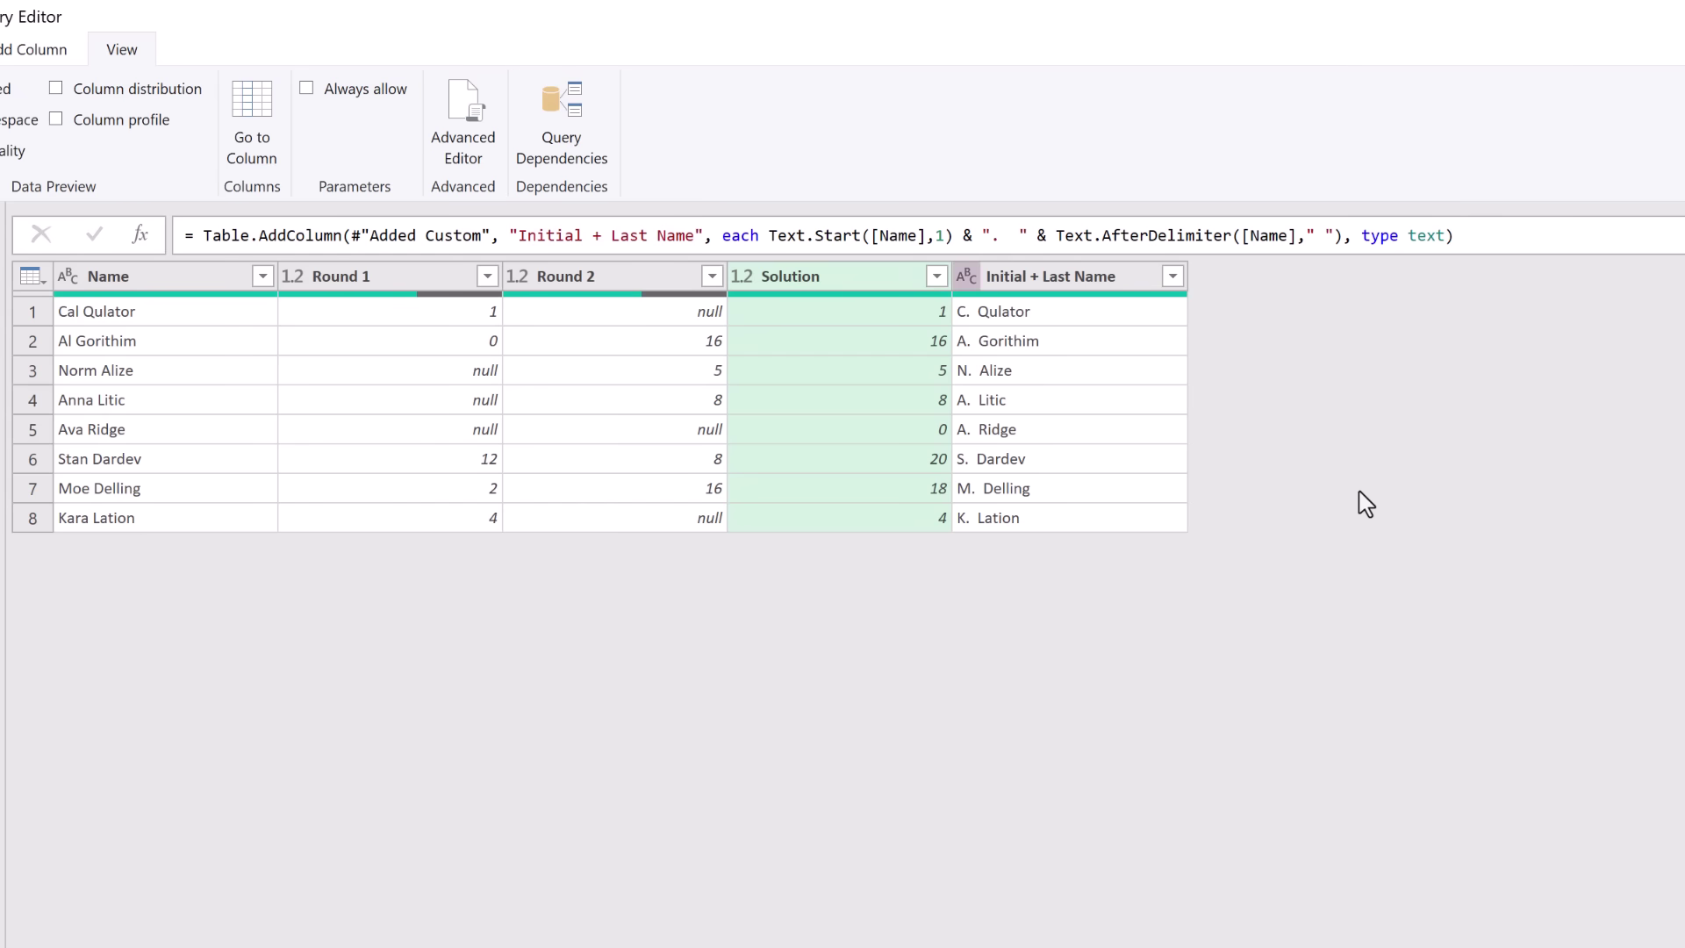